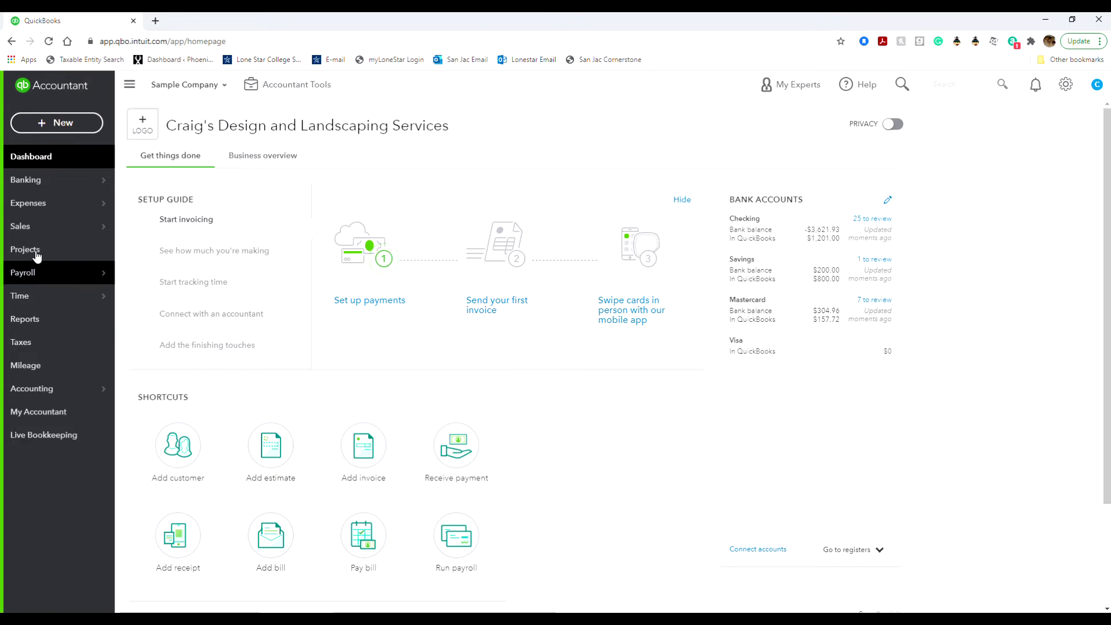
# Open the Banking page with the checking account's bank transactions.
pyautogui.moveTo(27, 206)
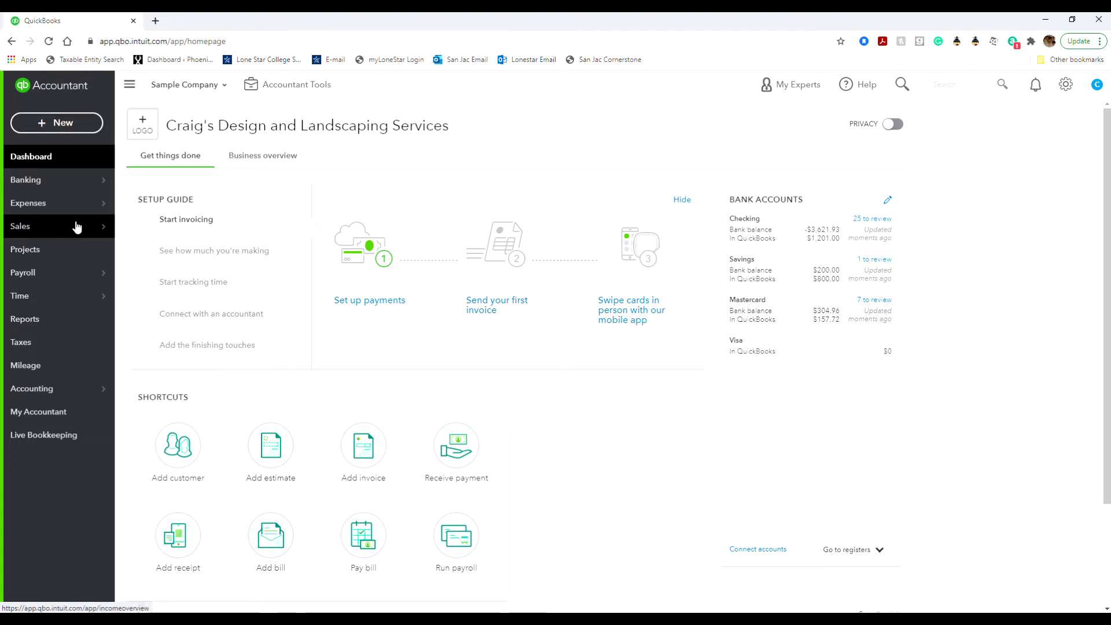
pyautogui.moveTo(77, 226)
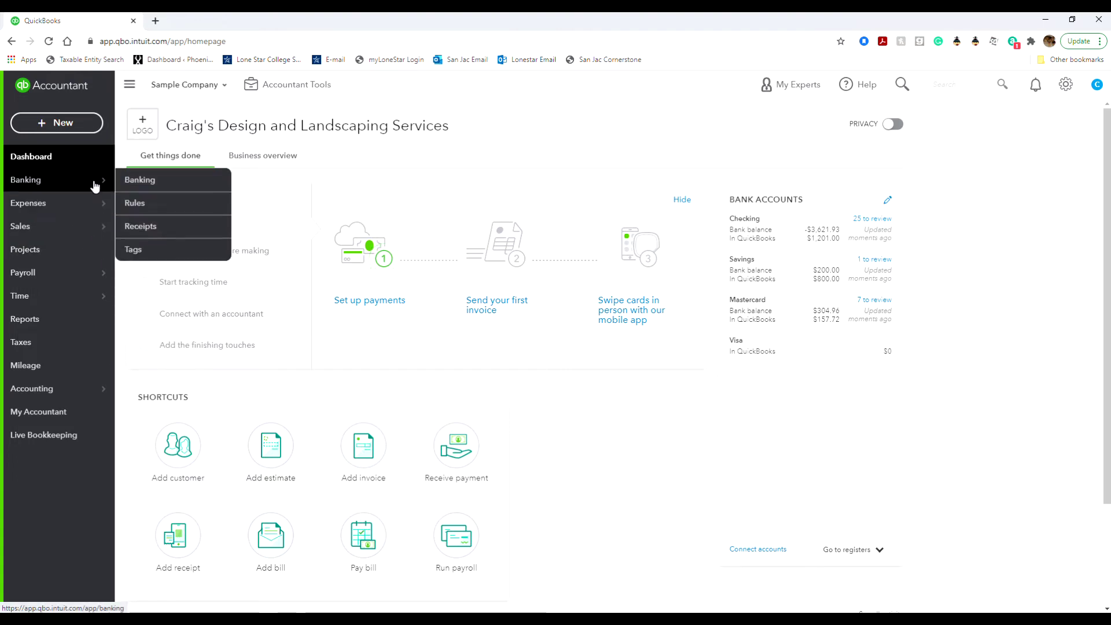
pyautogui.moveTo(94, 200)
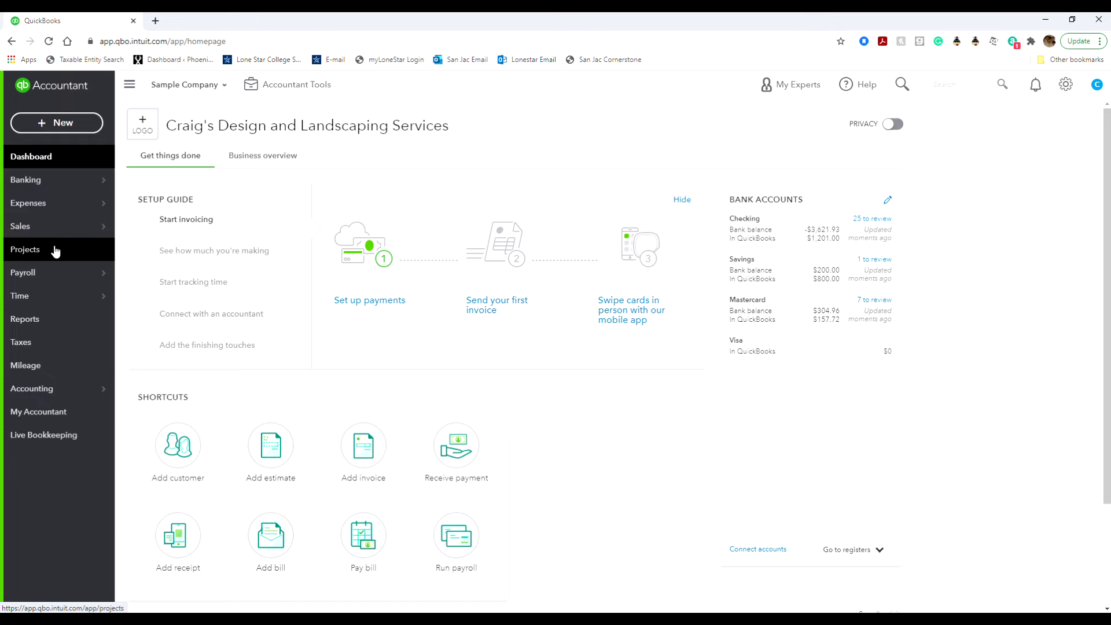
pyautogui.moveTo(60, 280)
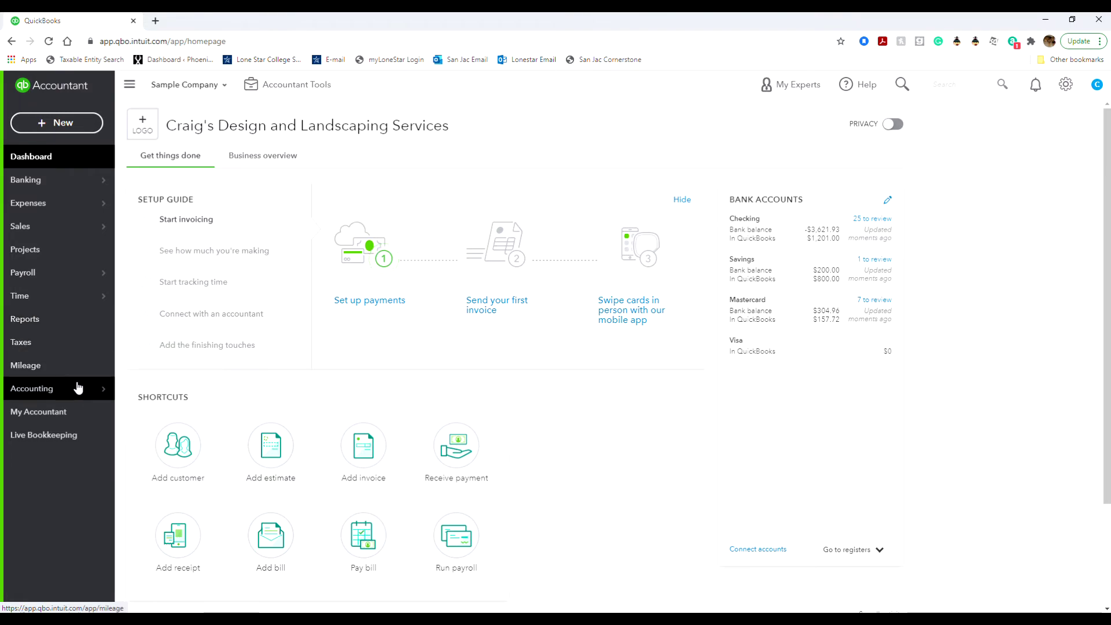
pyautogui.moveTo(78, 392)
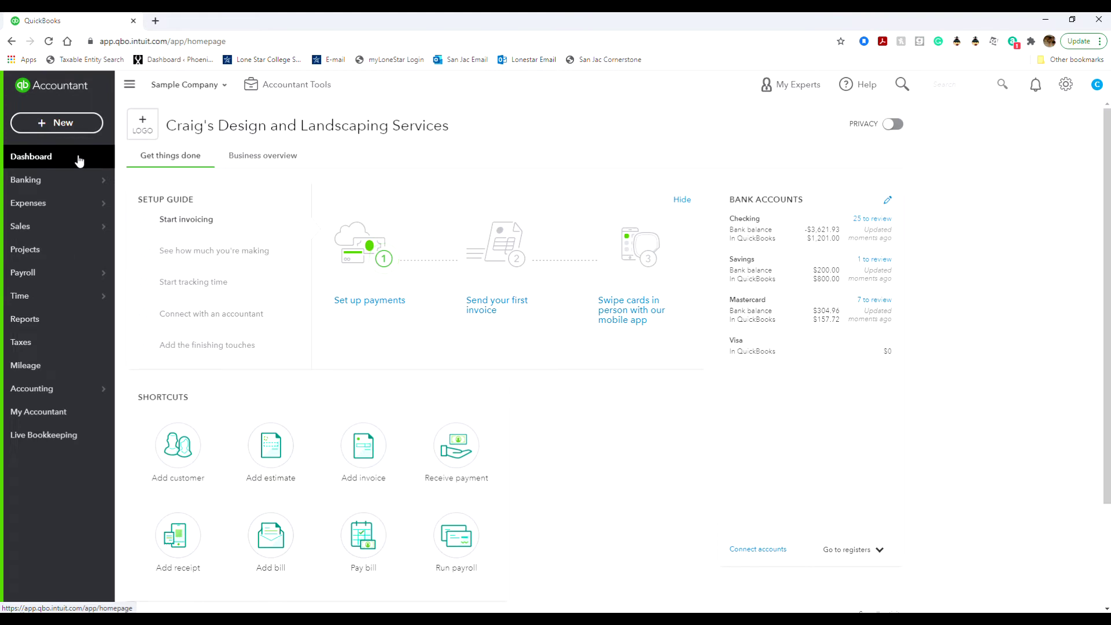
pyautogui.moveTo(97, 178)
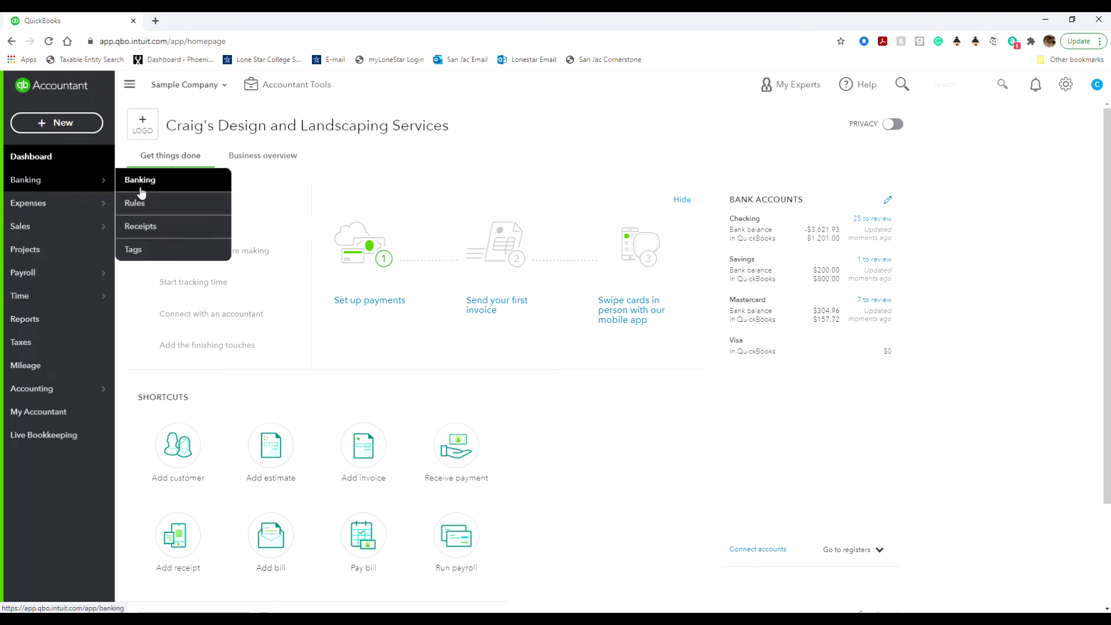
pyautogui.click(140, 186)
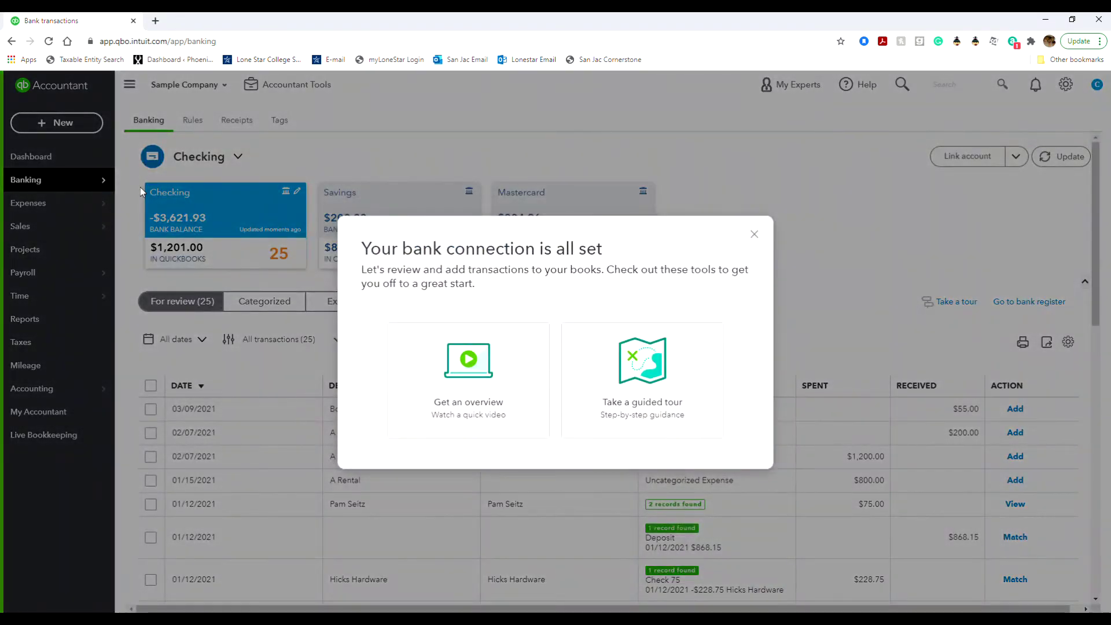
# Close the 'Your bank connection is all set' popup and go to Sales > All Sales.
pyautogui.click(754, 235)
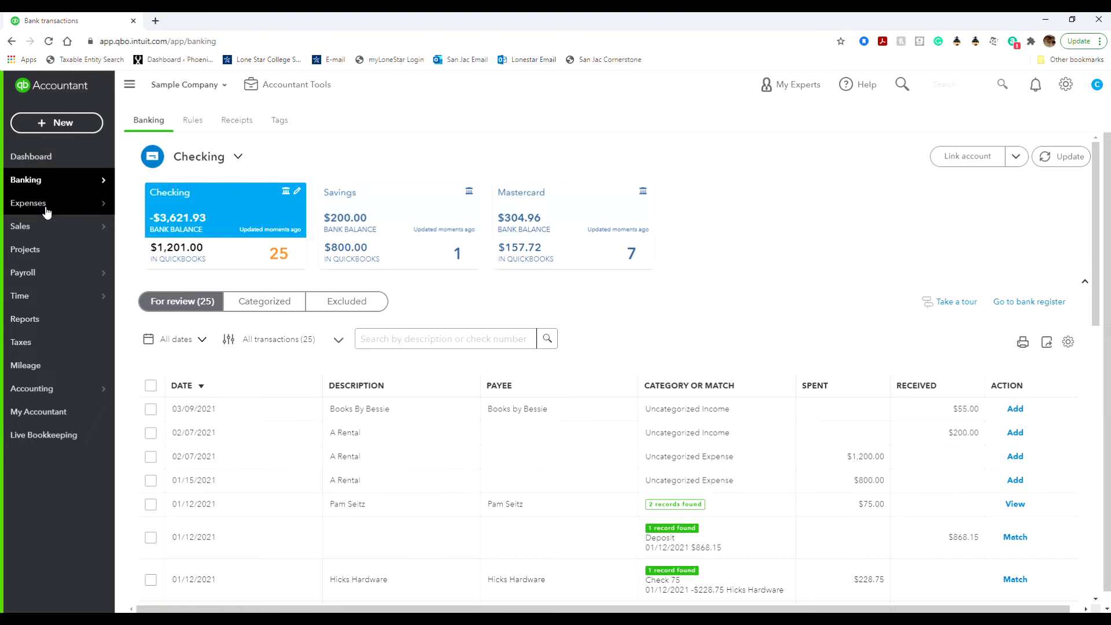
pyautogui.moveTo(47, 228)
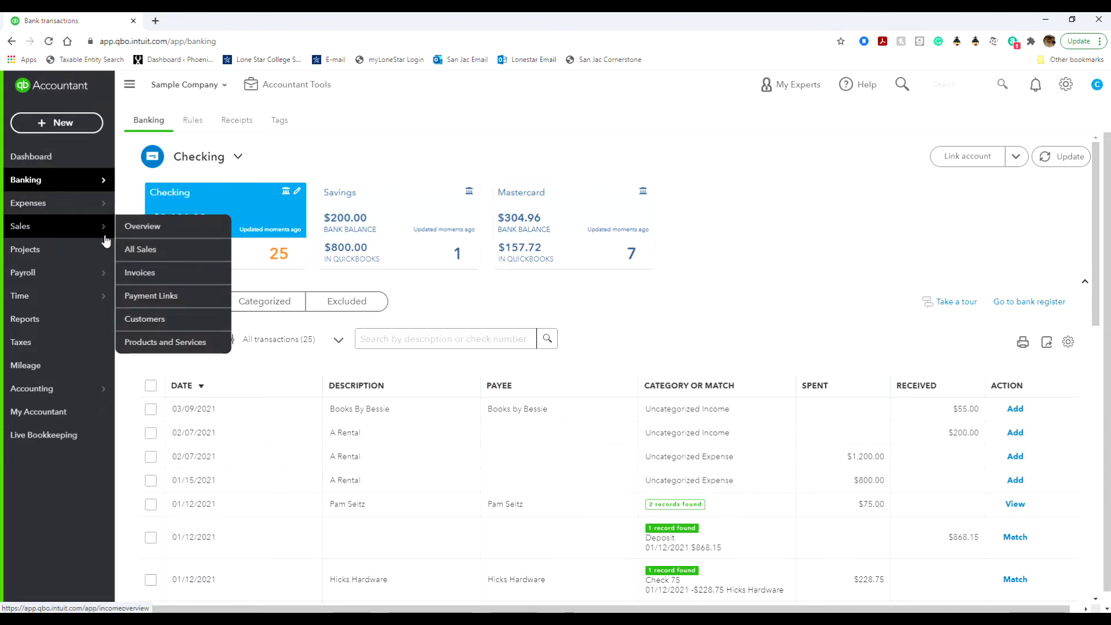
pyautogui.click(143, 250)
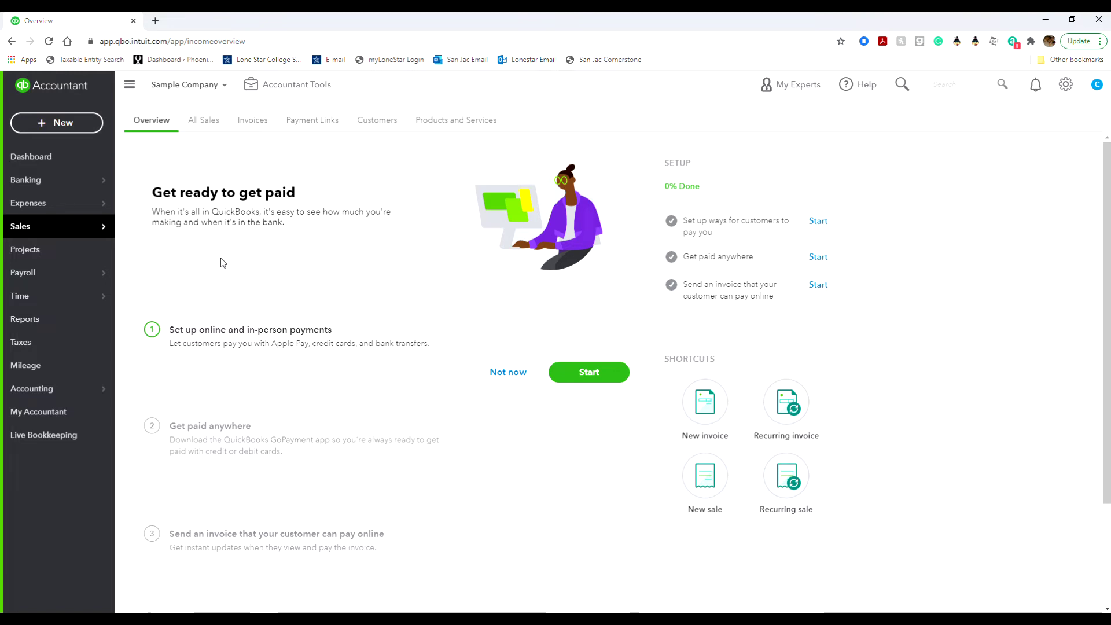
# Leave the Sales Overview for the All Sales transactions list under Sales.
pyautogui.moveTo(105, 223)
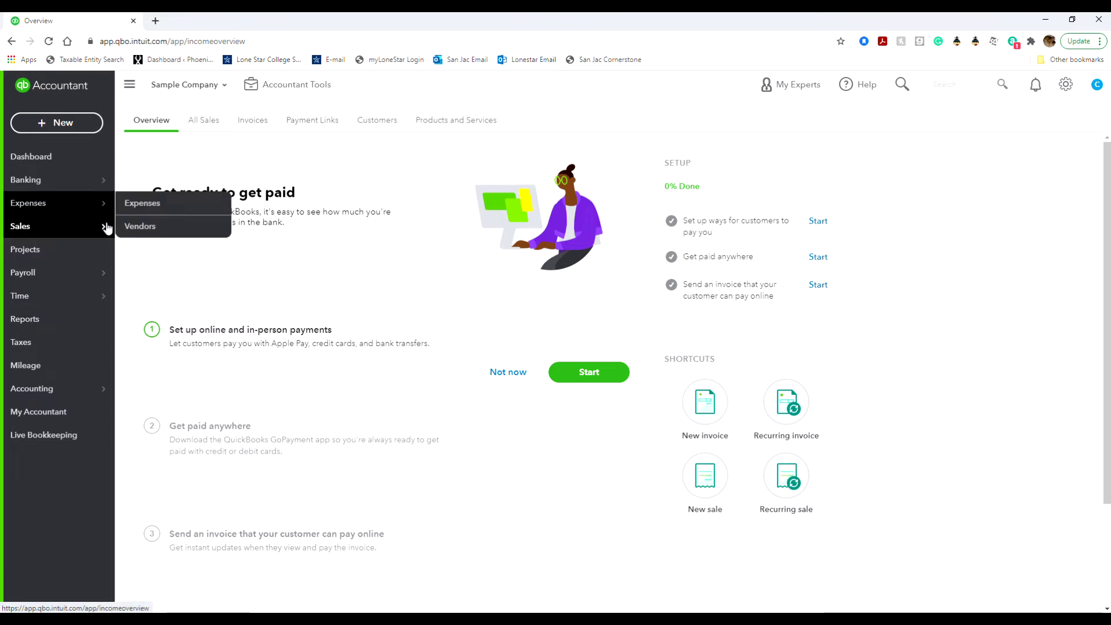
pyautogui.click(141, 248)
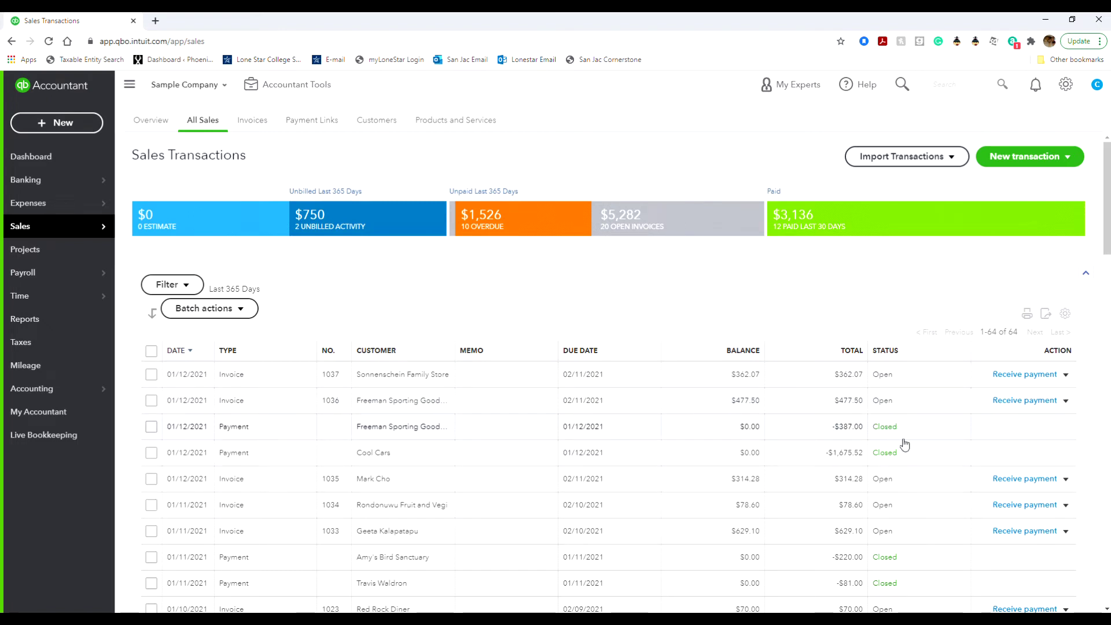
# Scroll down the 64-entry Sales Transactions table and back to the top.
pyautogui.scroll(-4, 905, 443)
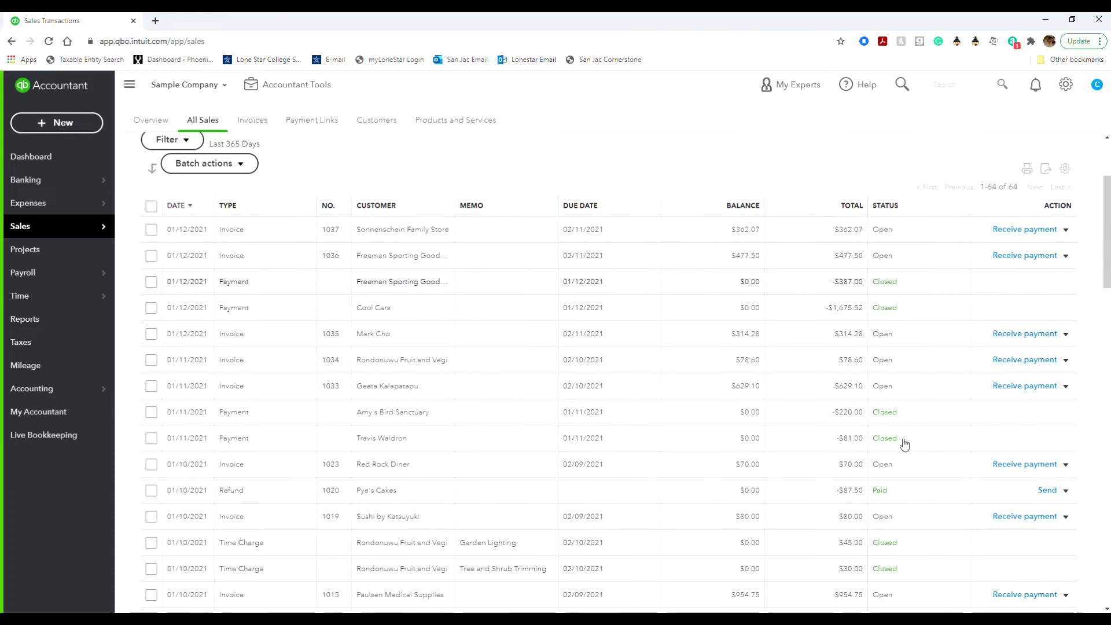
pyautogui.scroll(-3, 911, 428)
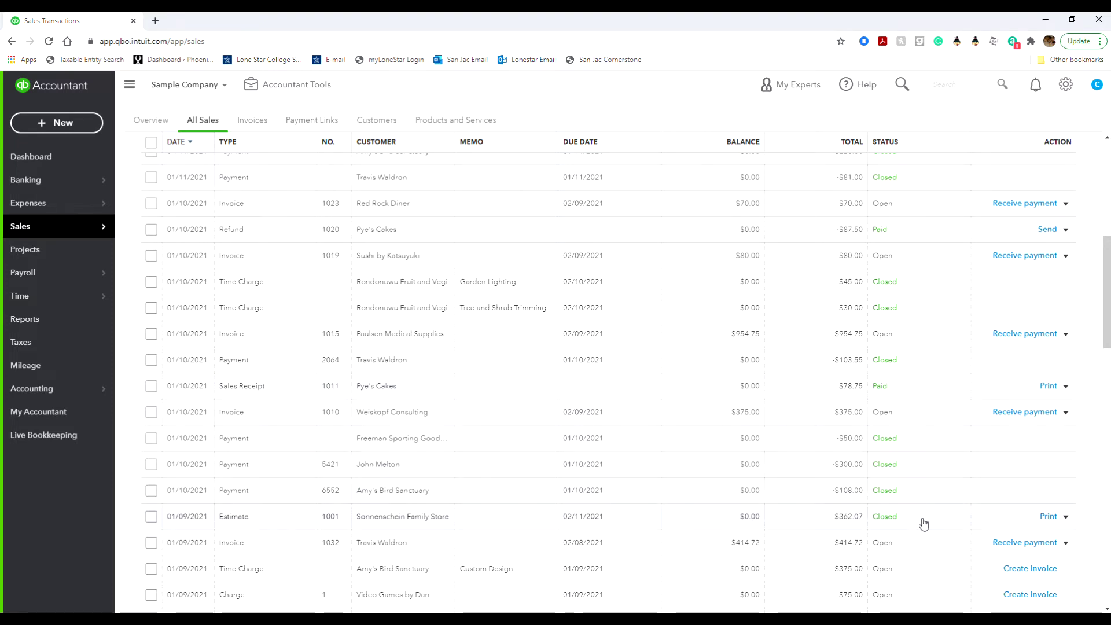
pyautogui.scroll(10, 923, 524)
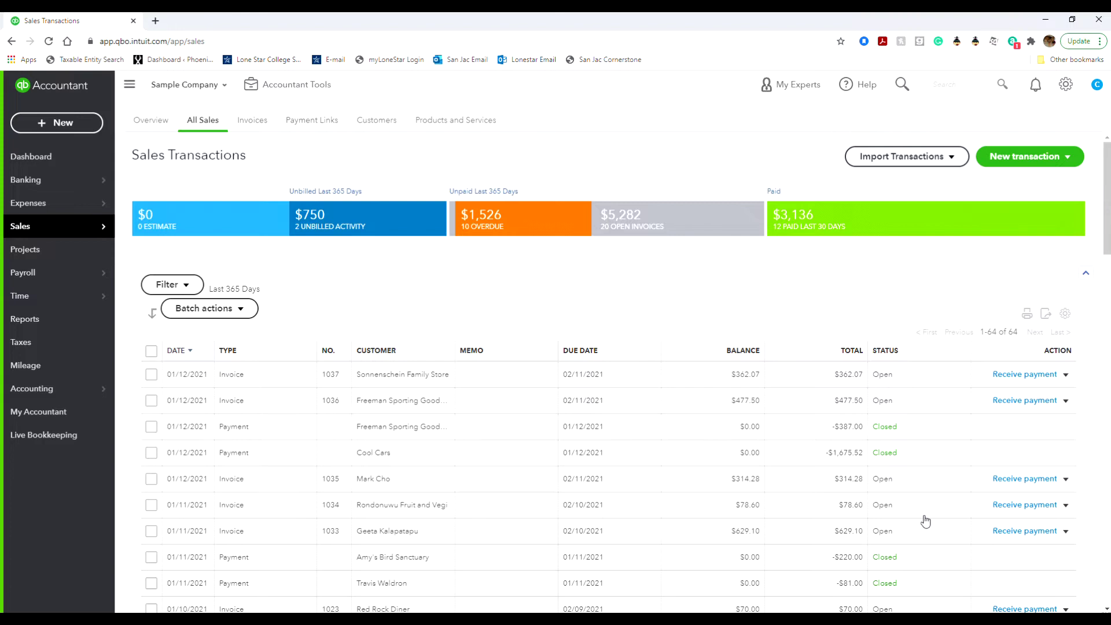
pyautogui.click(942, 158)
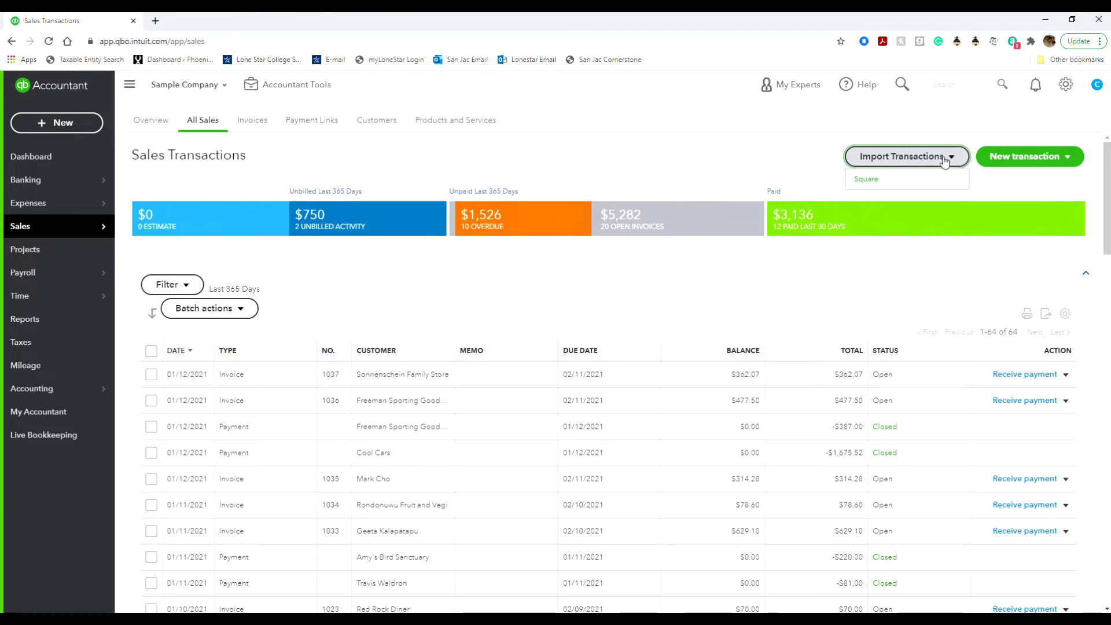
pyautogui.click(949, 158)
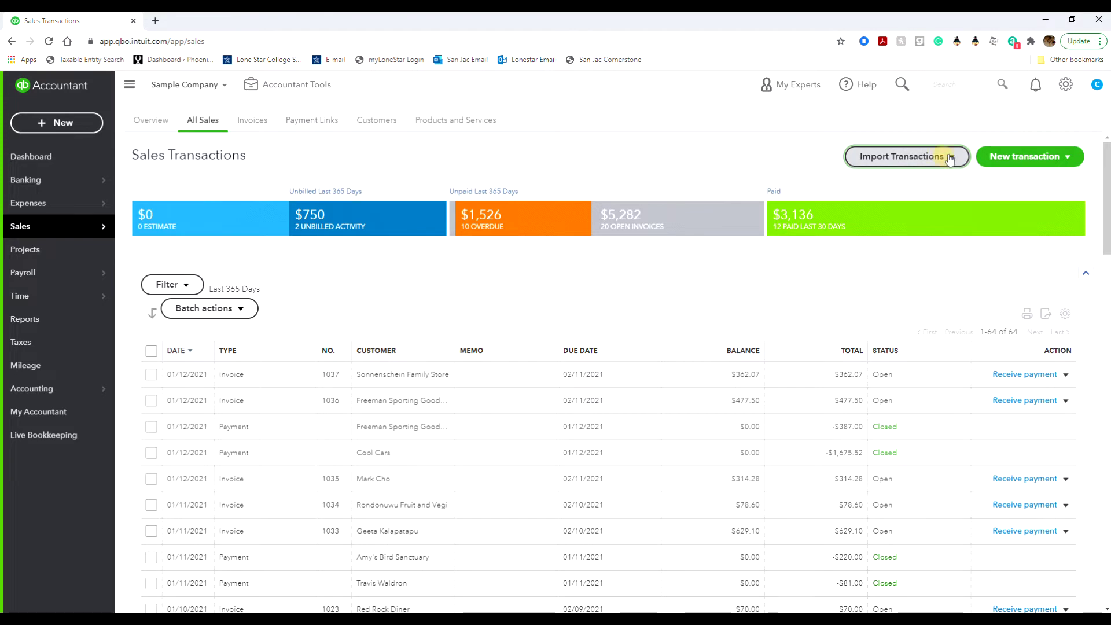
pyautogui.click(1010, 162)
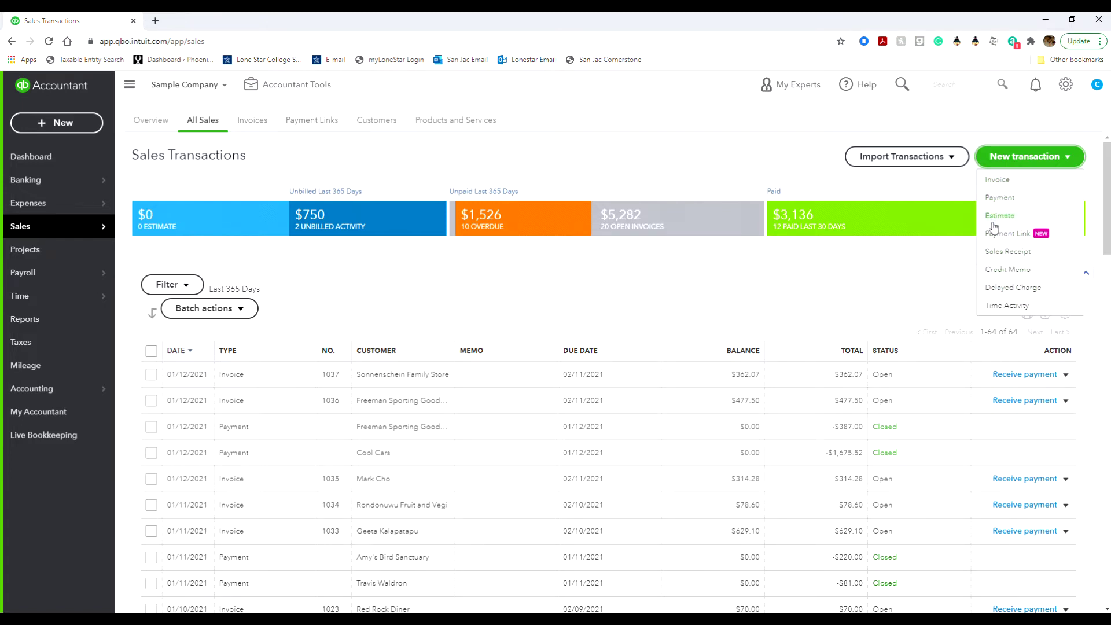
pyautogui.click(914, 287)
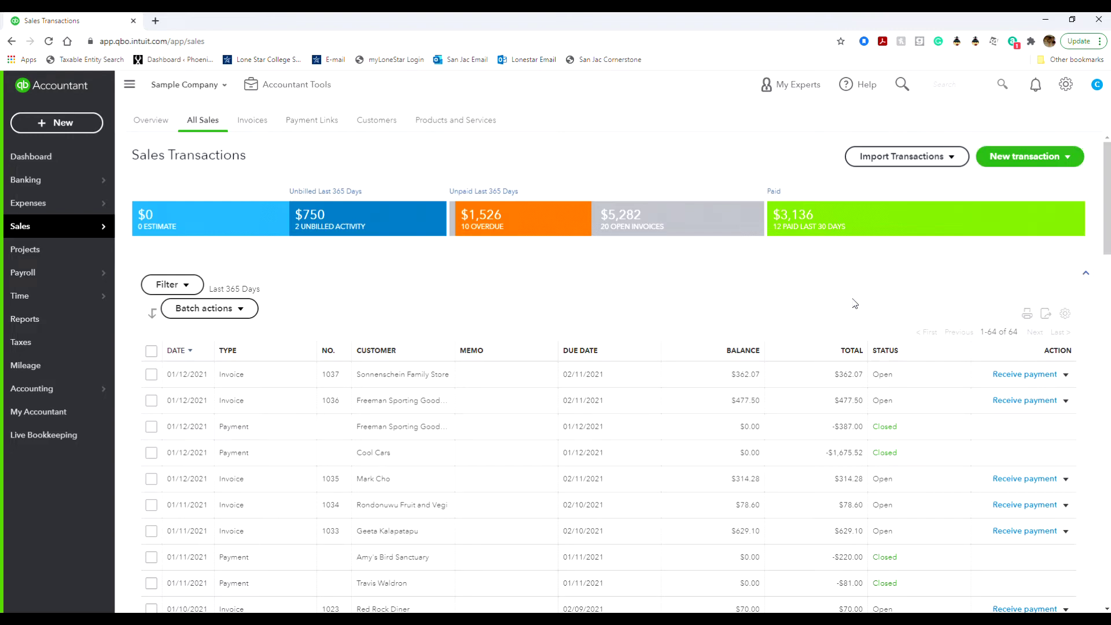
pyautogui.click(1065, 315)
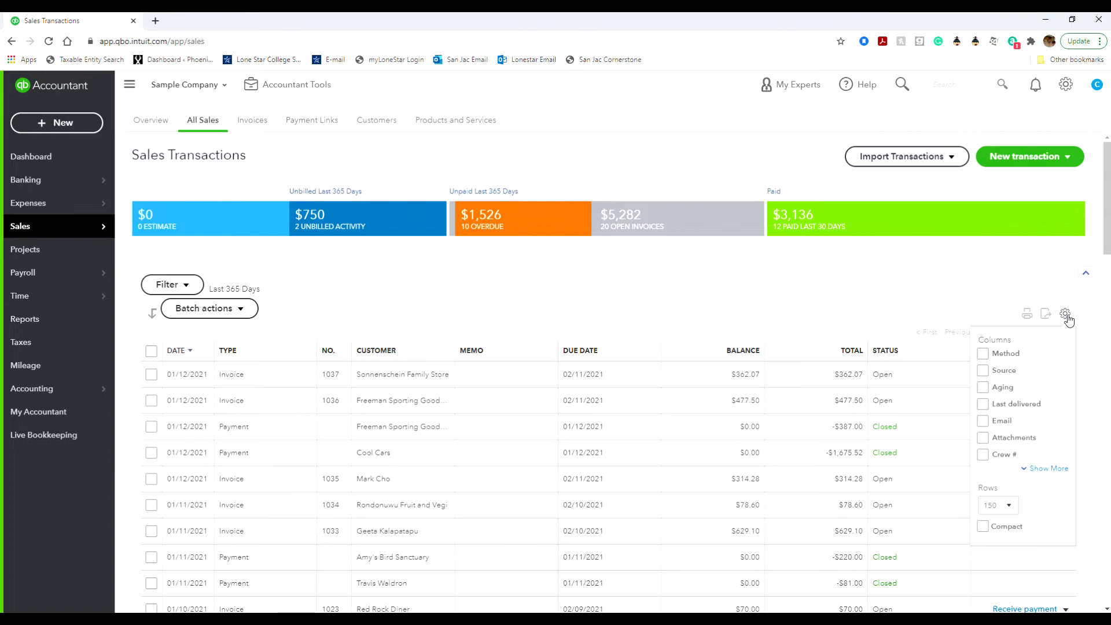
pyautogui.click(1066, 317)
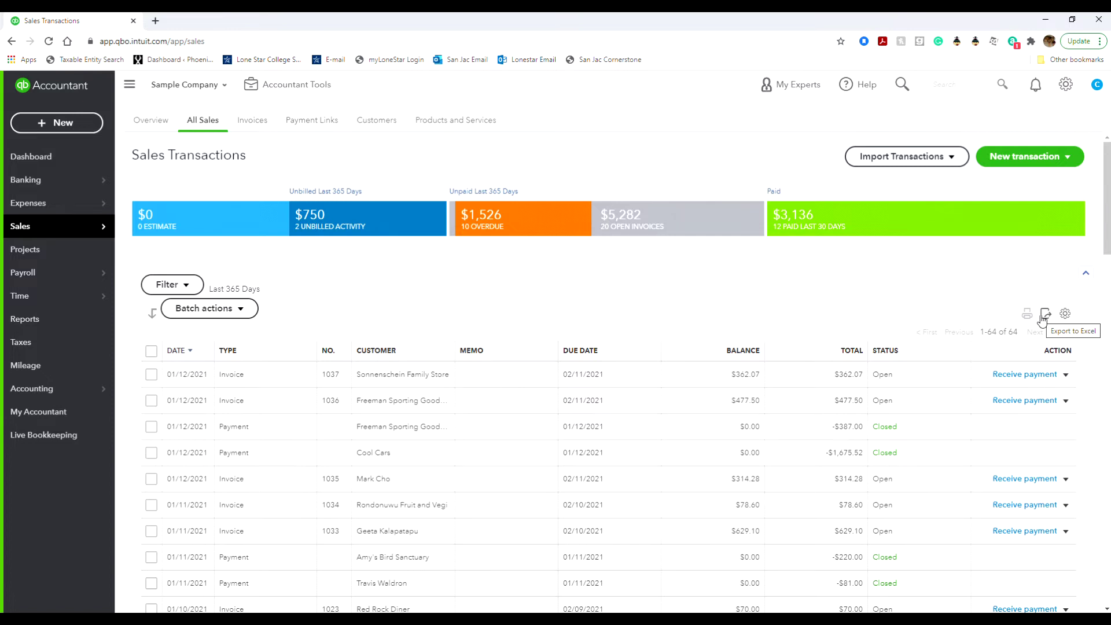
pyautogui.click(239, 310)
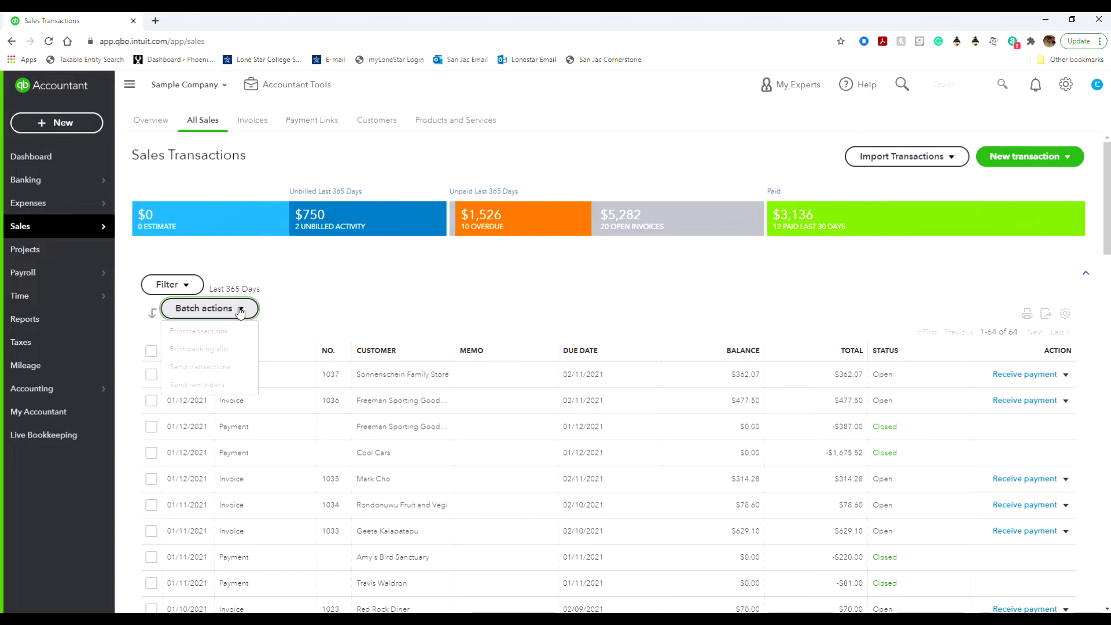
pyautogui.click(412, 307)
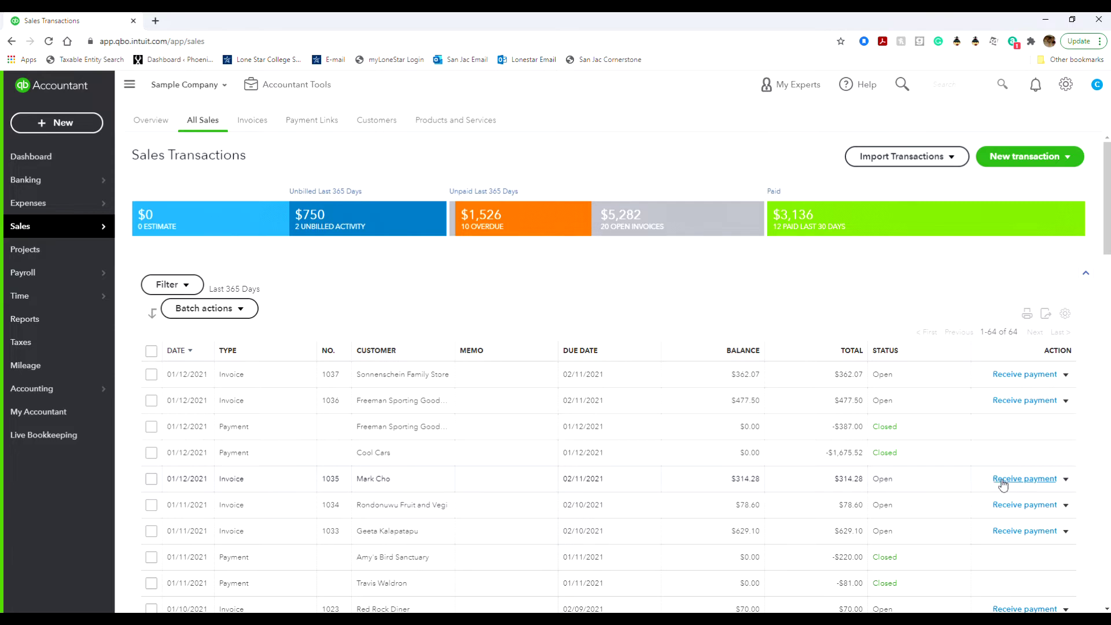
# Show the Action options for invoice 1035 ($314.28) and scroll down the list.
pyautogui.click(1064, 480)
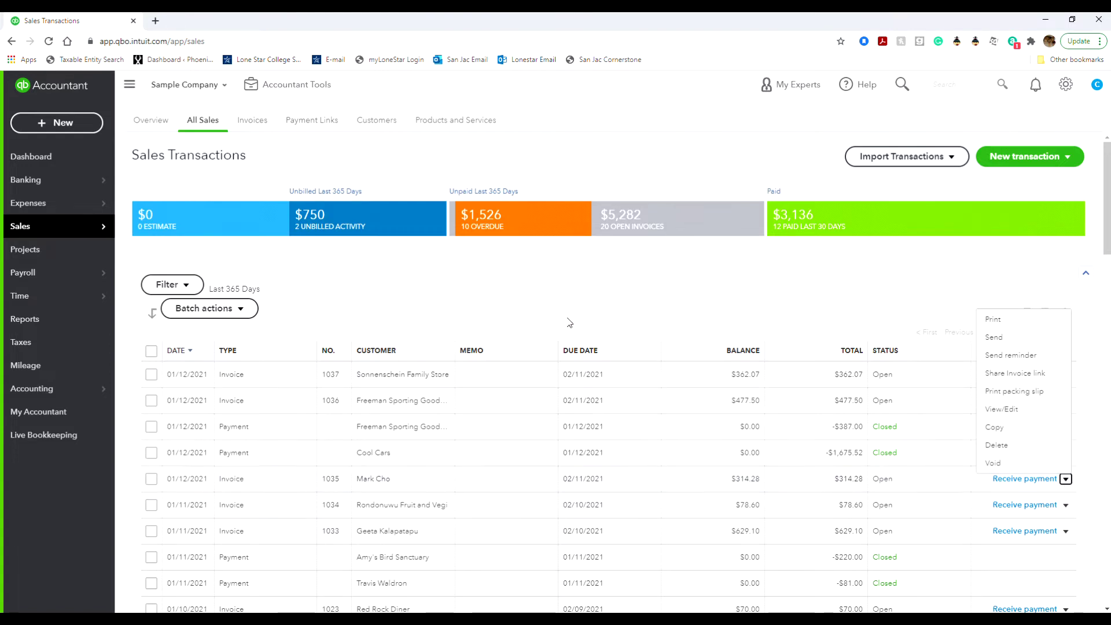
pyautogui.scroll(-4, 571, 333)
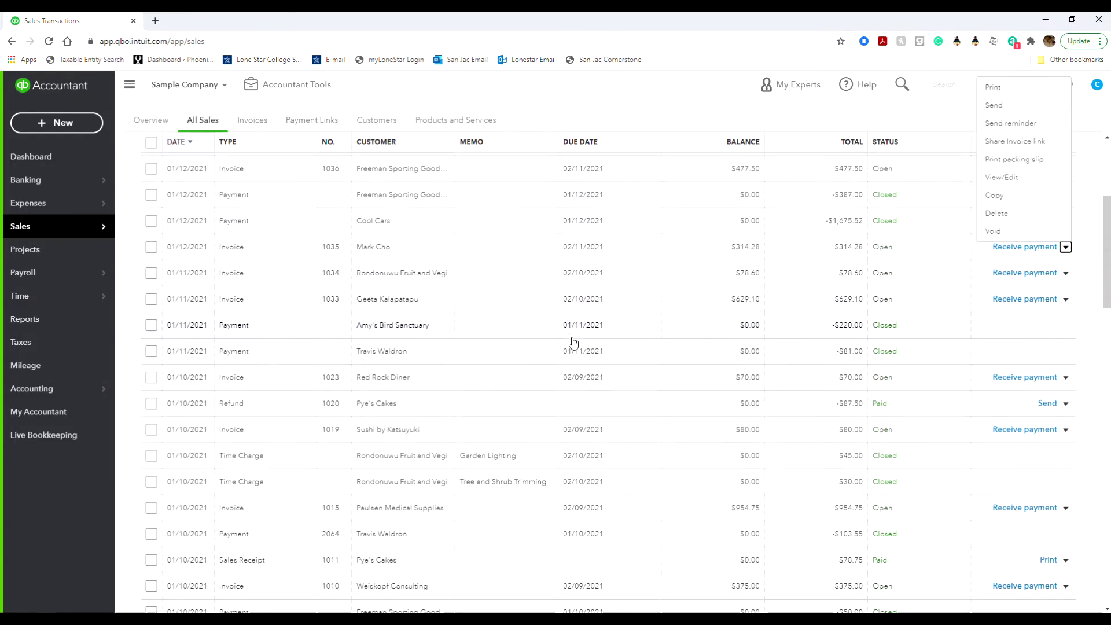
# Check the Action menus for refund 1020, invoice 1035 and Pye's Cakes' receipt, then open Invoices.
pyautogui.scroll(-1, 566, 376)
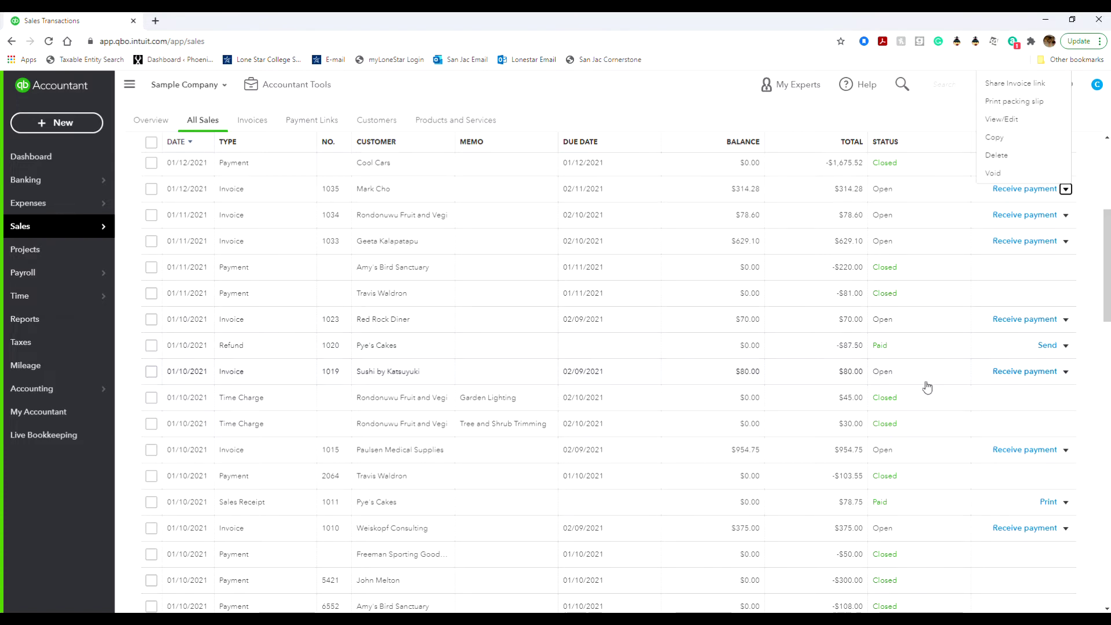
pyautogui.click(1067, 347)
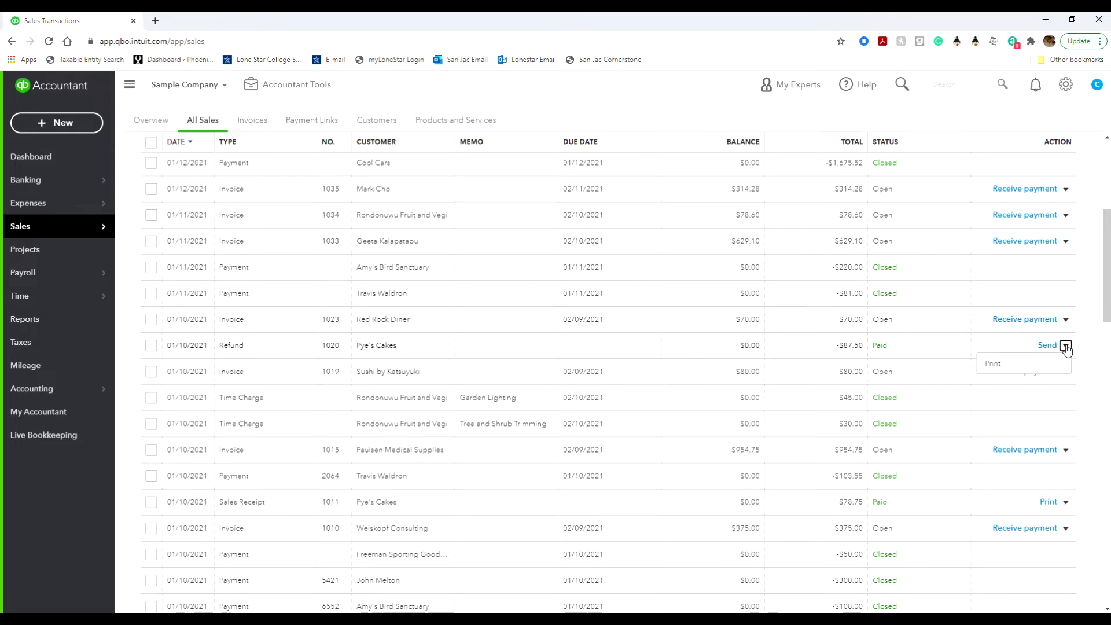
pyautogui.click(1065, 189)
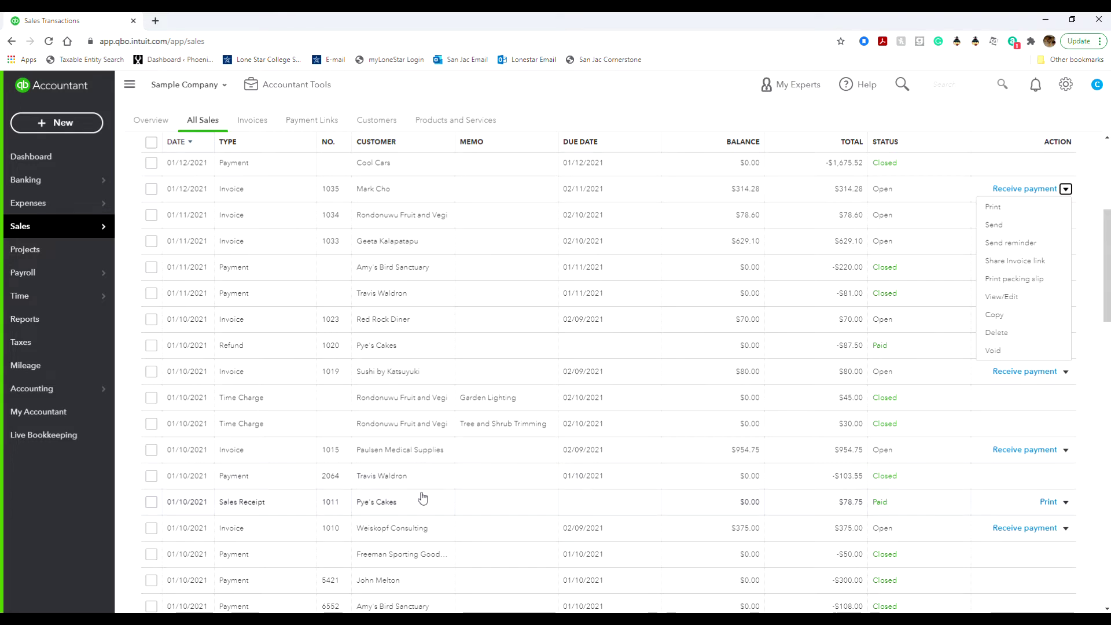
pyautogui.click(1066, 502)
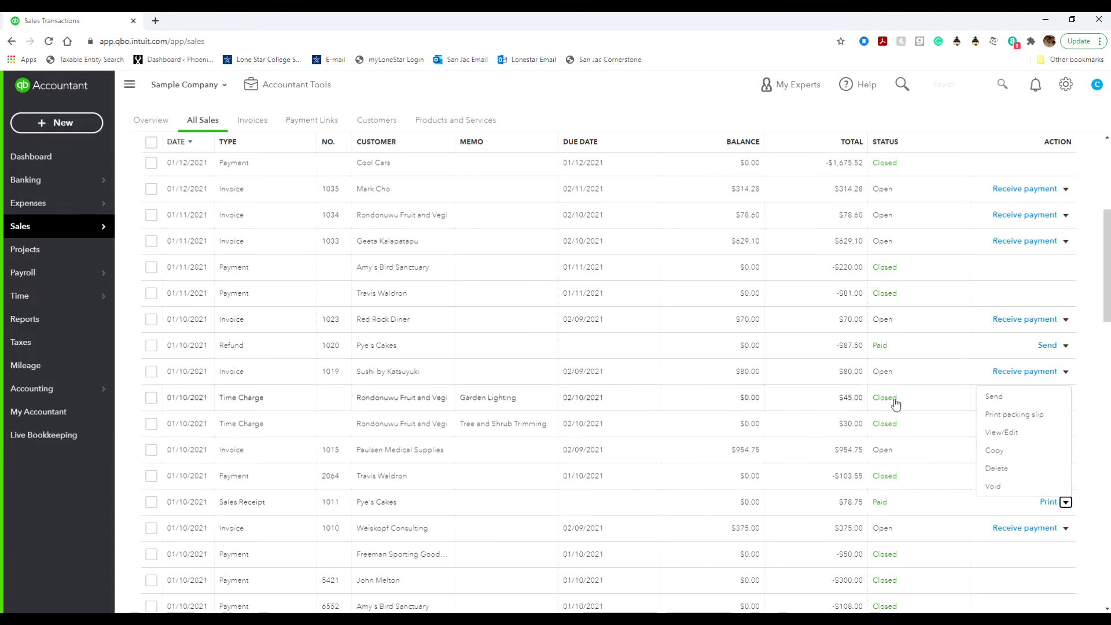
pyautogui.scroll(5, 489, 232)
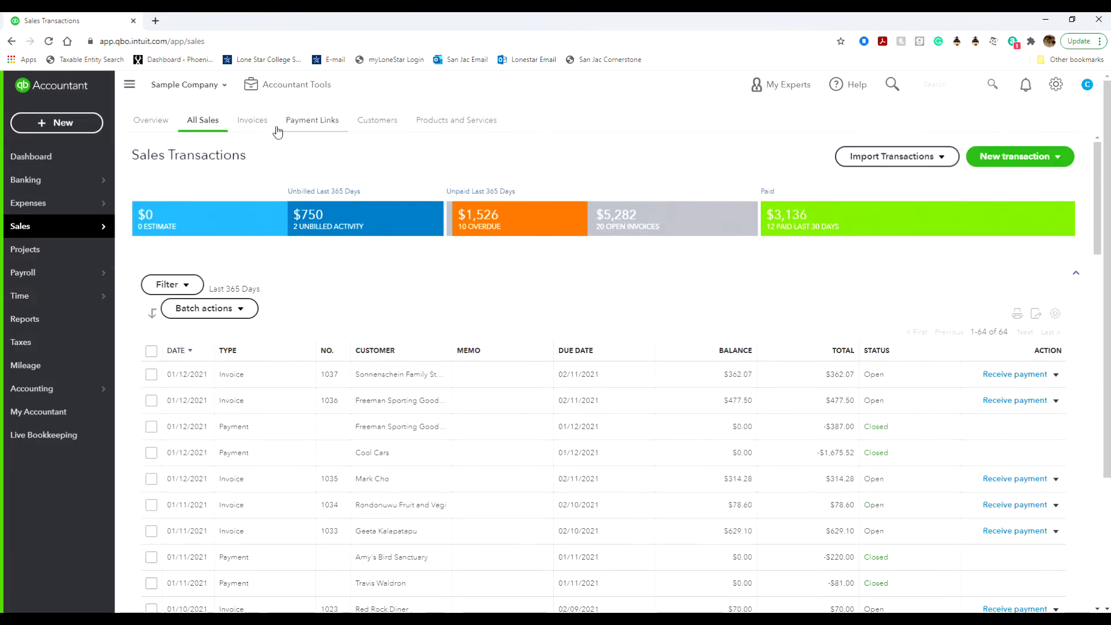
pyautogui.click(260, 121)
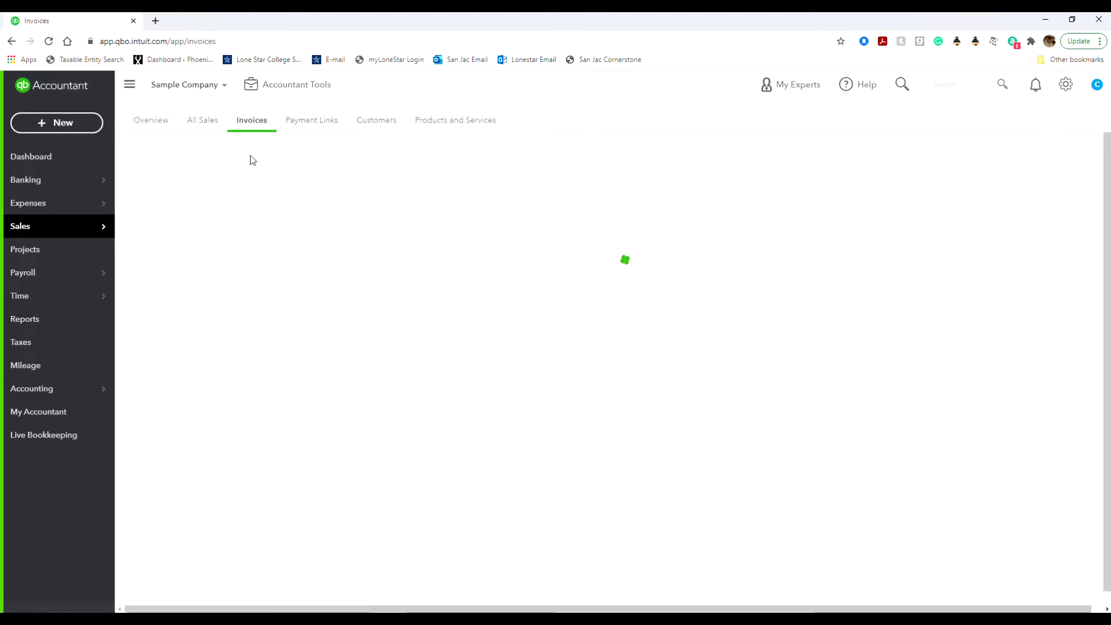
# Scroll through the Invoices list and dismiss the 'Filter by date and status' tip.
pyautogui.moveTo(82, 231)
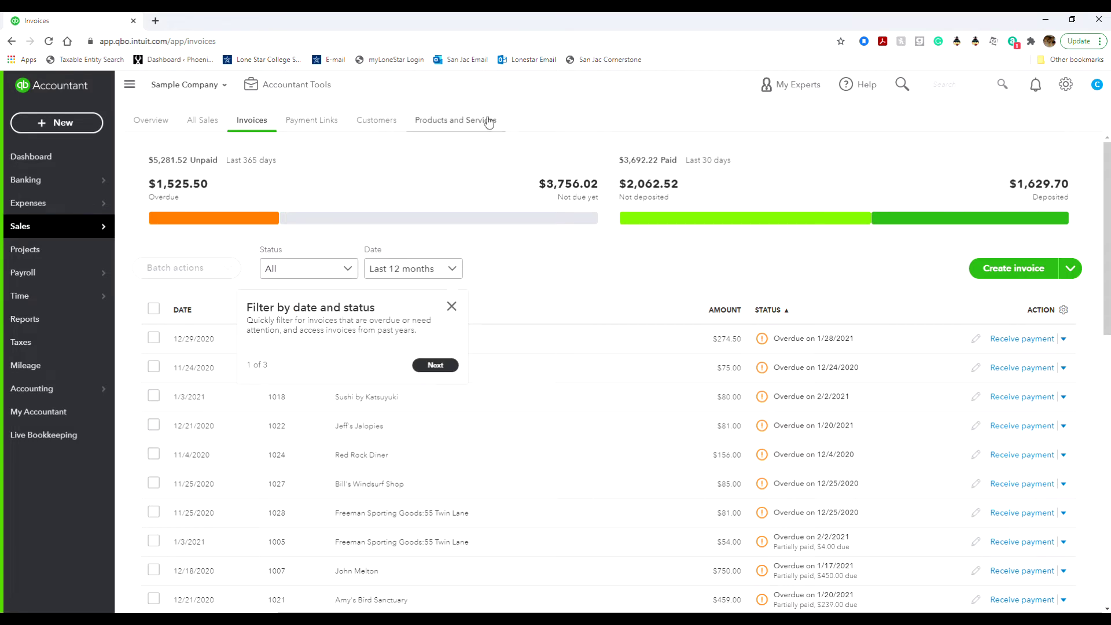
pyautogui.click(507, 165)
pyautogui.scroll(-2, 826, 593)
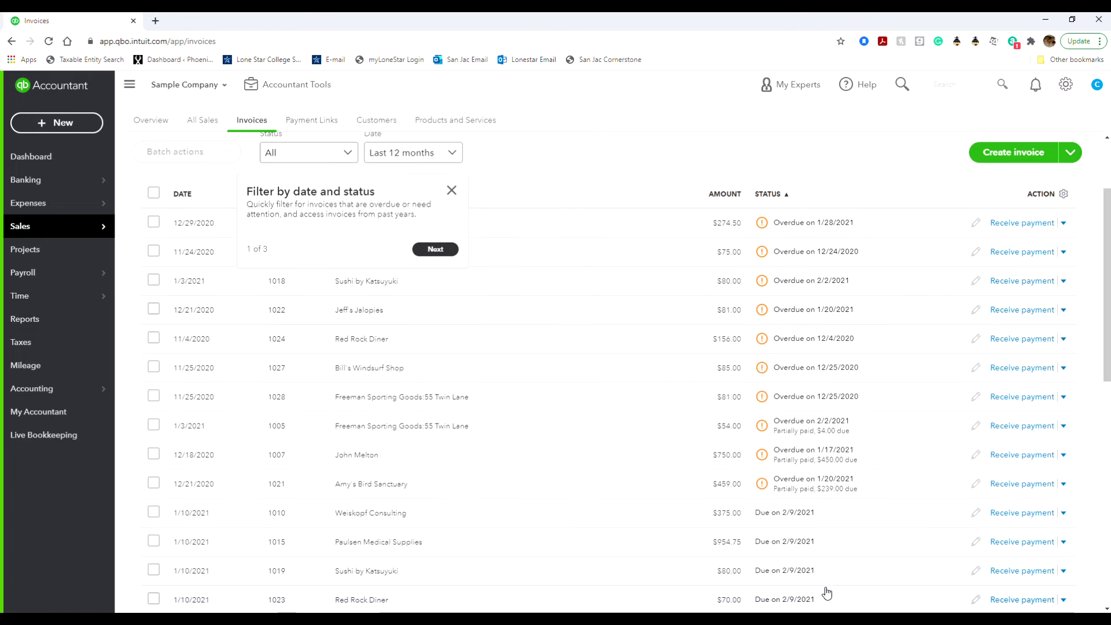
pyautogui.scroll(-5, 826, 593)
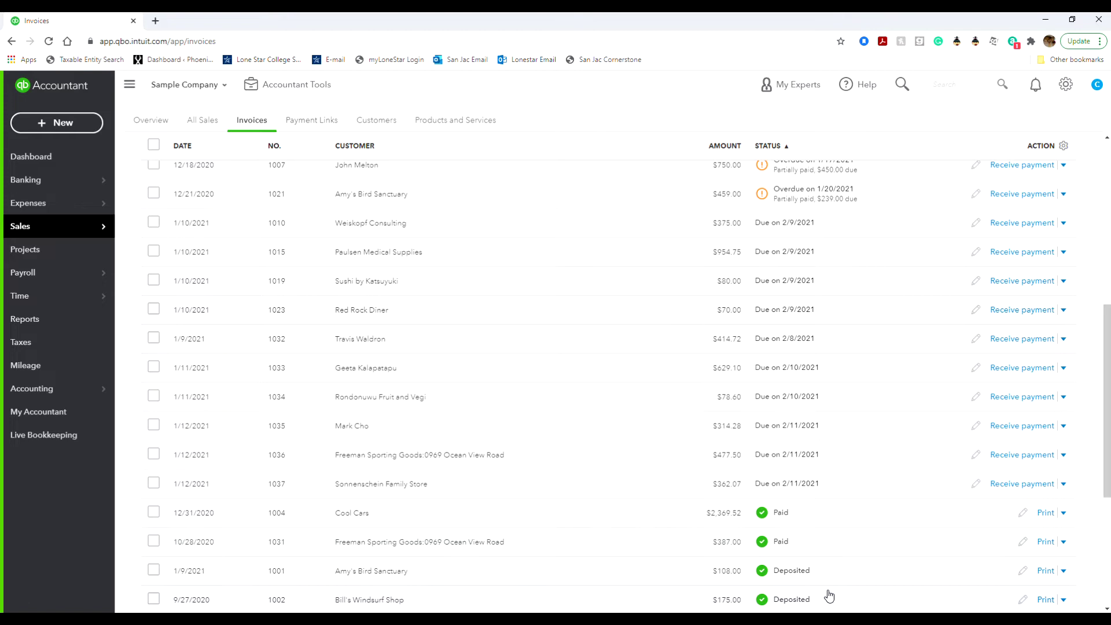
pyautogui.scroll(-2, 830, 593)
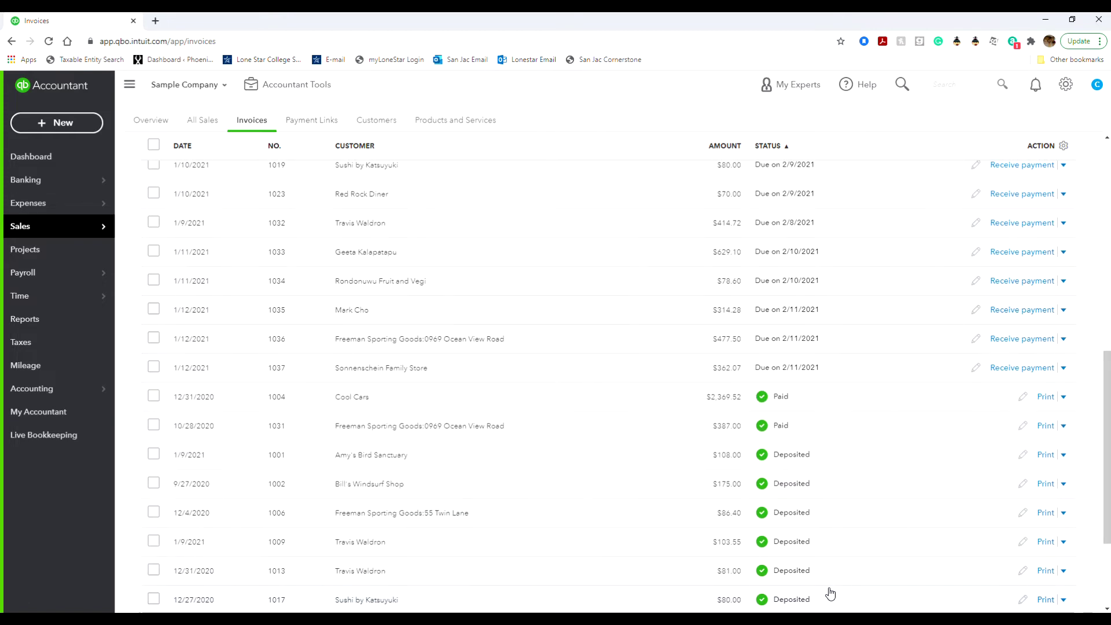
pyautogui.scroll(-1, 829, 593)
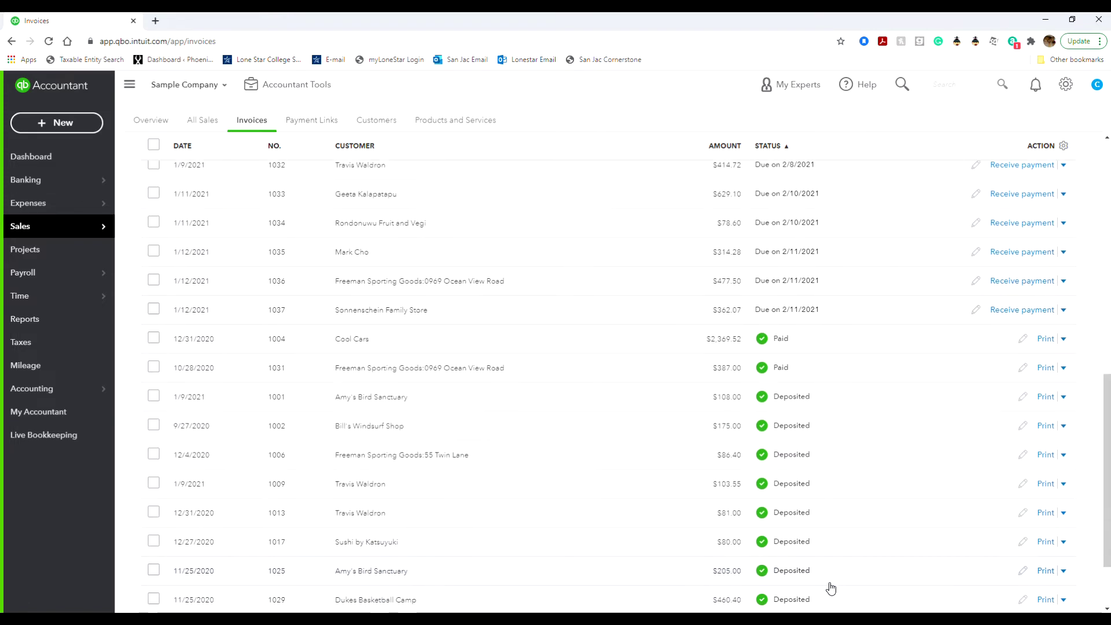
pyautogui.scroll(-2, 829, 588)
pyautogui.scroll(5, 830, 588)
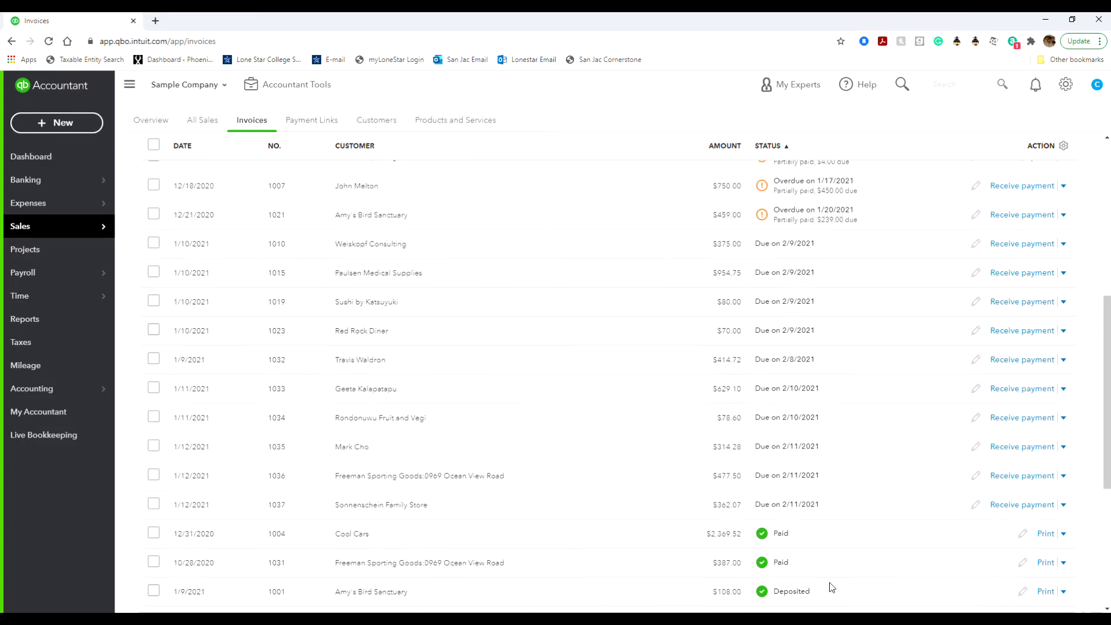
pyautogui.scroll(6, 831, 587)
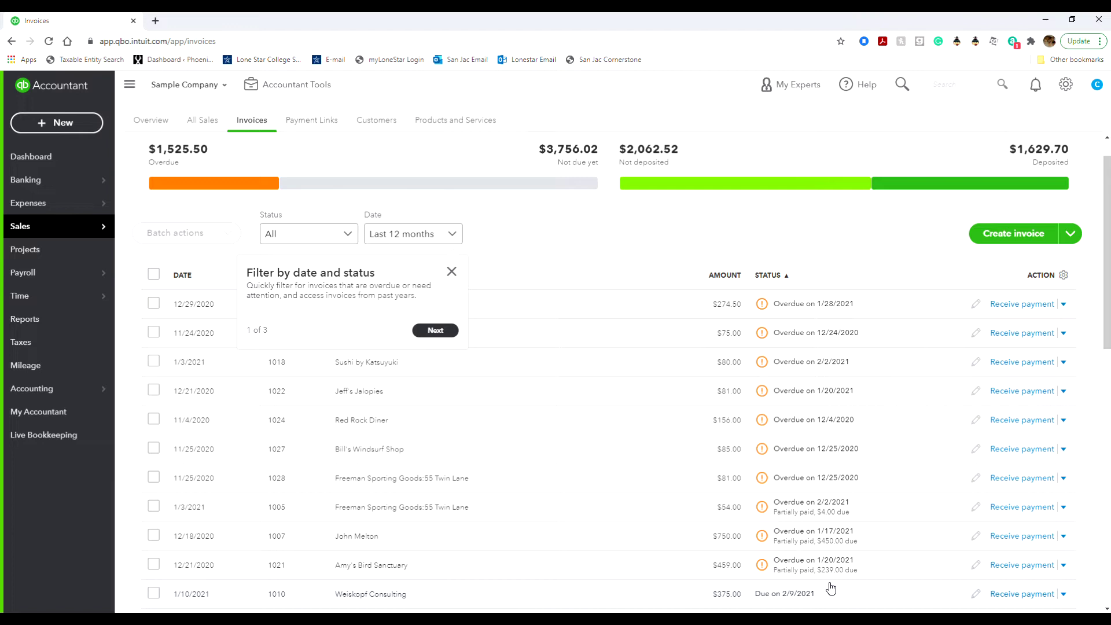
pyautogui.click(450, 272)
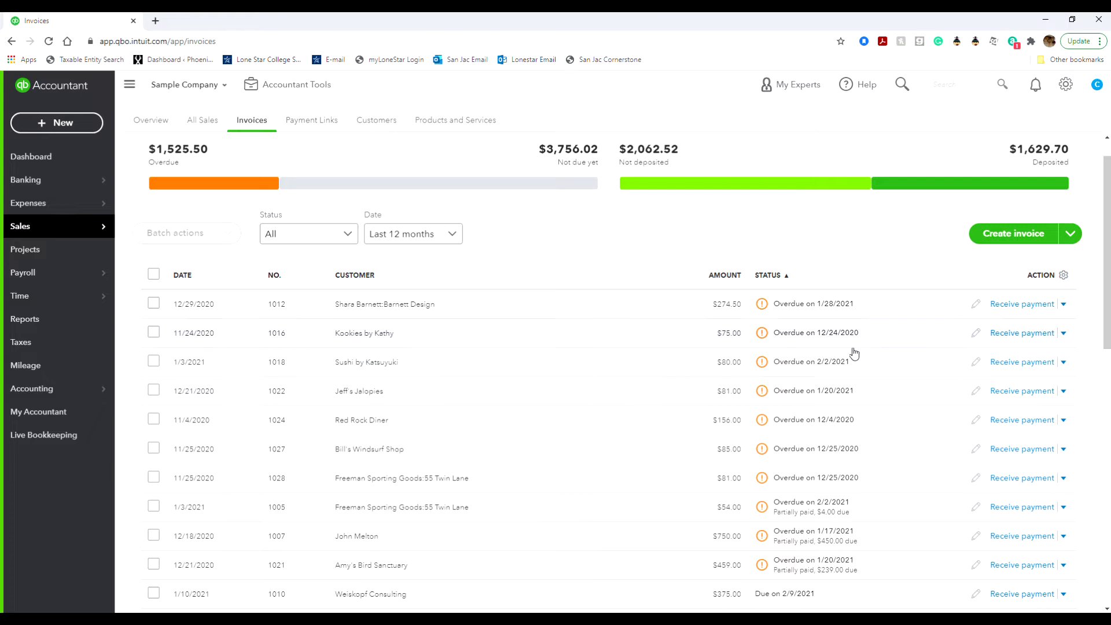
# Open the Kookies by Kathy invoice's action menu and scroll through the invoices.
pyautogui.click(1066, 335)
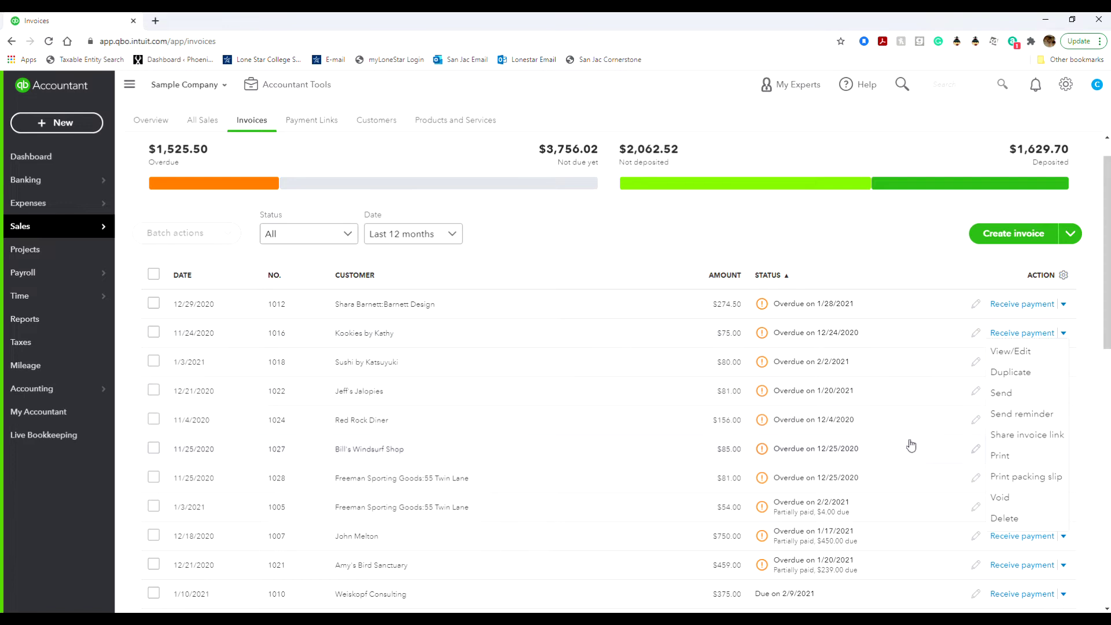
pyautogui.scroll(-3, 844, 460)
pyautogui.scroll(-5, 842, 462)
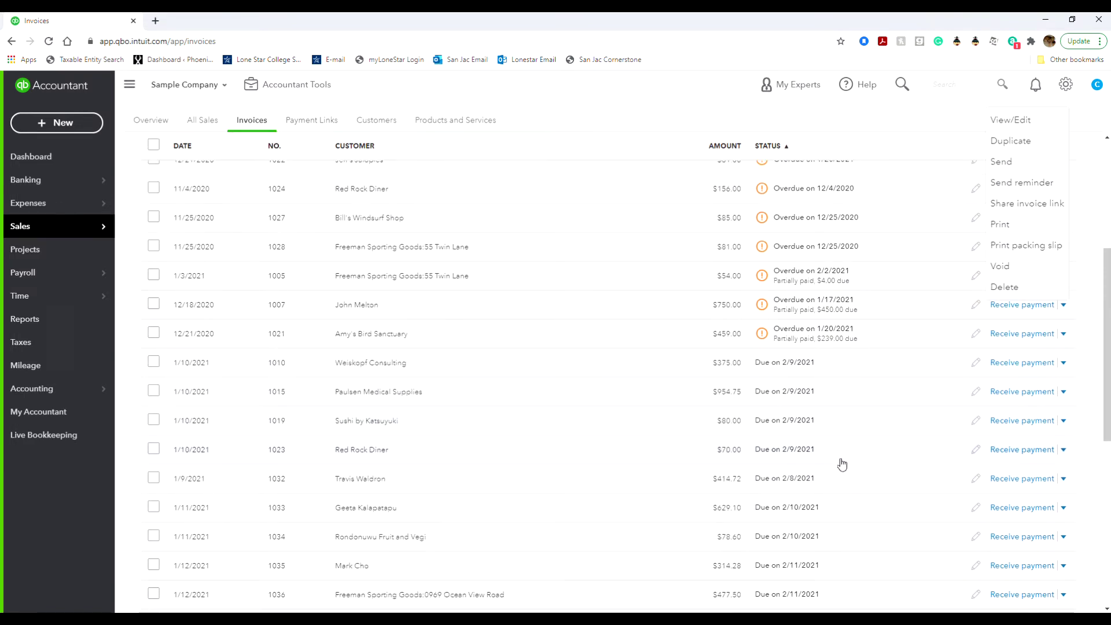
pyautogui.scroll(-1, 842, 467)
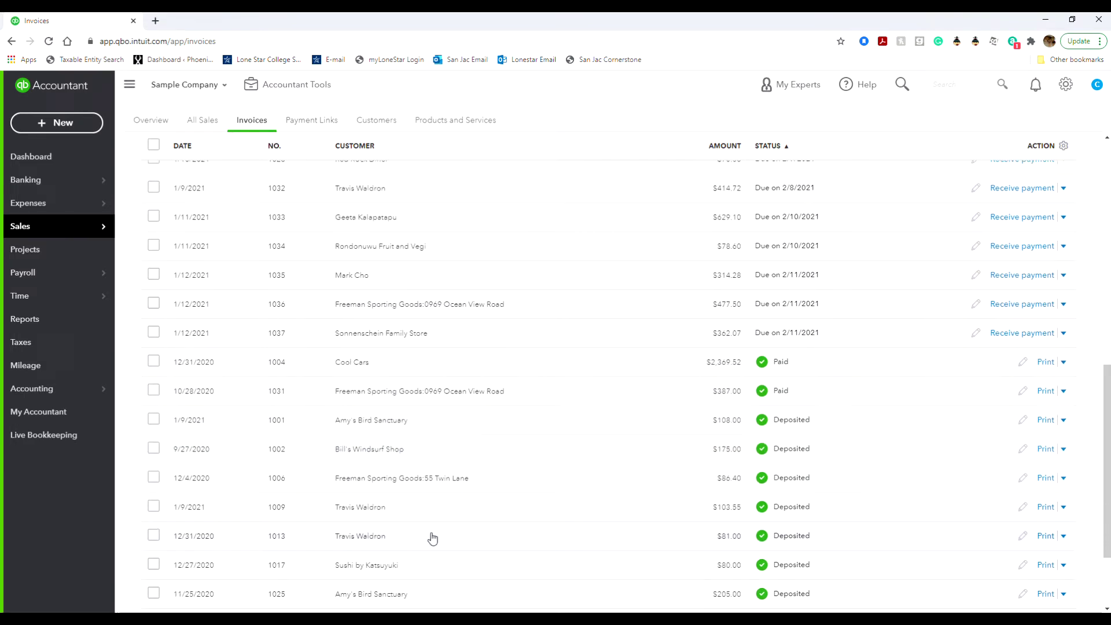
pyautogui.scroll(10, 294, 535)
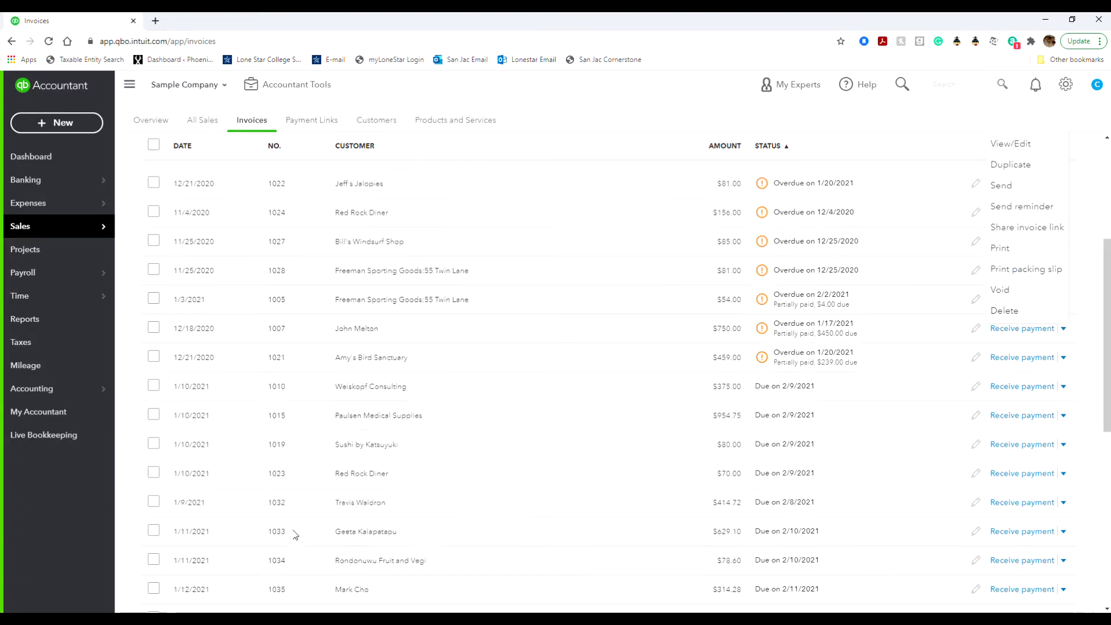
# Try number and date sorts, then sort invoices by status with overdue ones first.
pyautogui.click(288, 312)
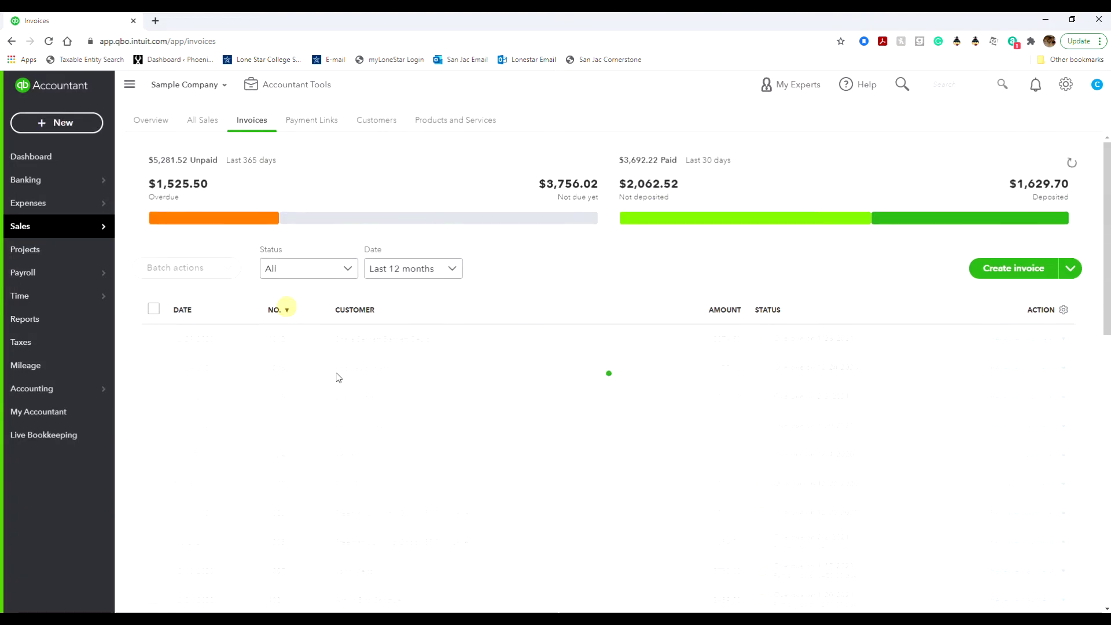
pyautogui.click(284, 315)
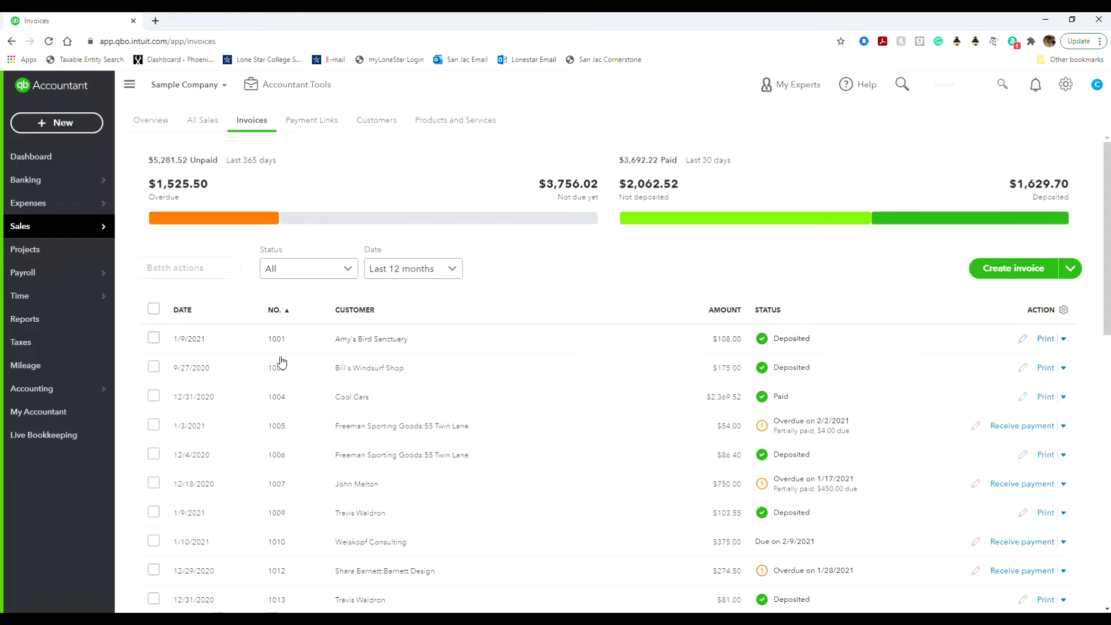
pyautogui.click(1063, 397)
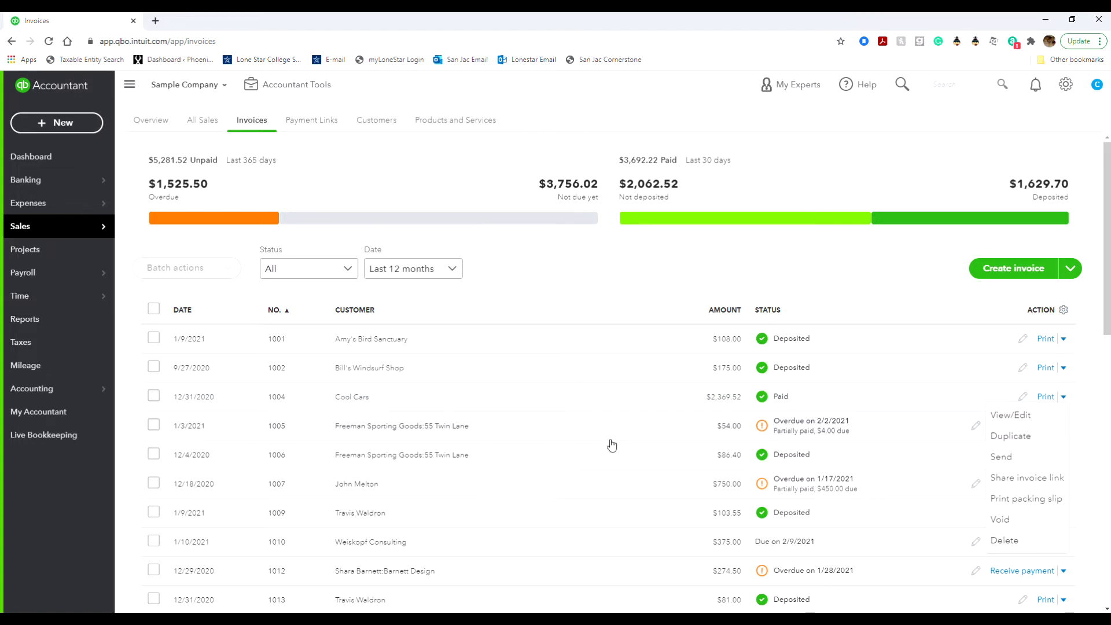
pyautogui.click(184, 314)
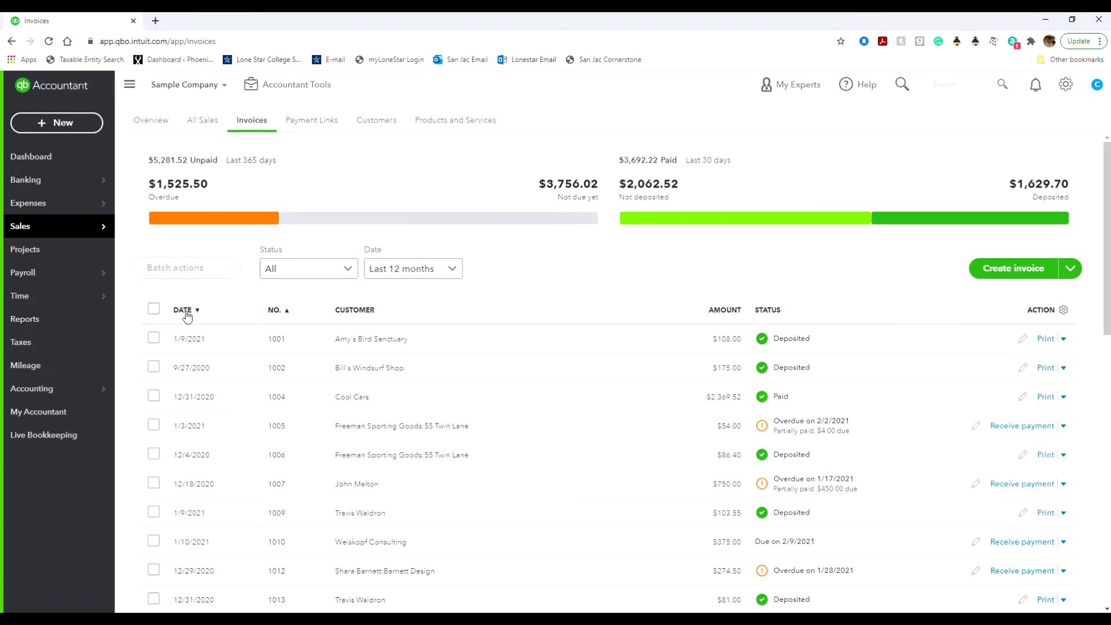
pyautogui.click(185, 312)
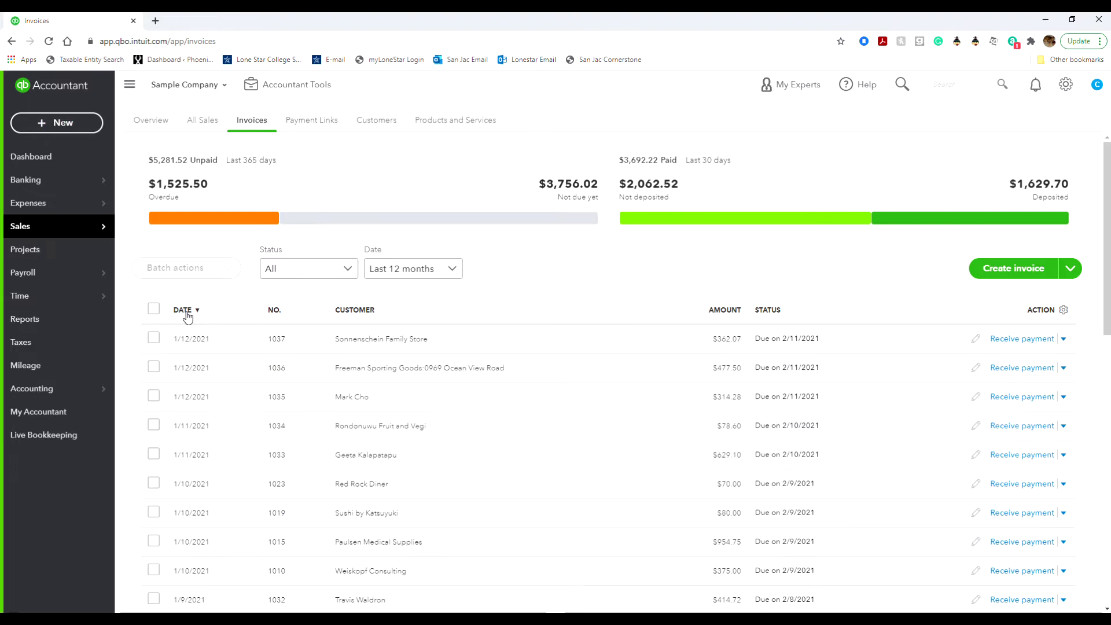
pyautogui.click(183, 311)
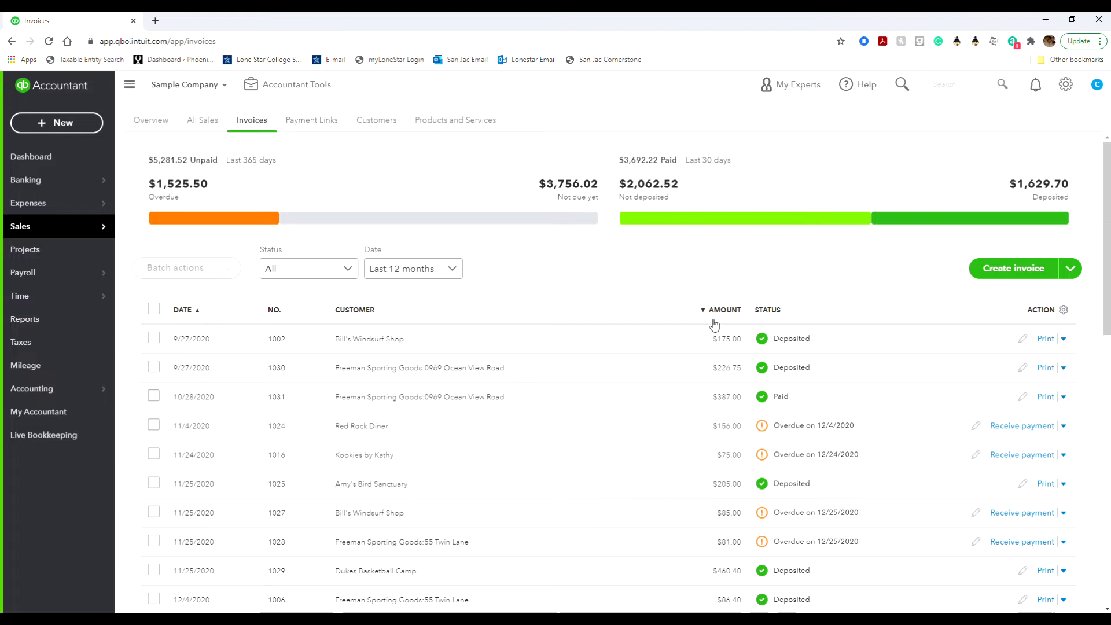
pyautogui.click(765, 318)
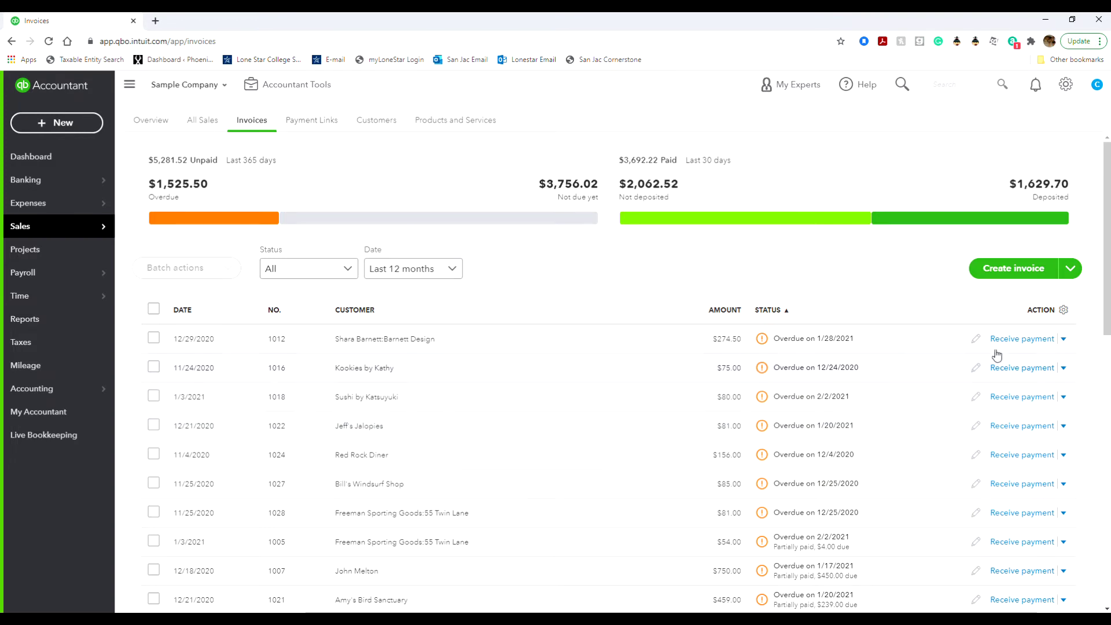
# Open and close the invoice Columns popup unchanged, then head to the Customers list.
pyautogui.click(1063, 311)
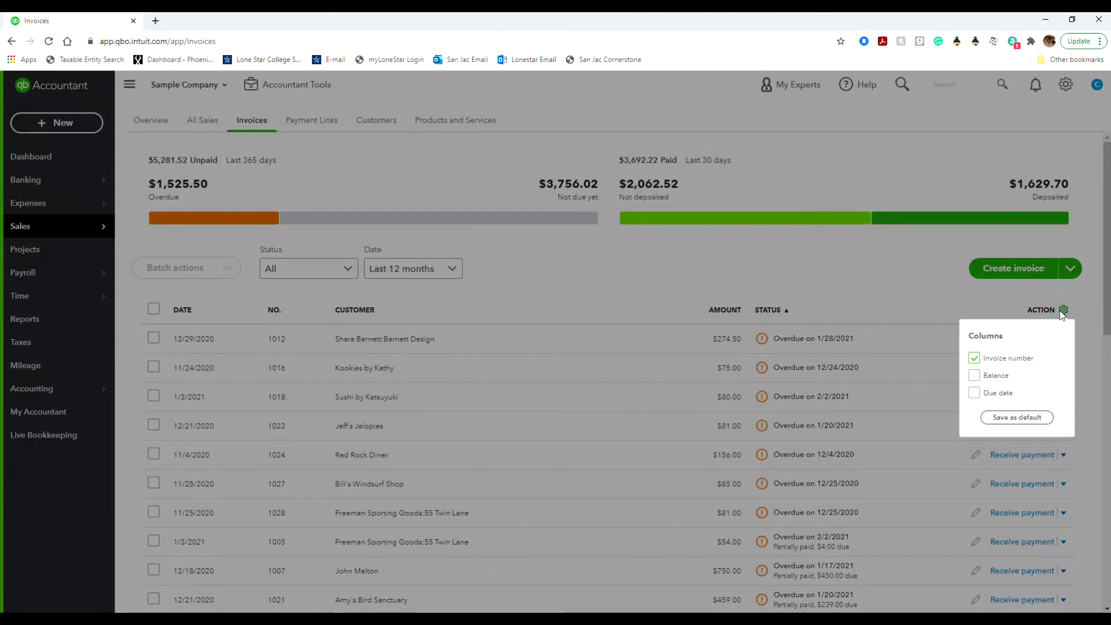
pyautogui.click(1062, 310)
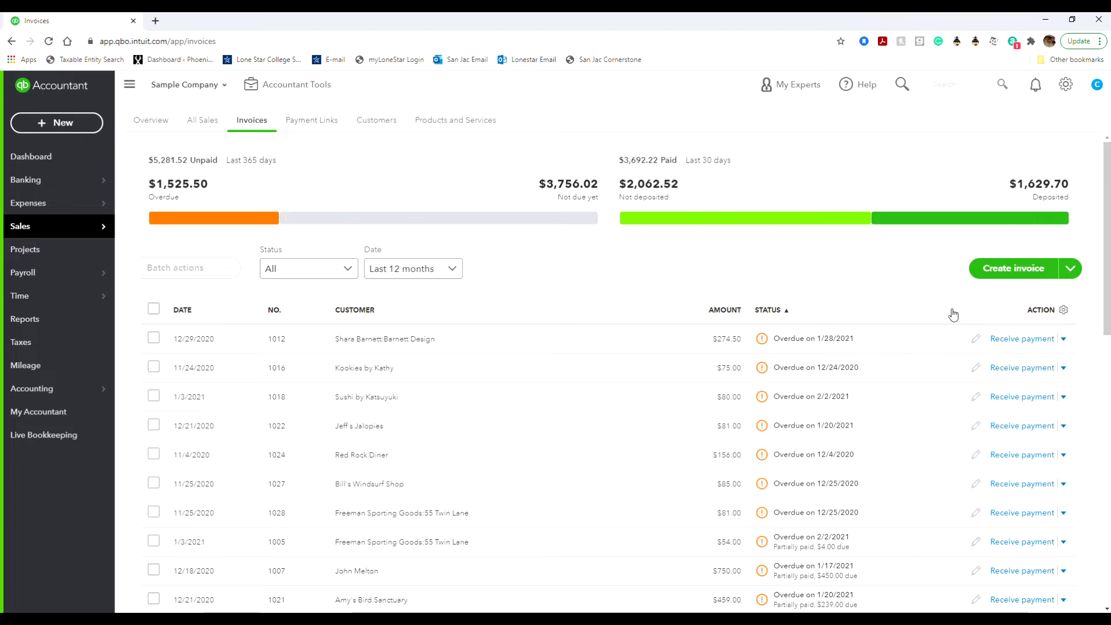
pyautogui.click(377, 121)
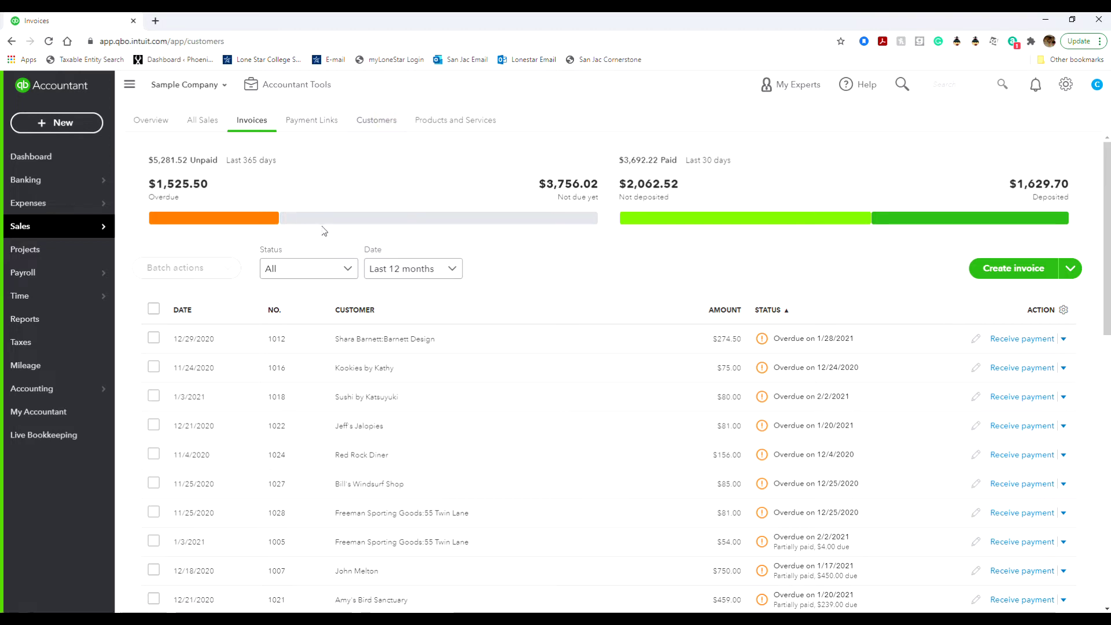
# Open the Customers list and select Amy's Bird Sanctuary.
pyautogui.click(375, 122)
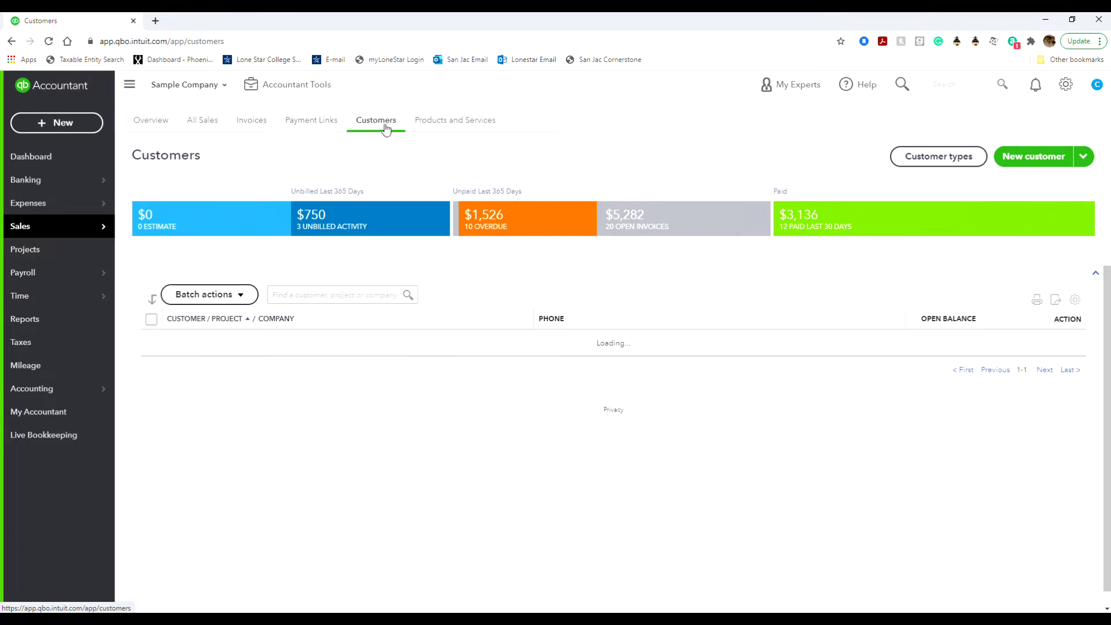
pyautogui.moveTo(85, 231)
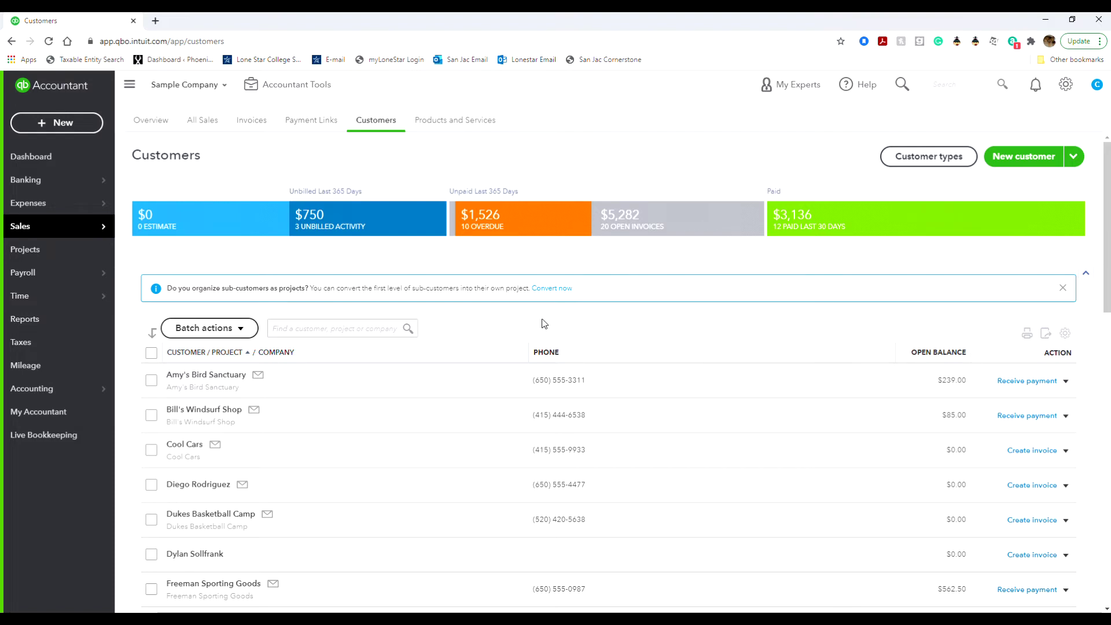
pyautogui.click(390, 382)
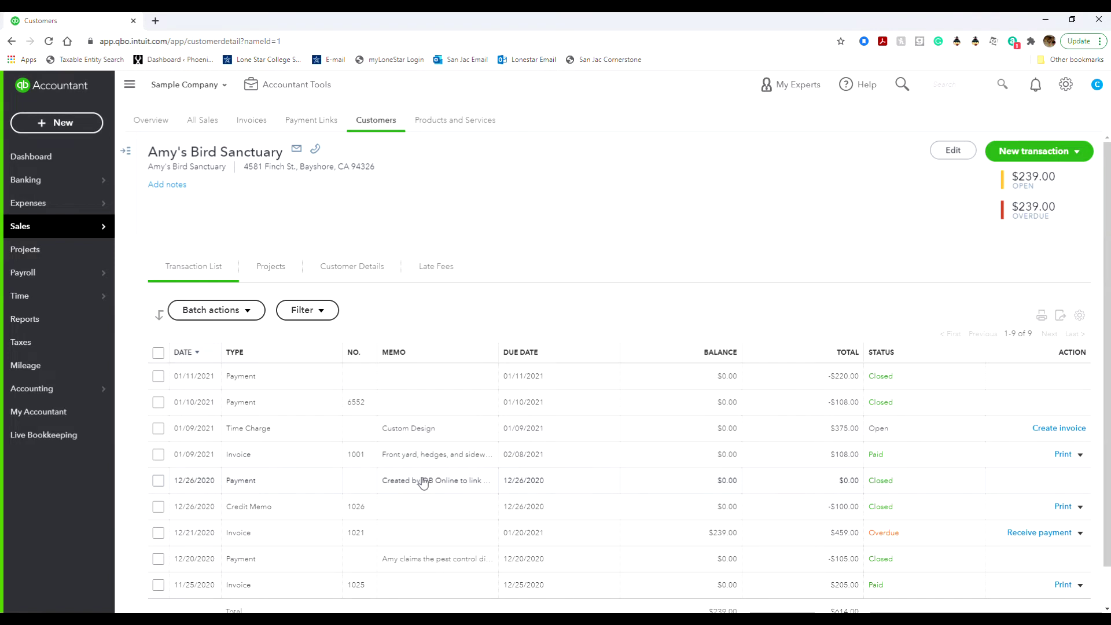
# Scroll Amy's Bird Sanctuary's transactions and open its Customer information for editing.
pyautogui.scroll(-1, 437, 538)
pyautogui.scroll(1, 437, 537)
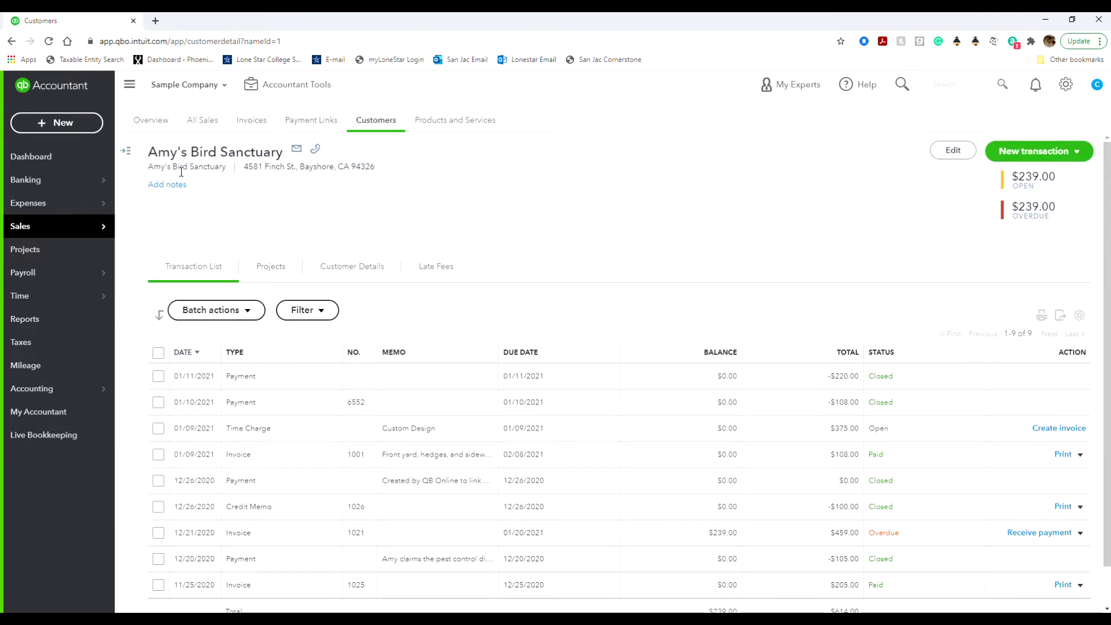
pyautogui.click(952, 150)
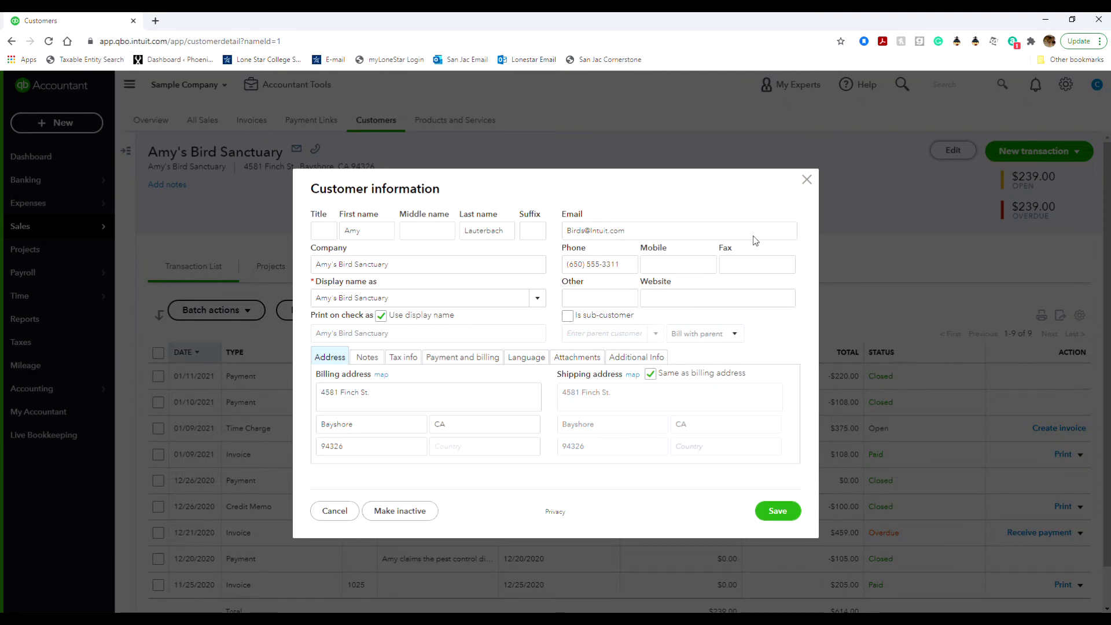
pyautogui.click(403, 357)
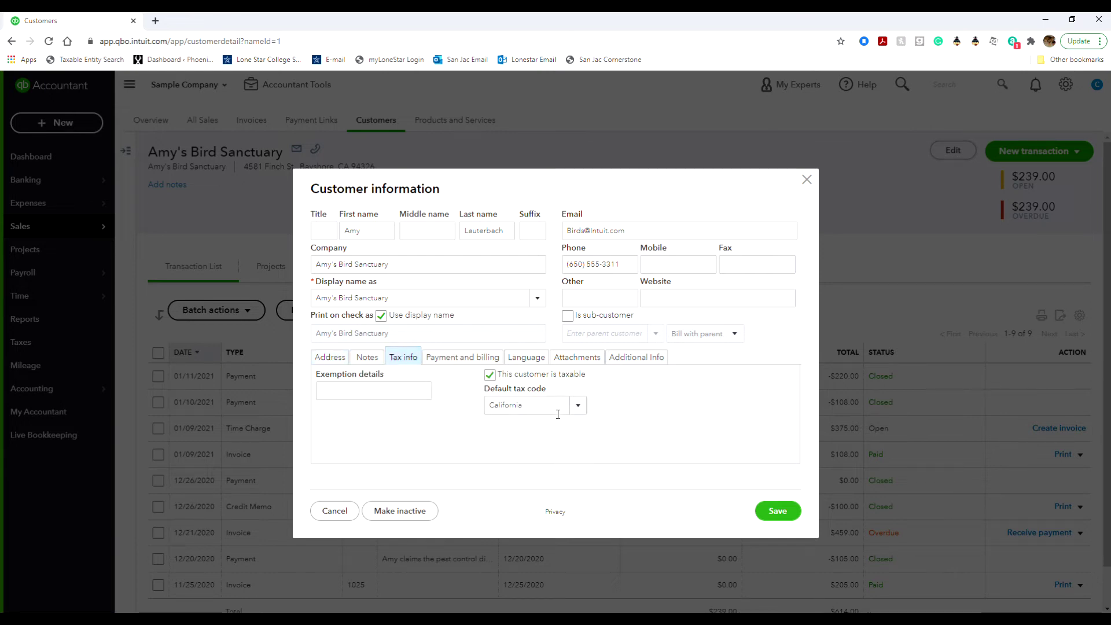
pyautogui.click(372, 359)
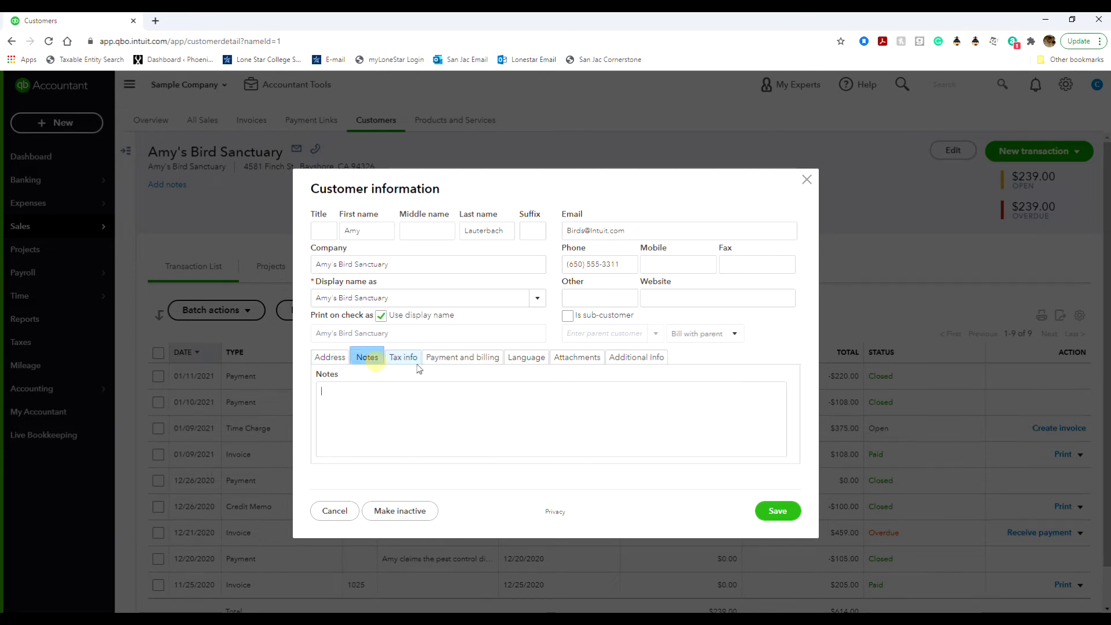
pyautogui.click(457, 359)
pyautogui.click(530, 359)
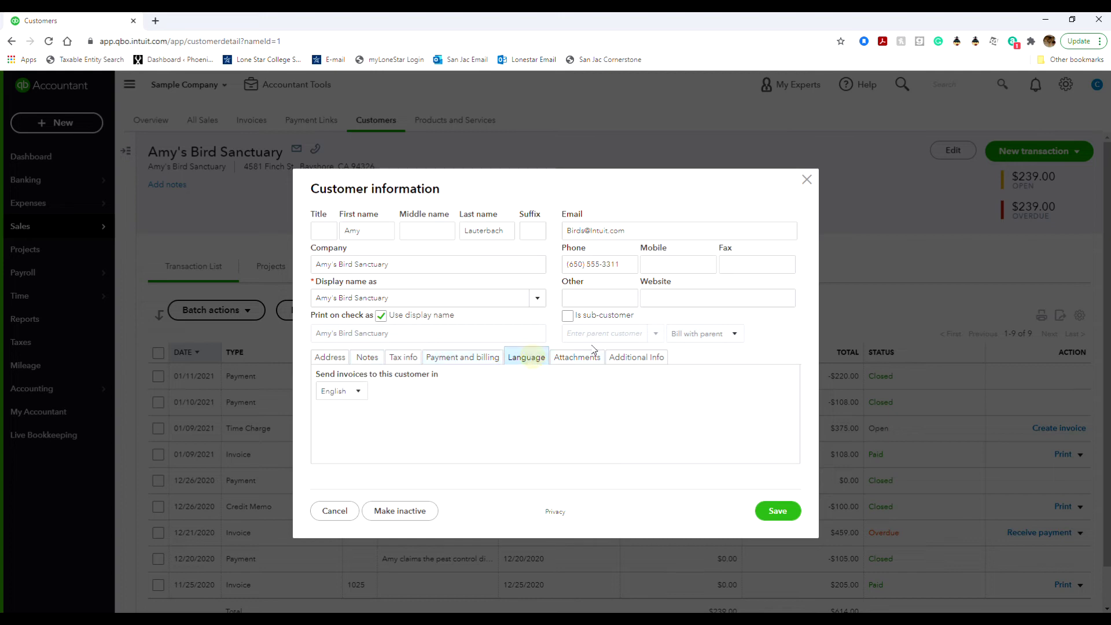
pyautogui.click(576, 358)
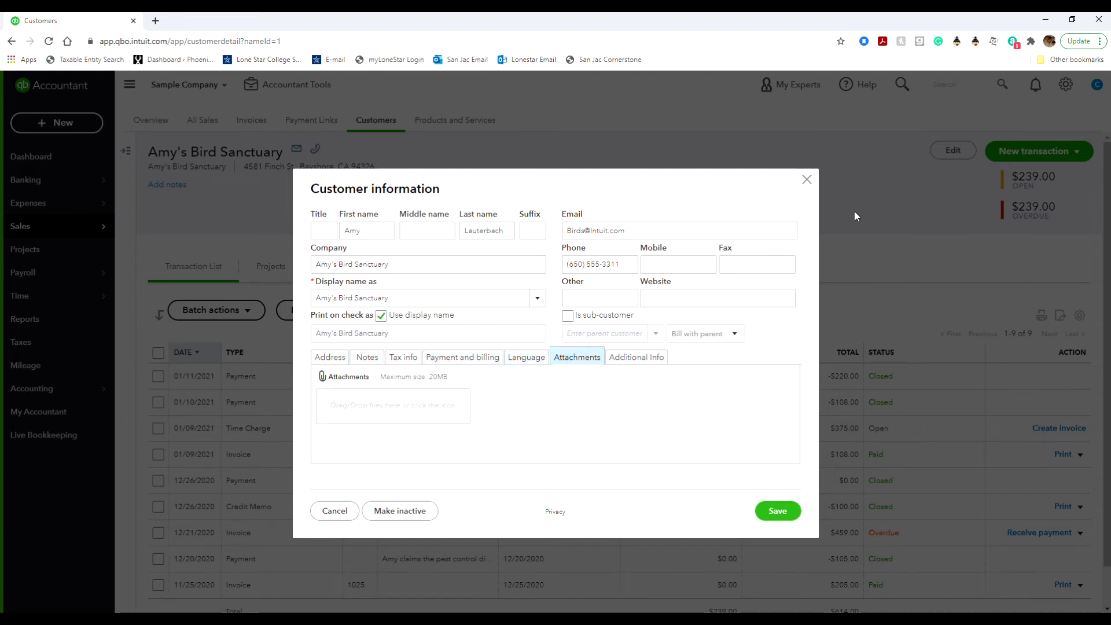
pyautogui.click(807, 179)
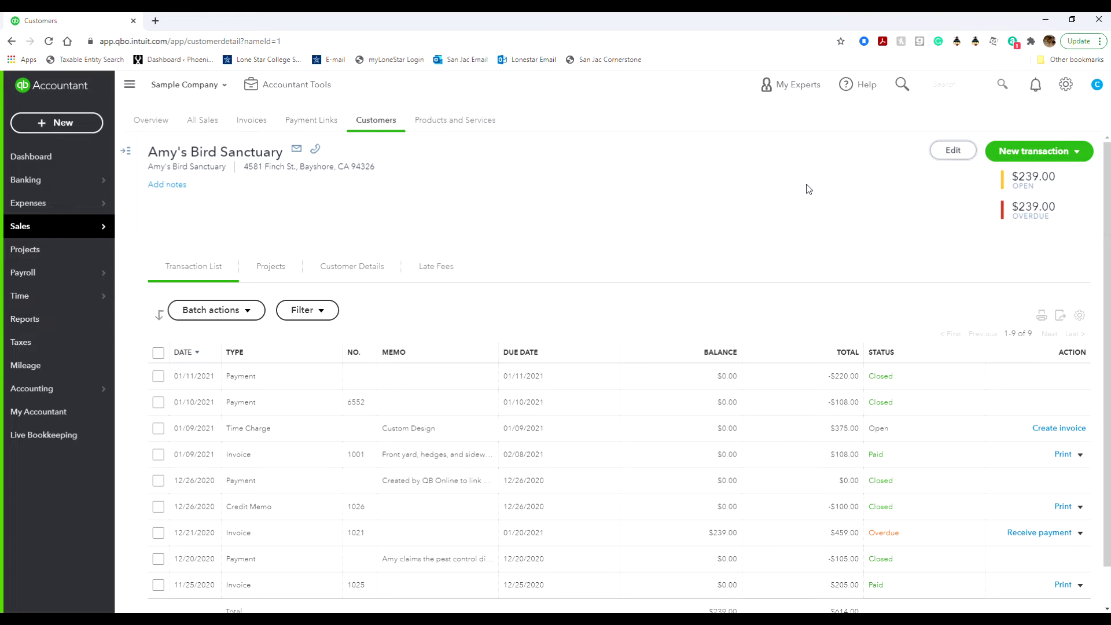
# View Amy's Bird Sanctuary's customer details, then go back to the Customers list with phones and open balances.
pyautogui.click(370, 284)
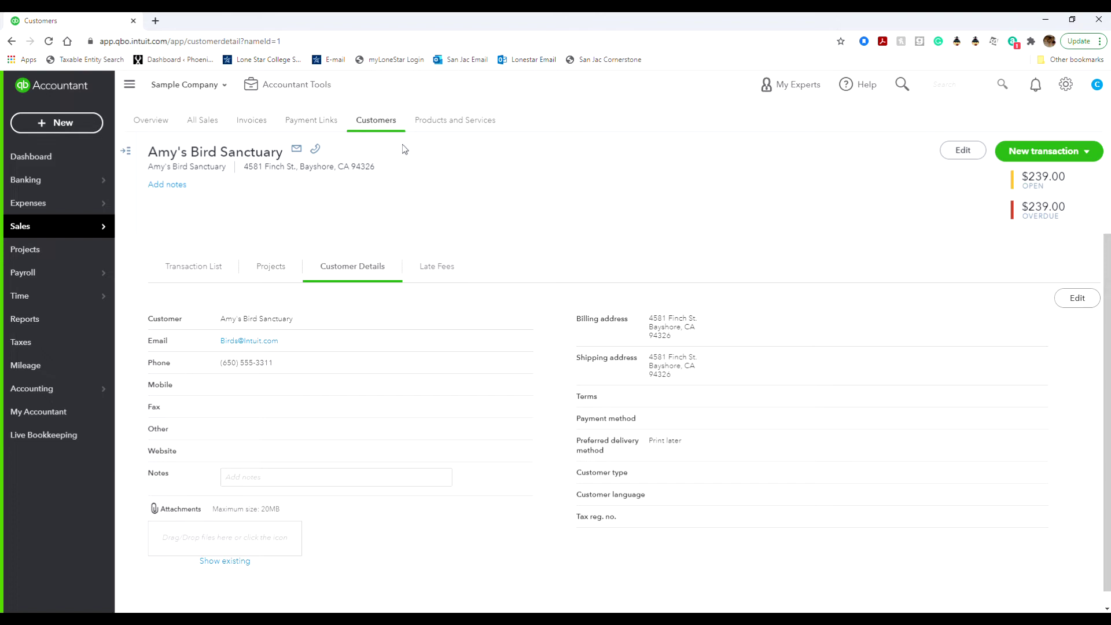
pyautogui.click(370, 120)
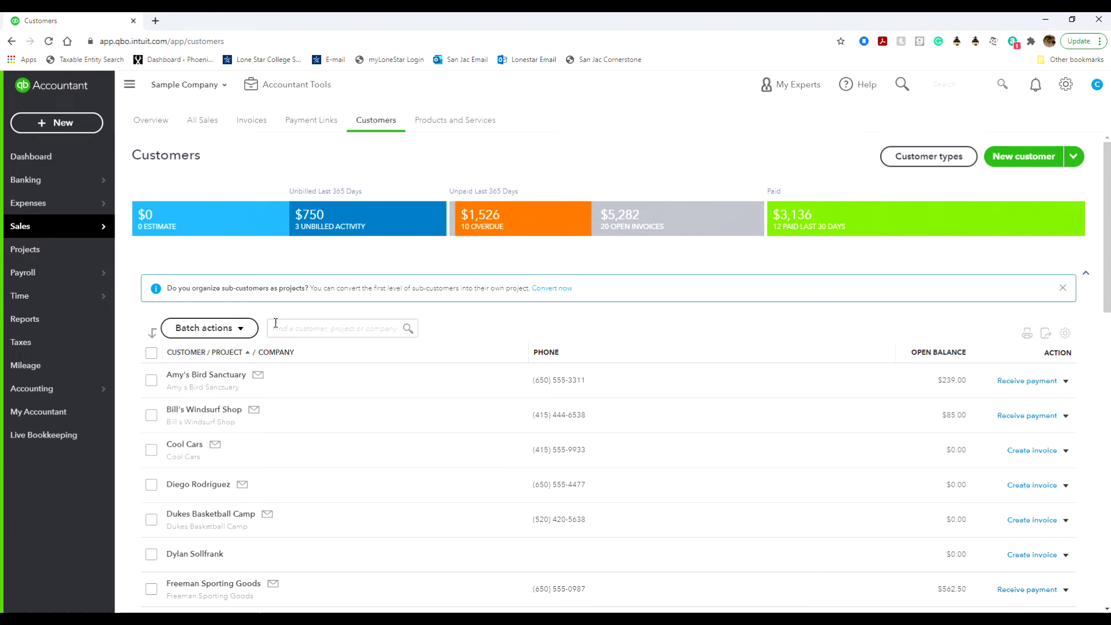
# Show Amy's Bird Sanctuary's Action menu with reminder, statement and estimate options.
pyautogui.click(303, 327)
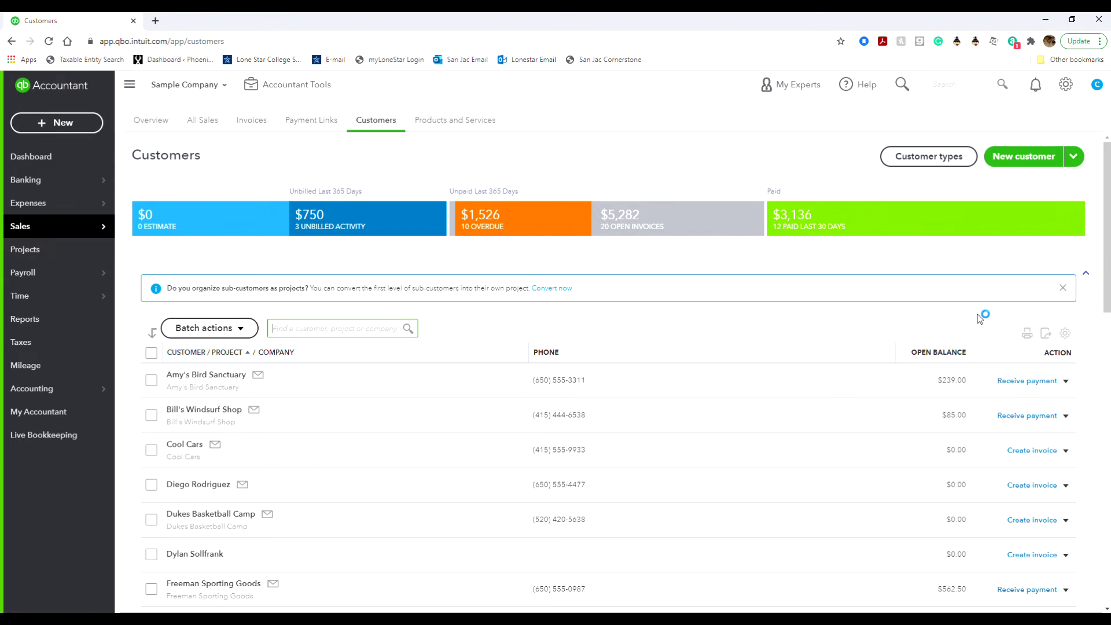
pyautogui.click(1063, 337)
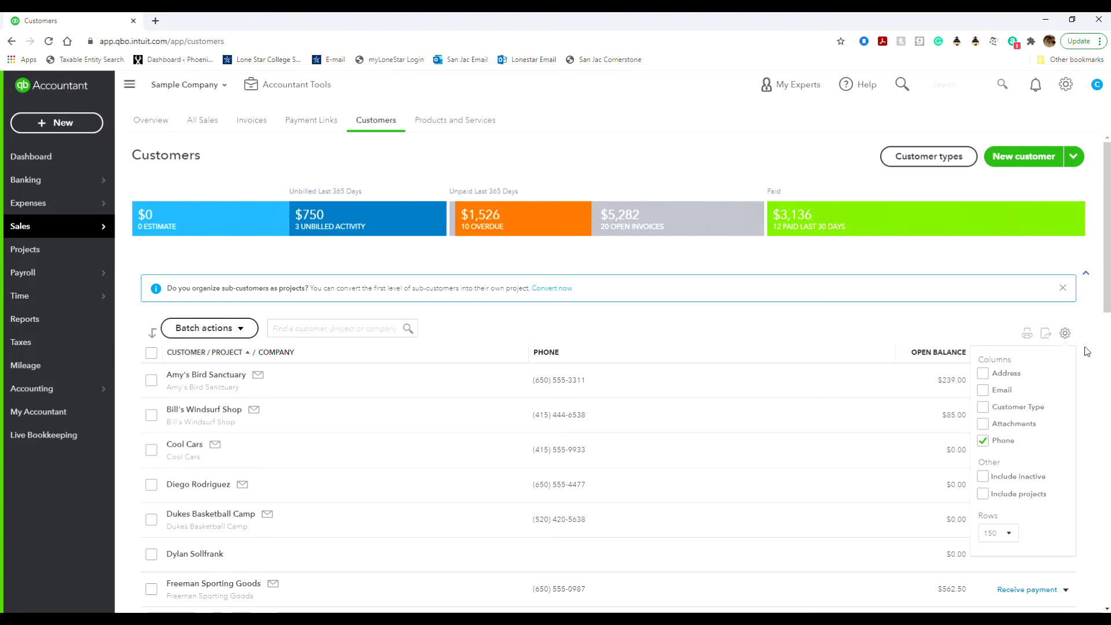
pyautogui.click(1064, 333)
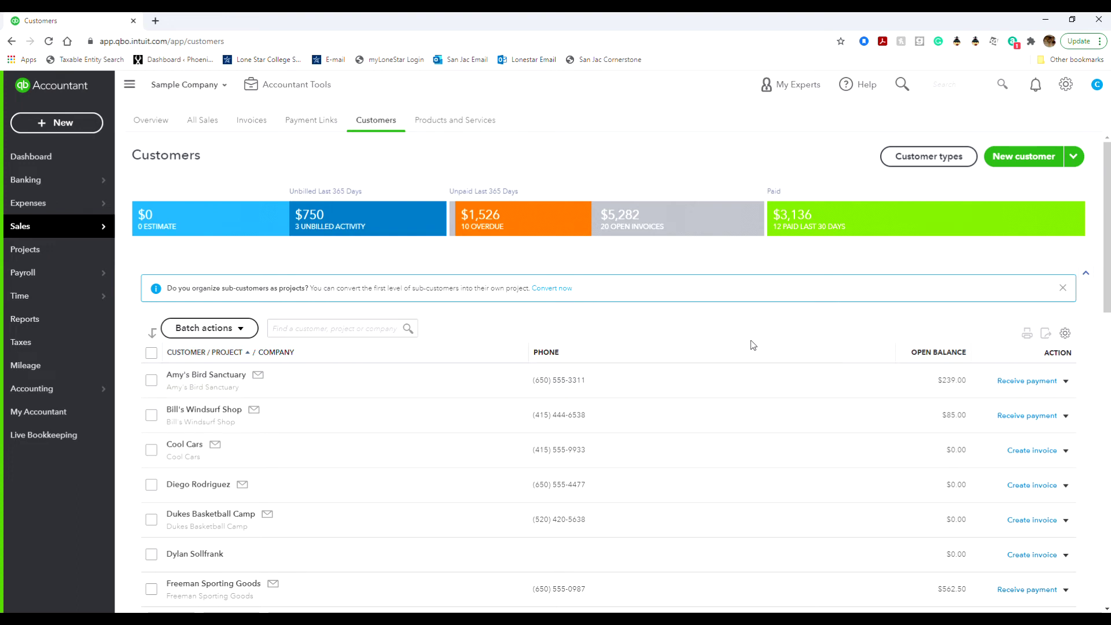
pyautogui.click(1065, 381)
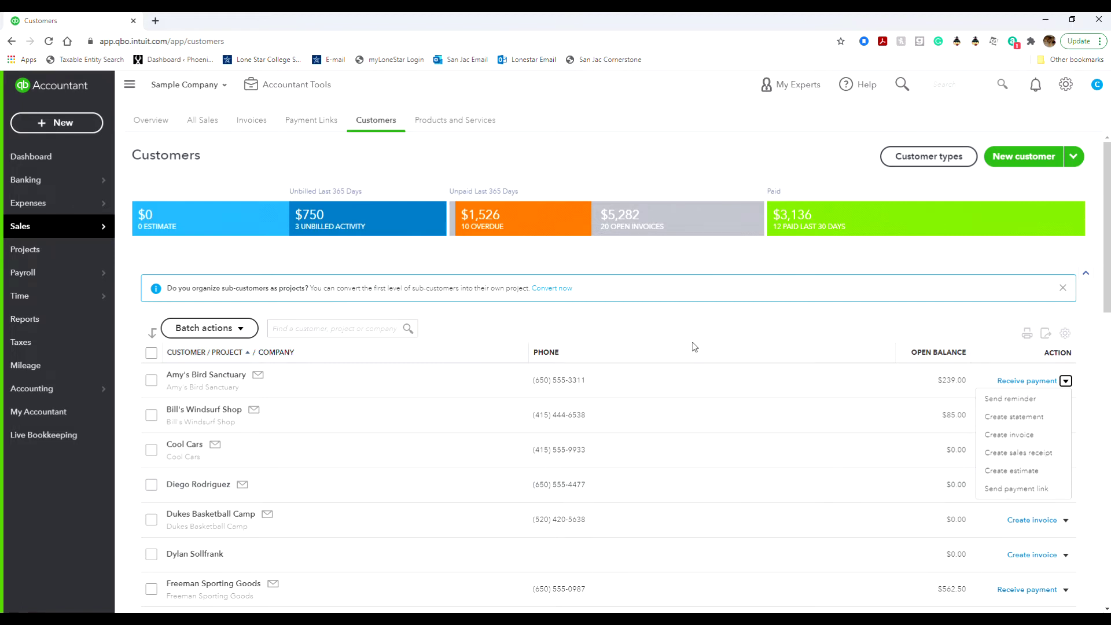
pyautogui.click(913, 450)
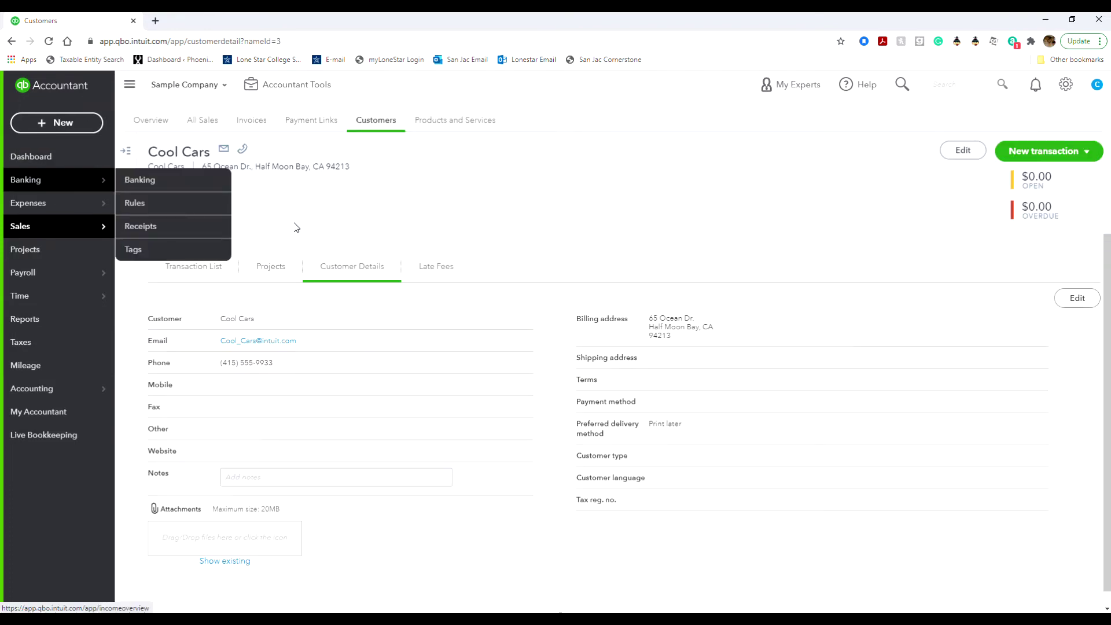
pyautogui.click(125, 153)
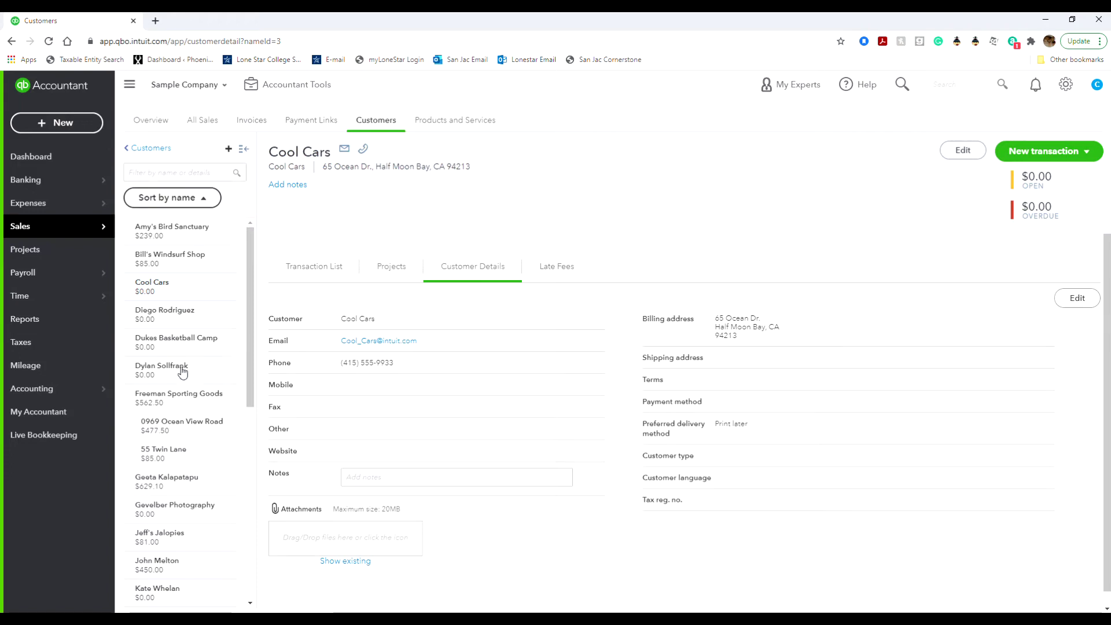
pyautogui.click(142, 150)
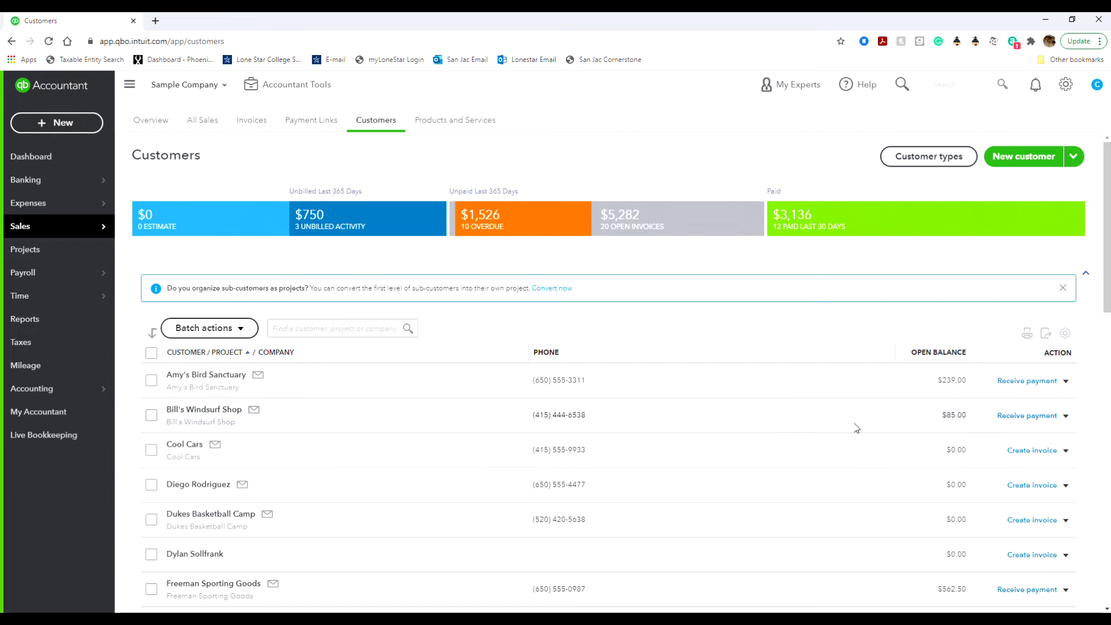
pyautogui.click(1066, 451)
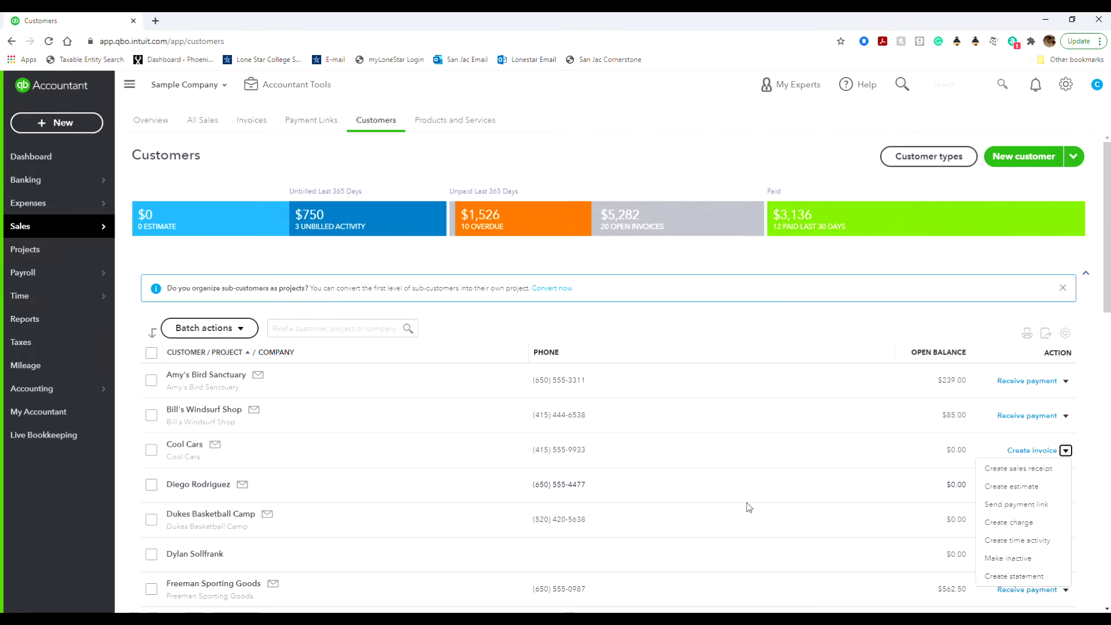
# Switch from the Customers list to the Products and Services list.
pyautogui.click(463, 121)
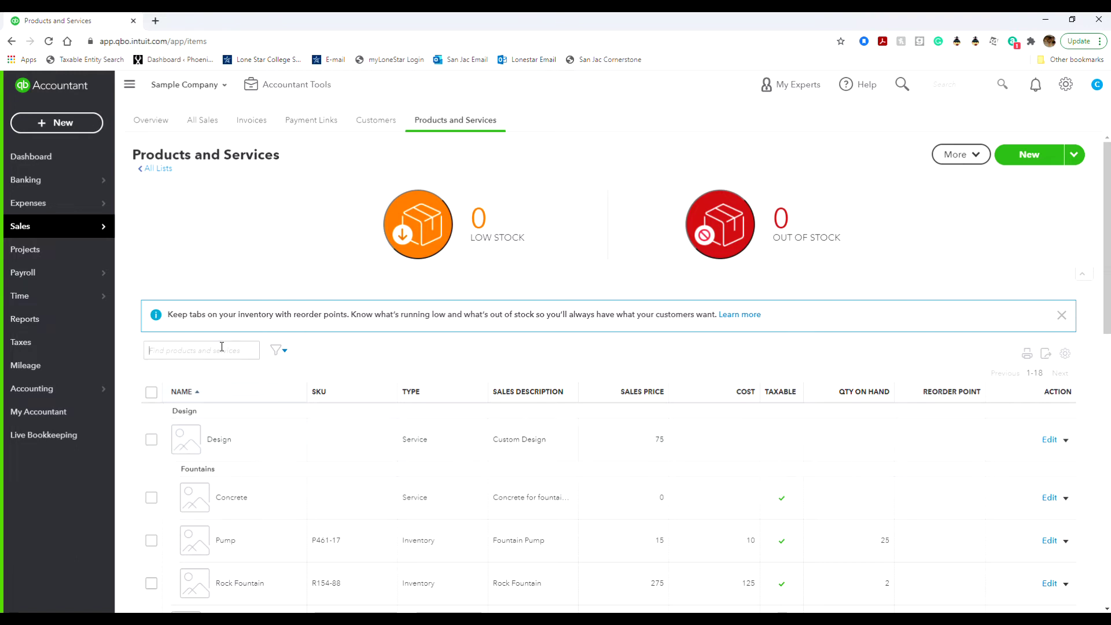
pyautogui.click(280, 351)
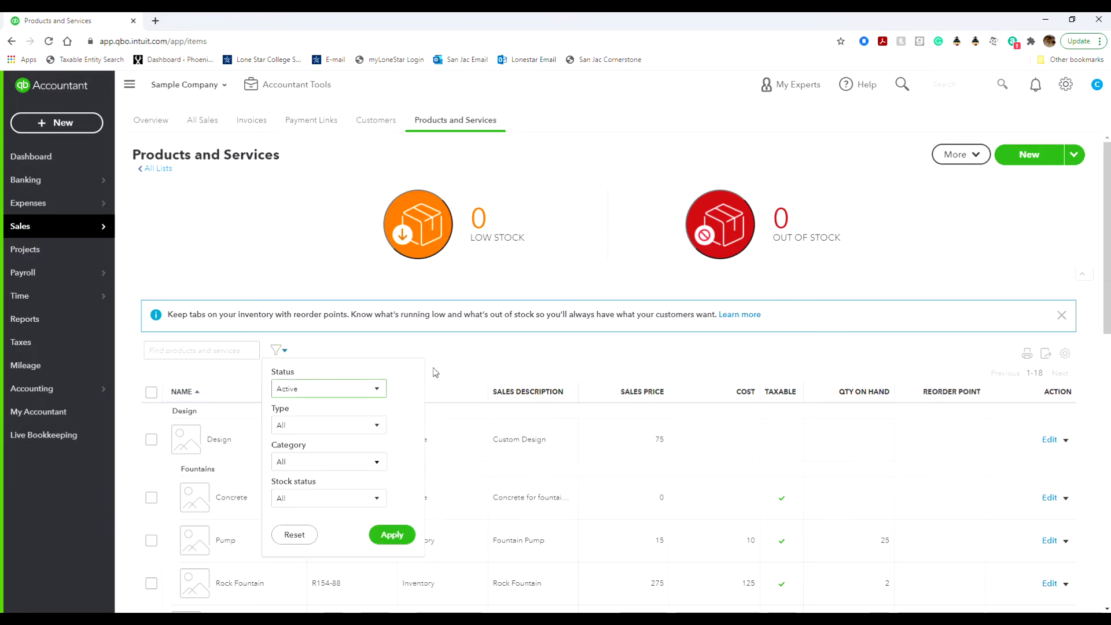
pyautogui.click(457, 372)
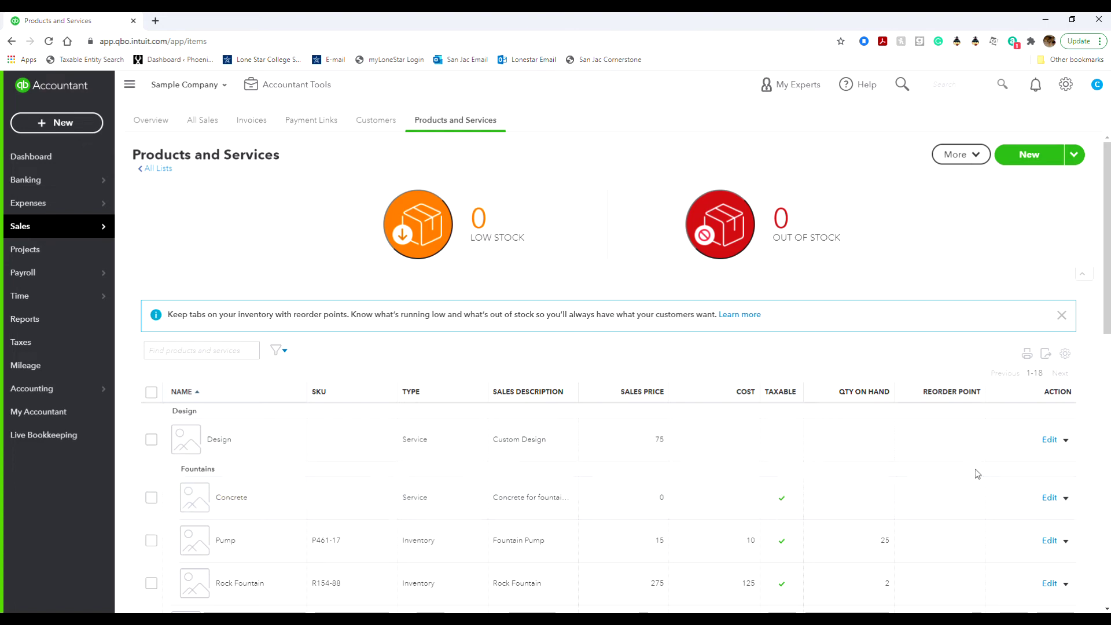
pyautogui.click(1047, 497)
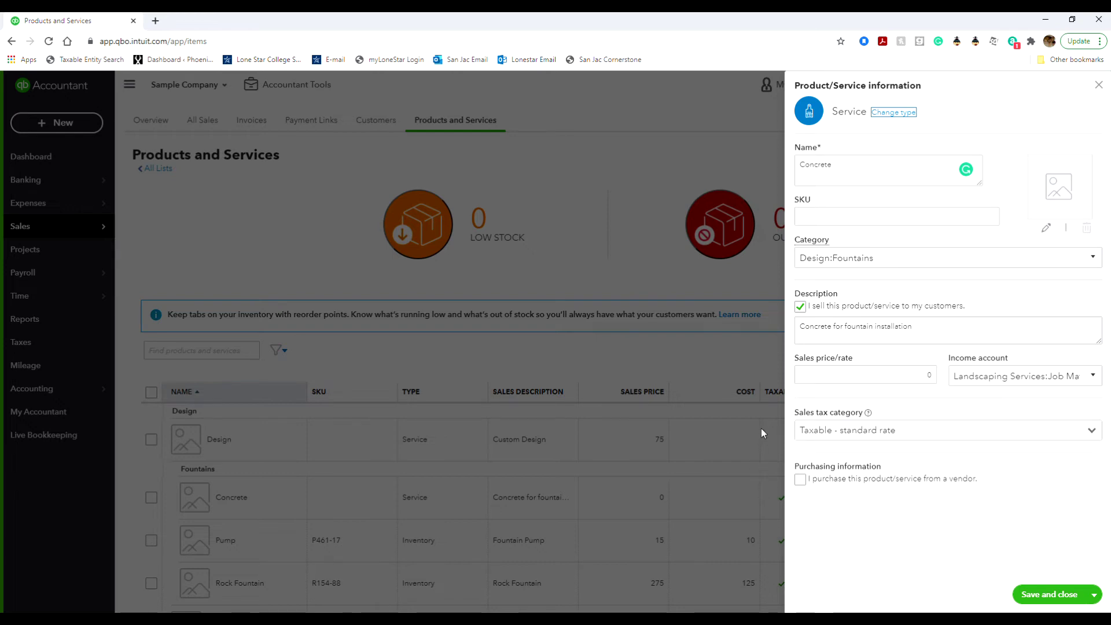
pyautogui.hotkey('shift', 'Tab')
pyautogui.click(1096, 86)
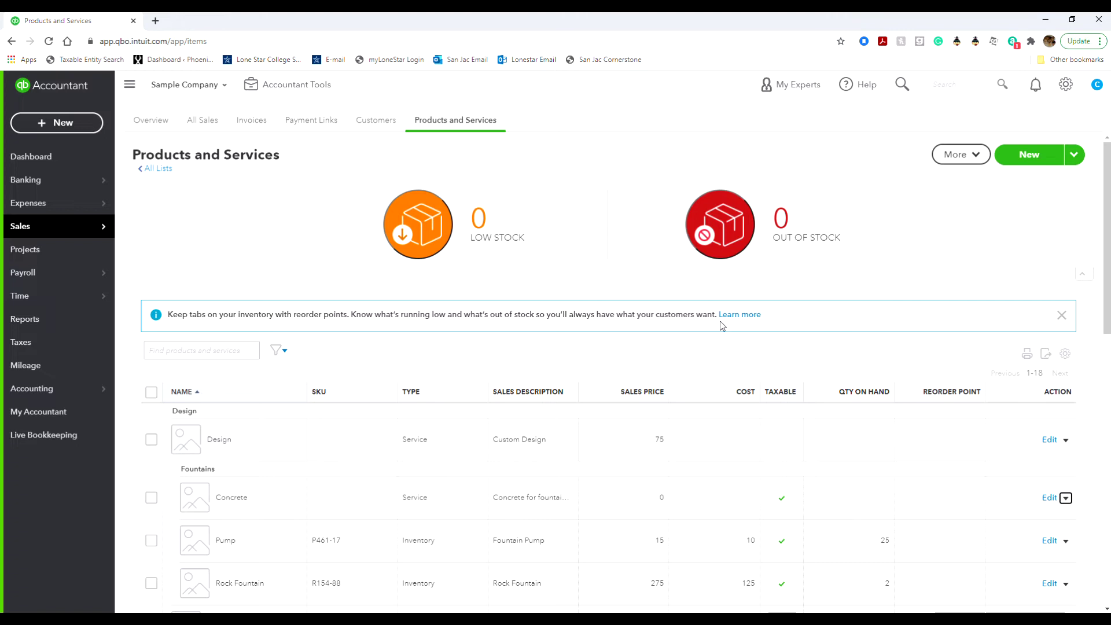
# Check the Concrete service's extra actions, then go to the Expenses transactions page.
pyautogui.click(1066, 498)
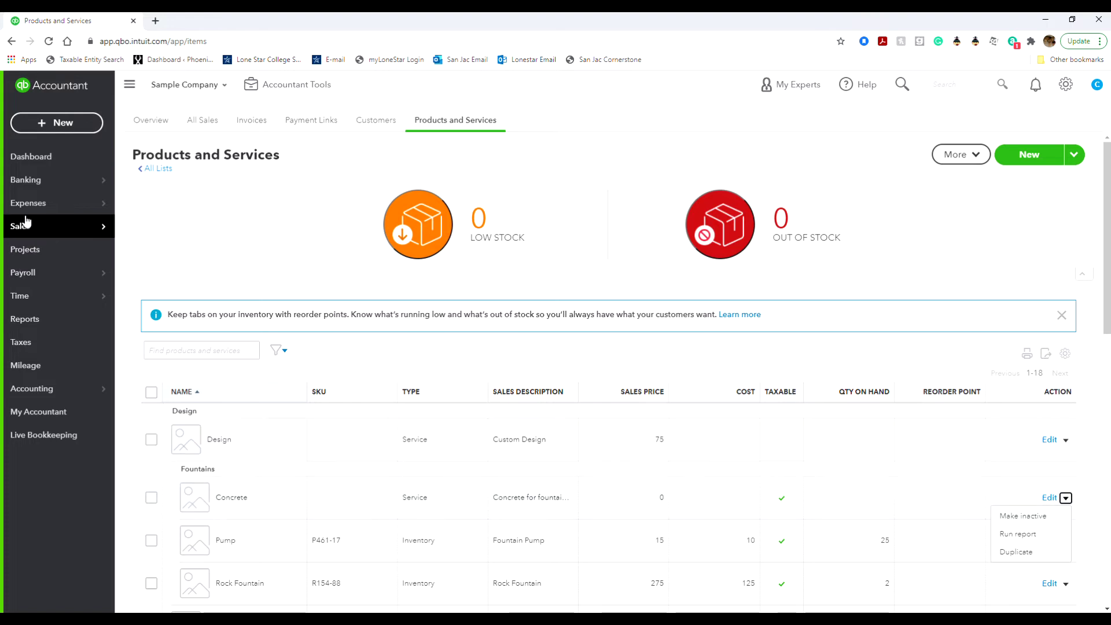
pyautogui.moveTo(31, 210)
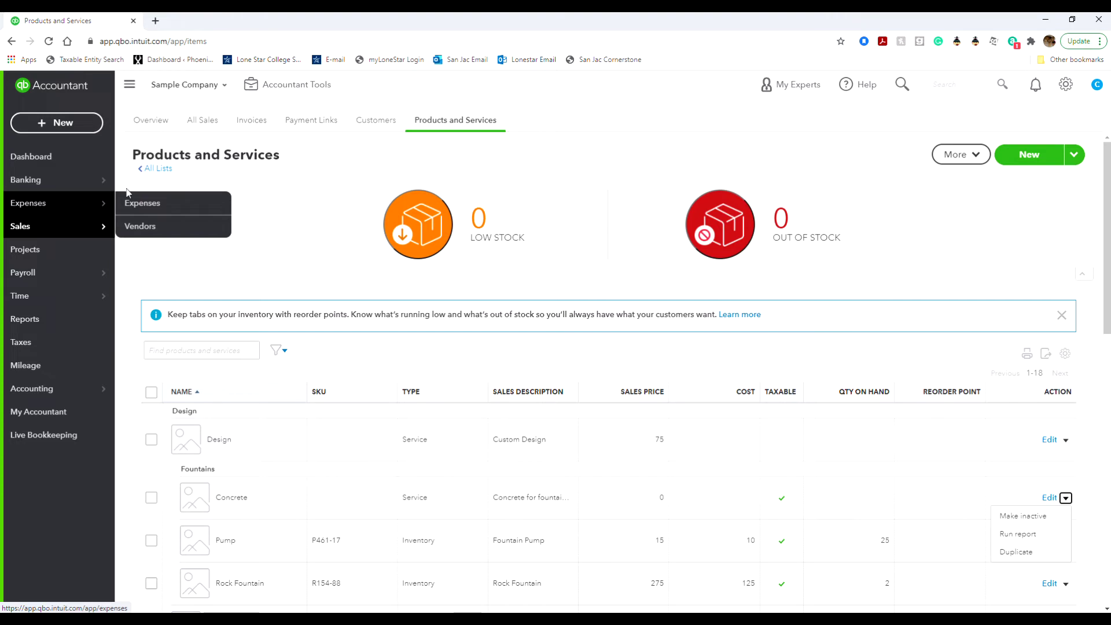
pyautogui.click(144, 204)
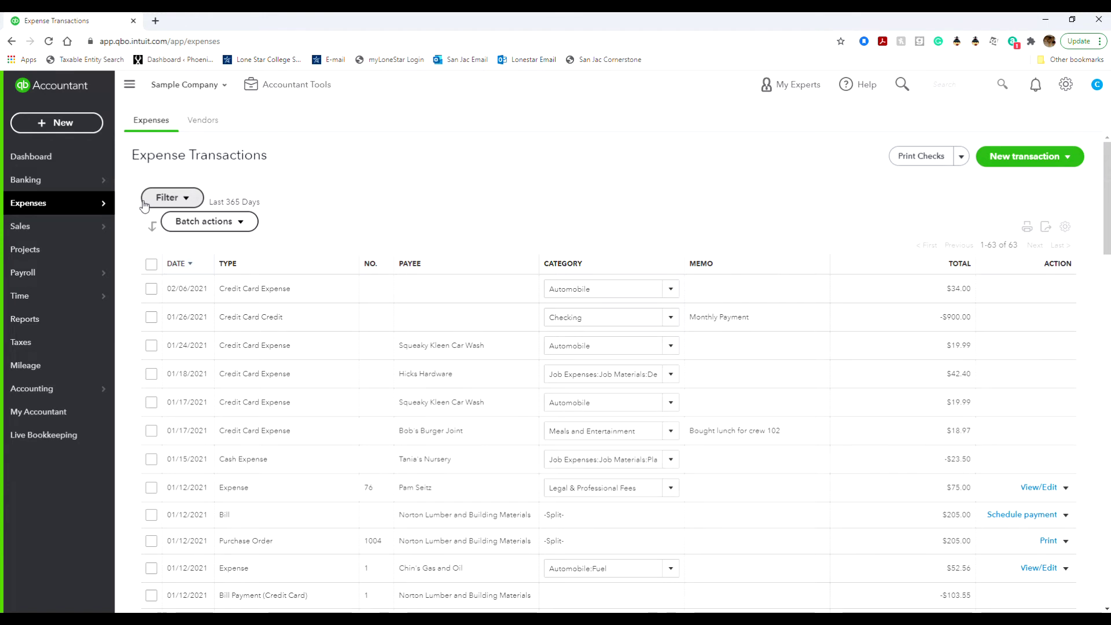
# Sort expenses by payee in both directions, then by category, then by date.
pyautogui.click(416, 266)
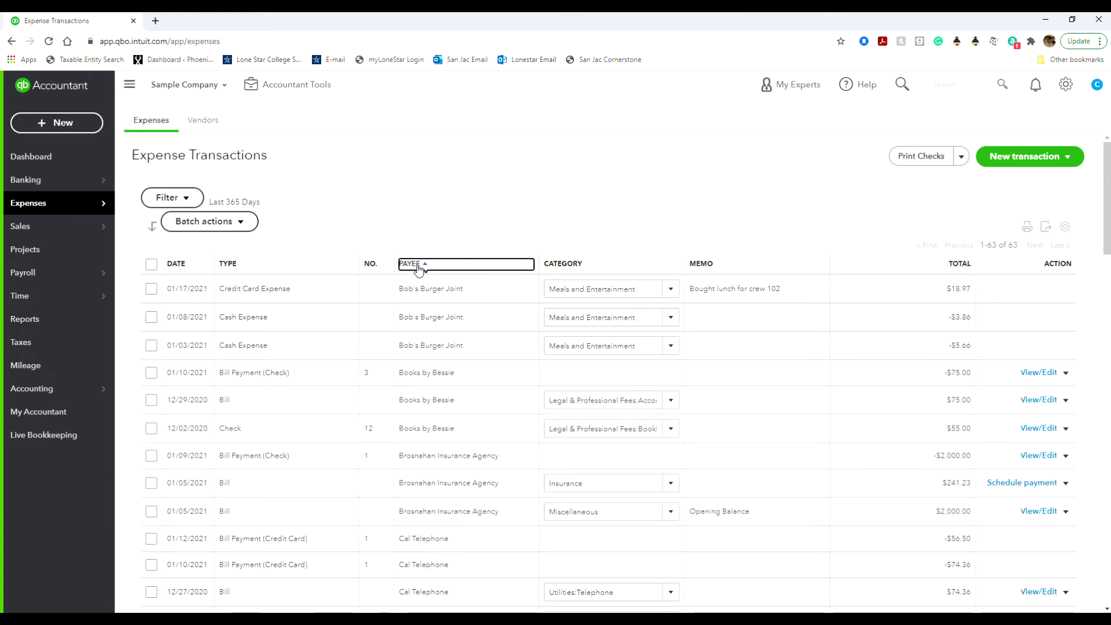
pyautogui.click(418, 265)
pyautogui.click(569, 266)
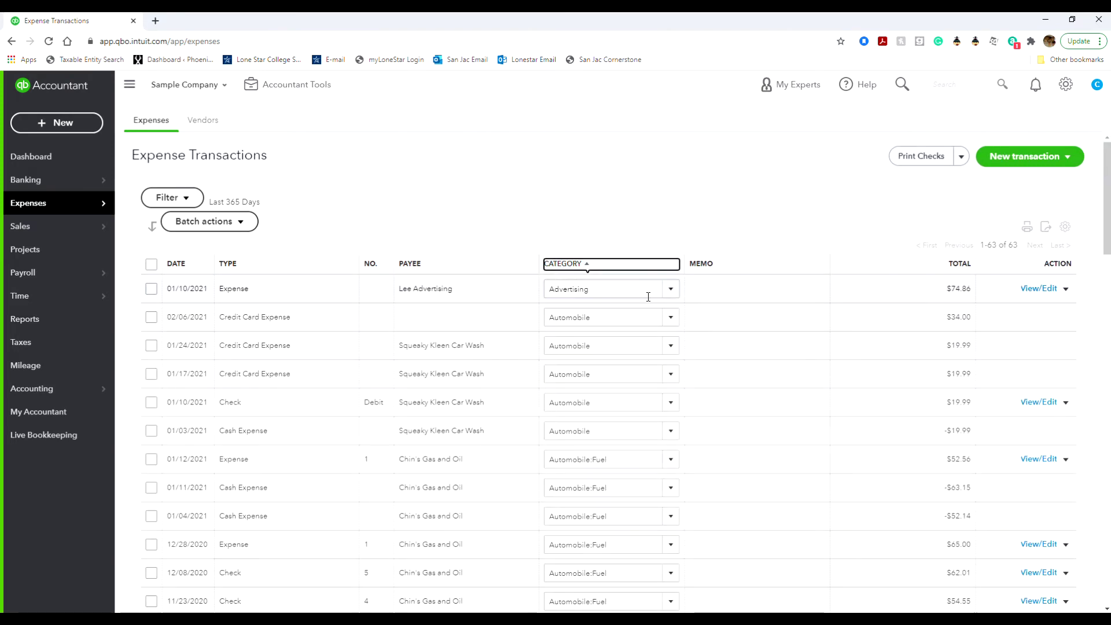
pyautogui.click(669, 289)
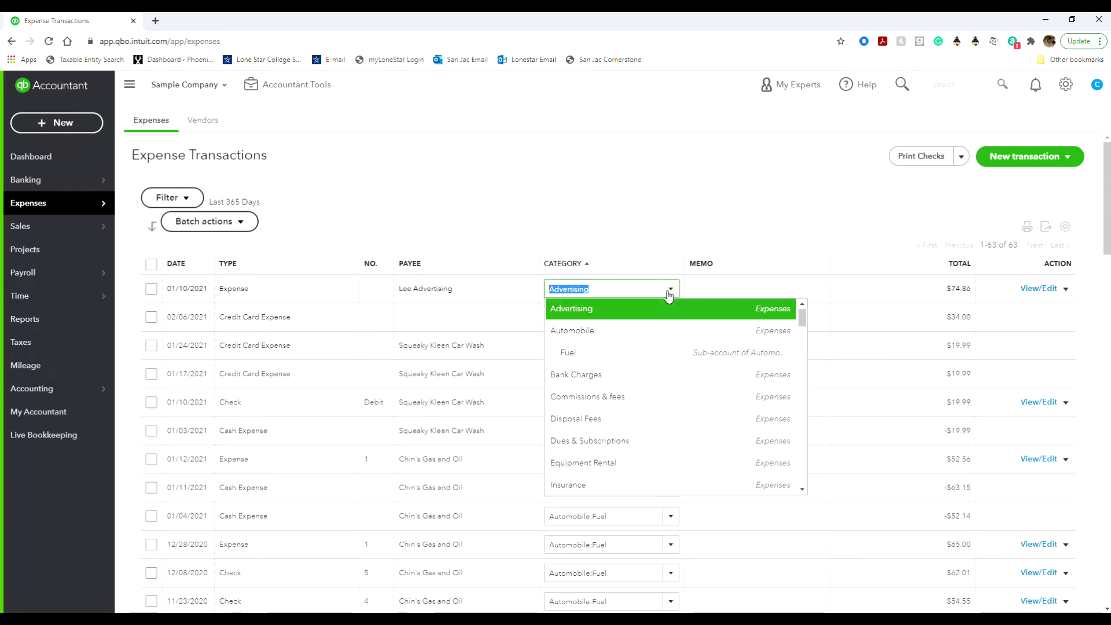
pyautogui.click(669, 289)
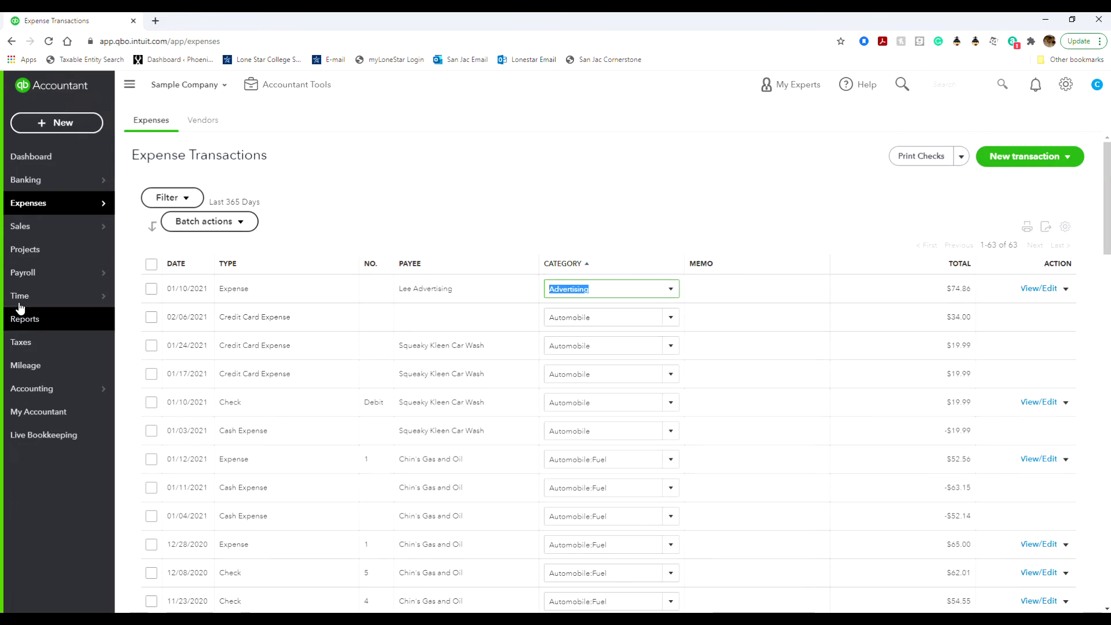
pyautogui.click(184, 264)
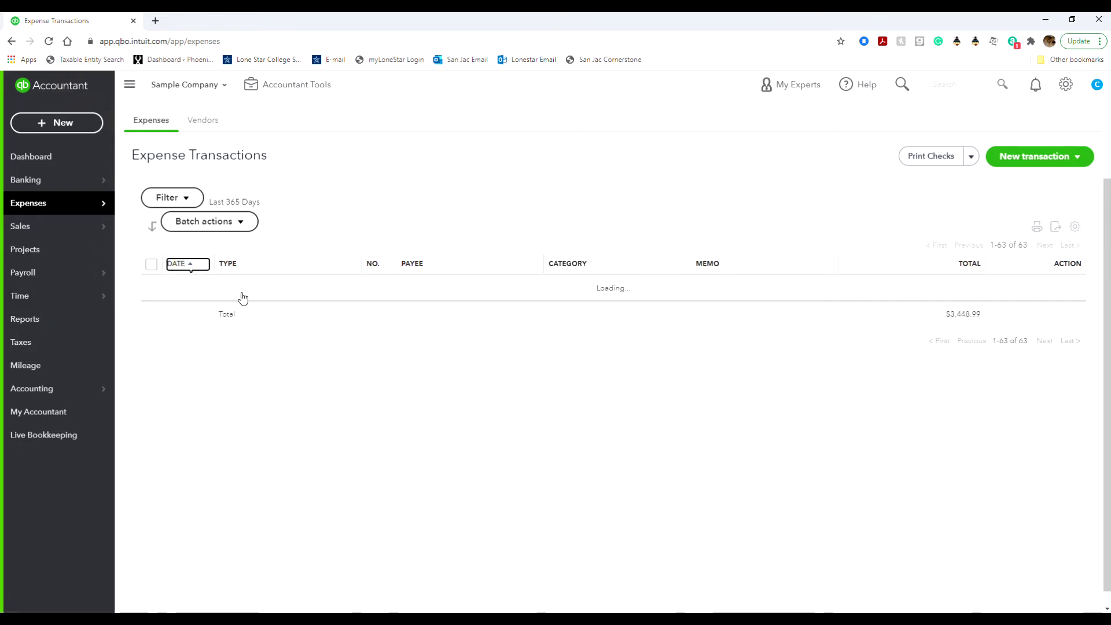
# Toggle the Date sort to newest first, then oldest first, starting with the 09/10/2020 $300.00 bill.
pyautogui.click(200, 266)
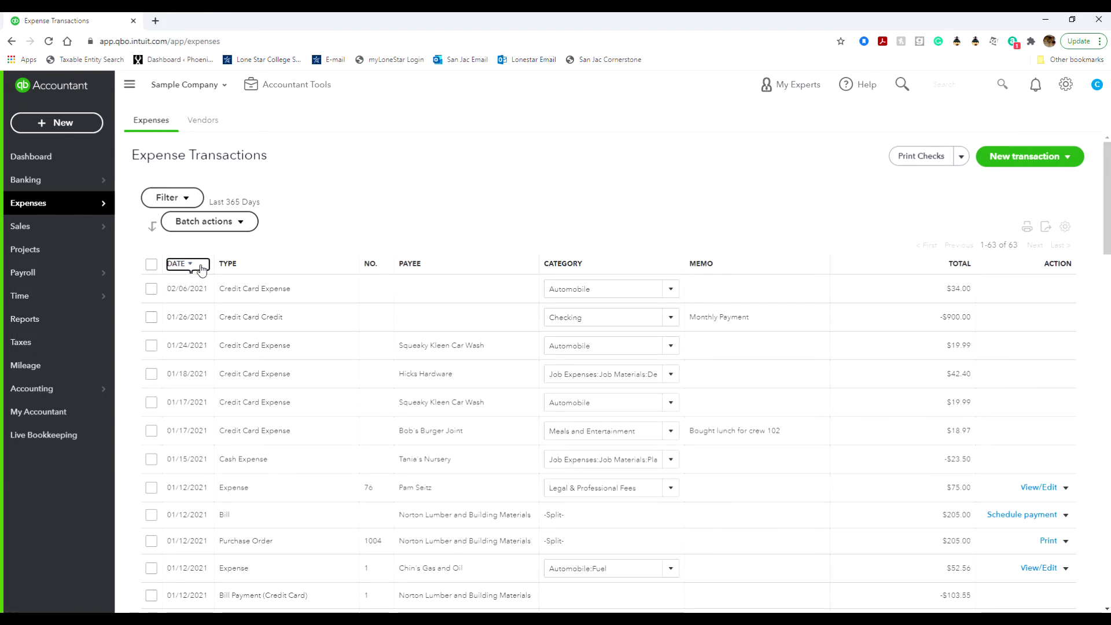
pyautogui.click(200, 267)
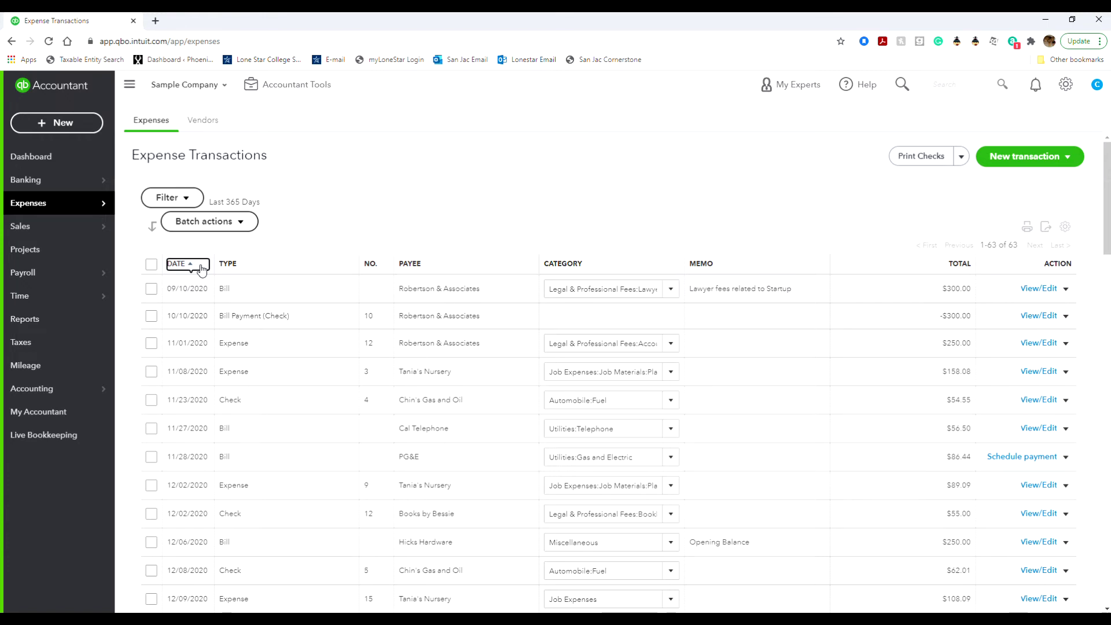
pyautogui.click(1064, 289)
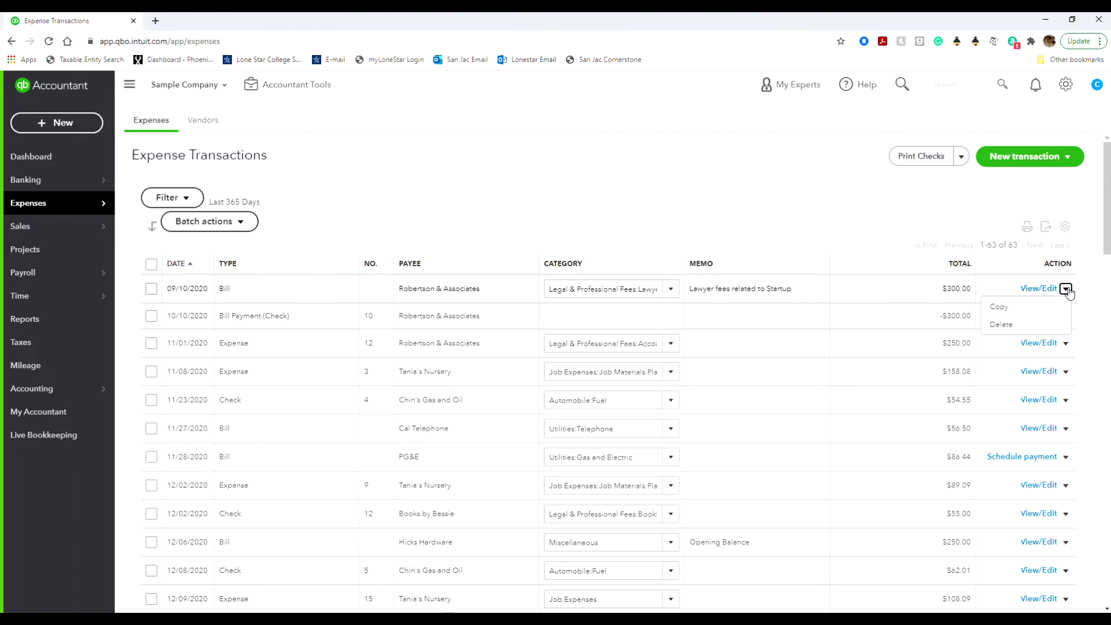
pyautogui.click(1067, 291)
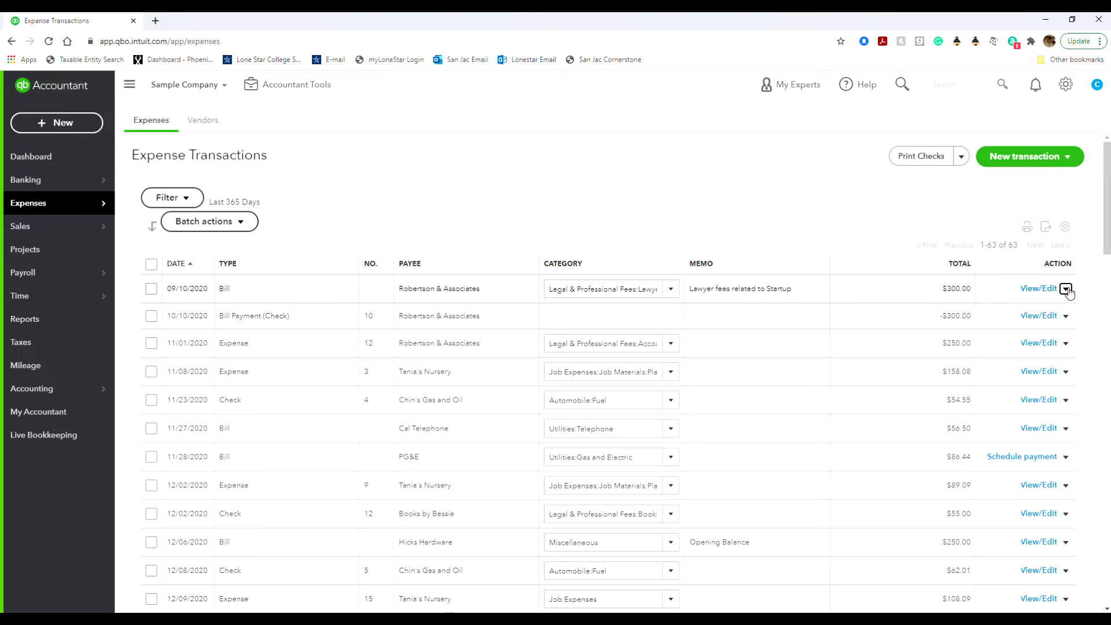
pyautogui.click(1066, 459)
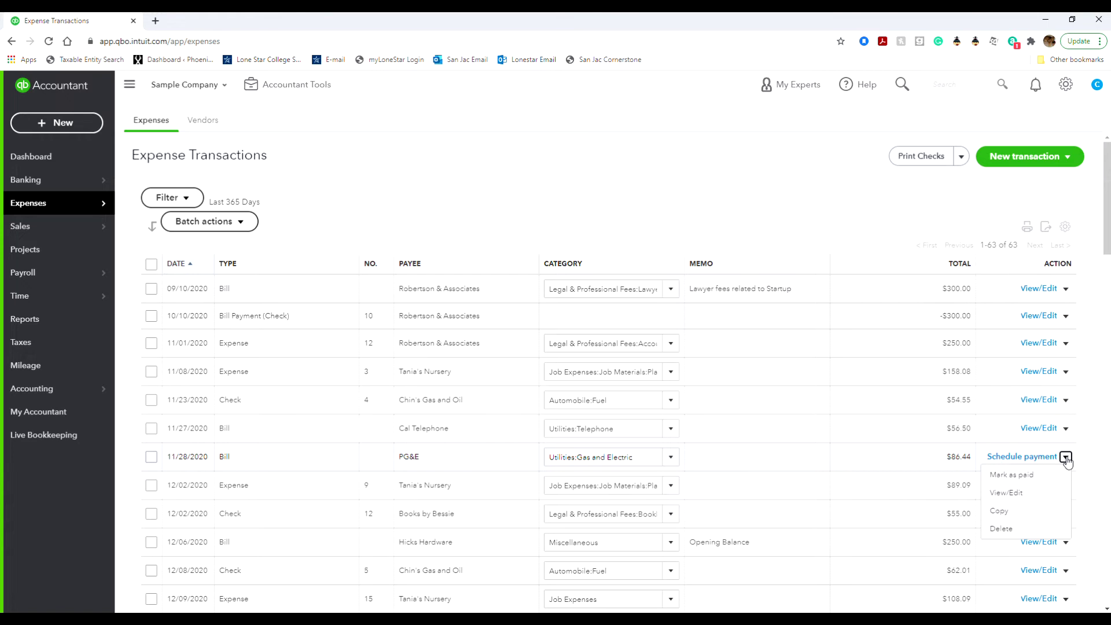
pyautogui.click(1066, 459)
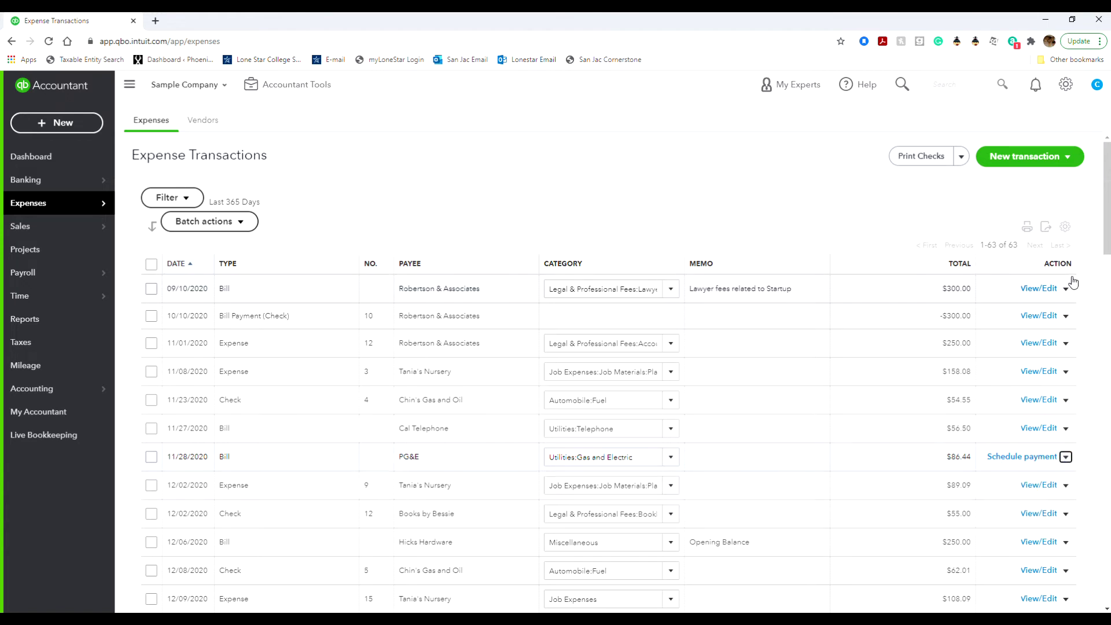
pyautogui.scroll(-5, 999, 498)
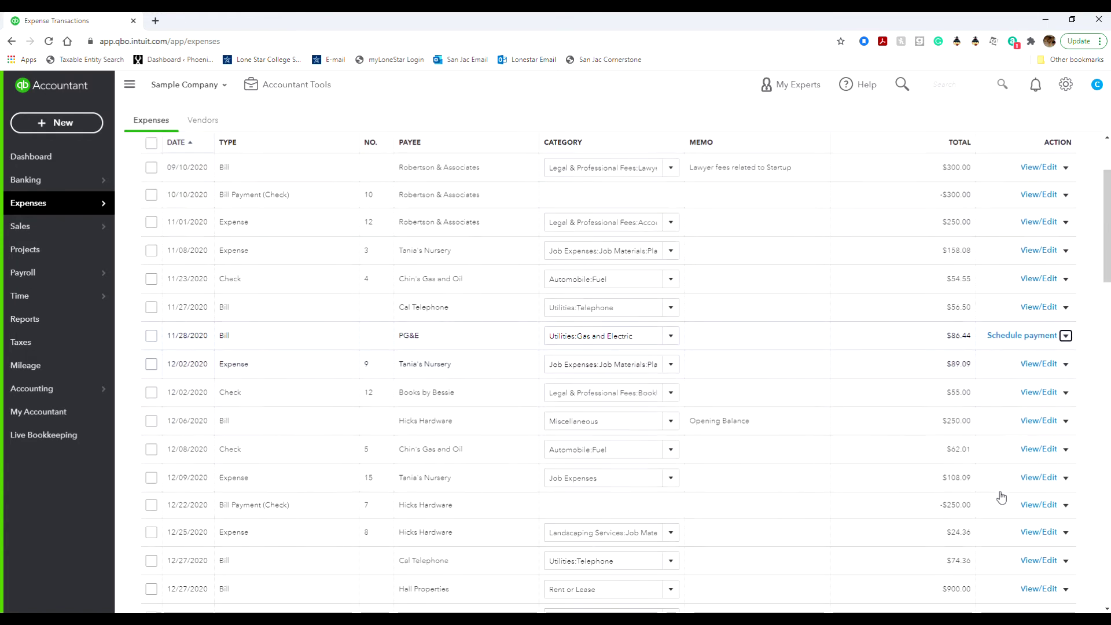
pyautogui.scroll(-7, 1000, 496)
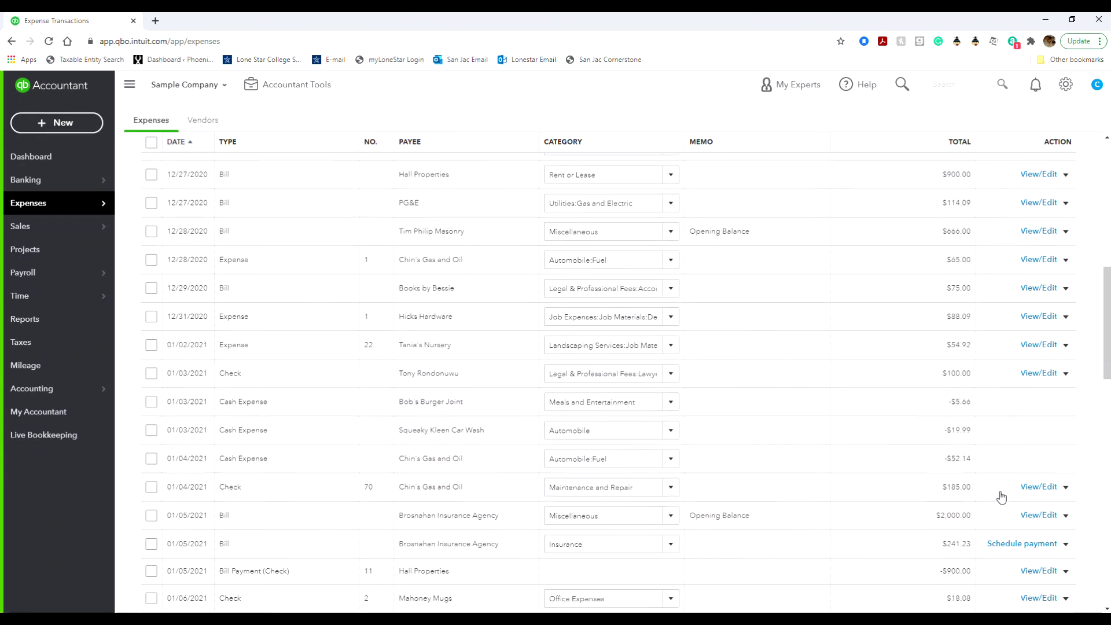
pyautogui.scroll(-5, 1000, 496)
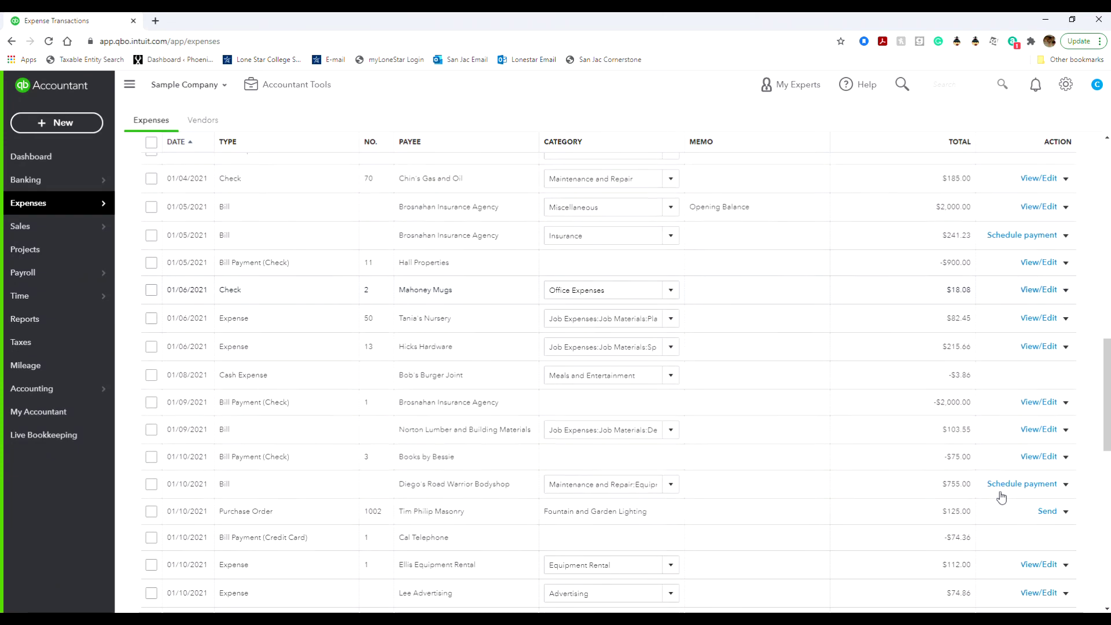
pyautogui.scroll(-7, 1000, 497)
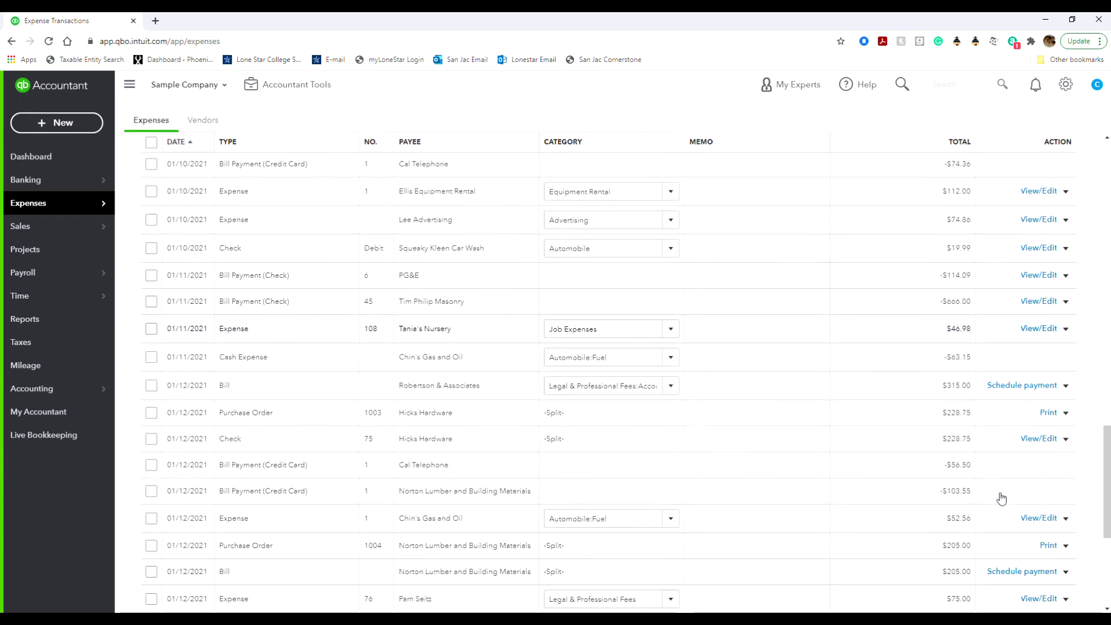
pyautogui.scroll(-4, 1001, 498)
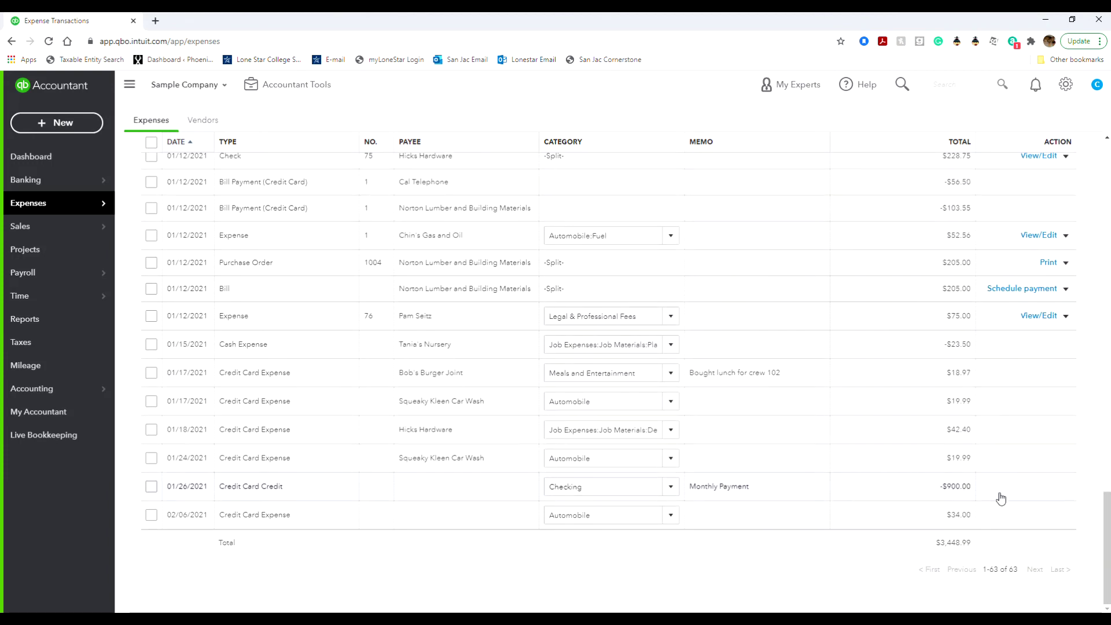
pyautogui.scroll(4, 1001, 498)
pyautogui.scroll(8, 1001, 498)
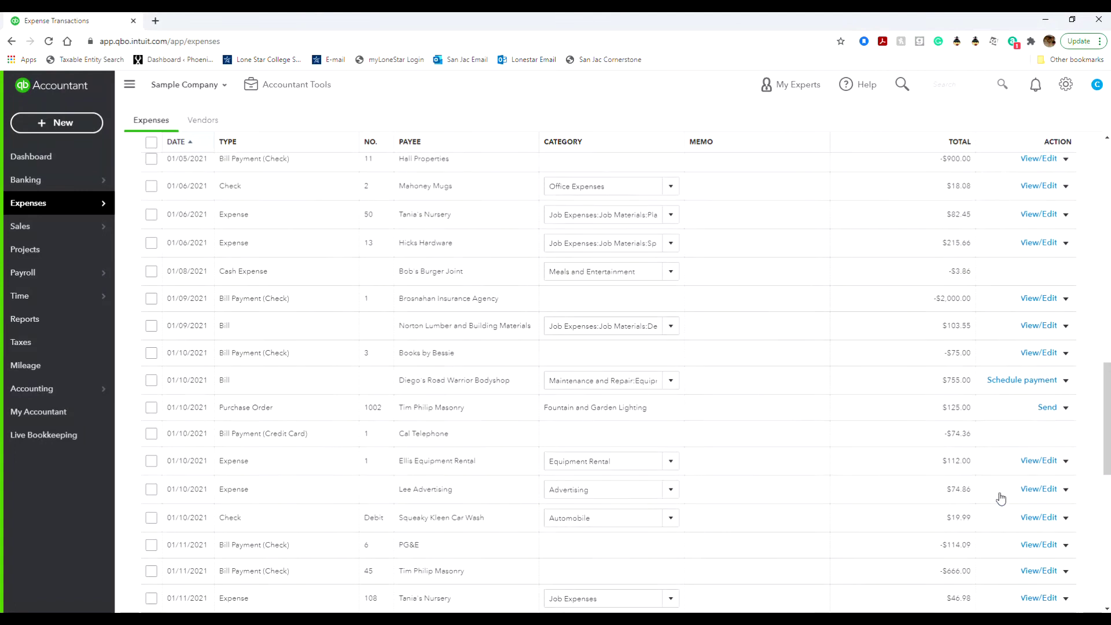
pyautogui.scroll(3, 1000, 498)
pyautogui.rightClick(999, 492)
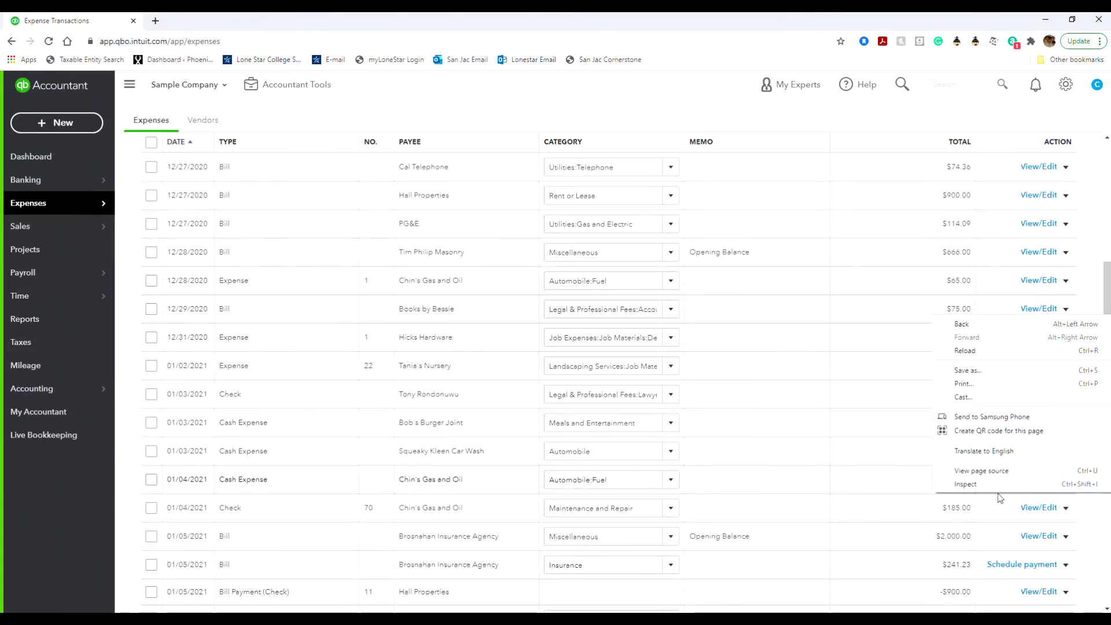
pyautogui.click(887, 415)
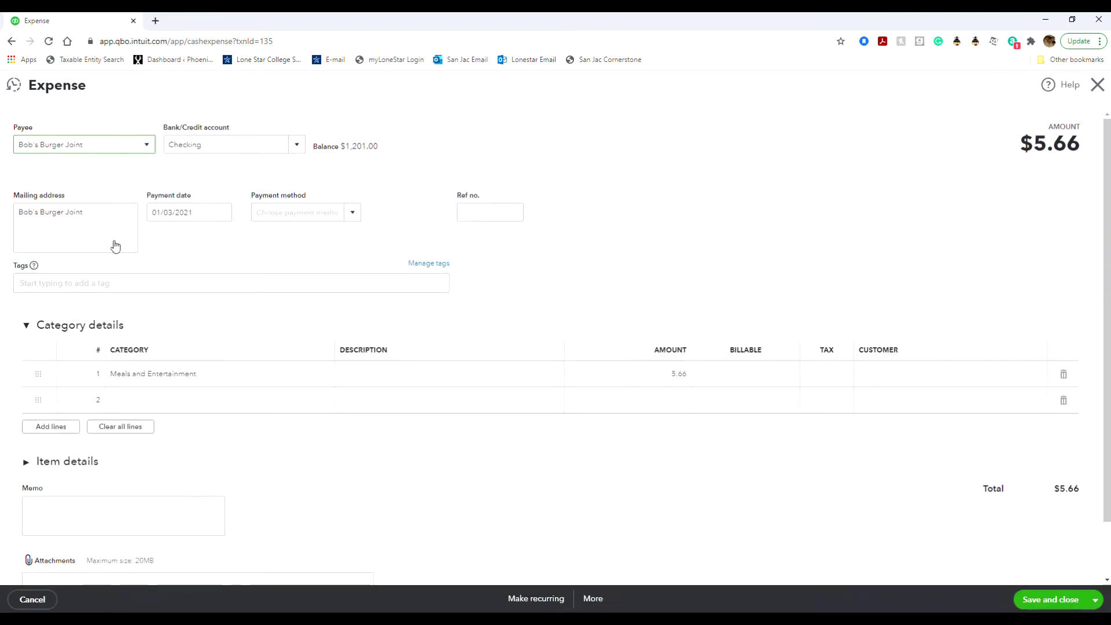
pyautogui.click(1097, 85)
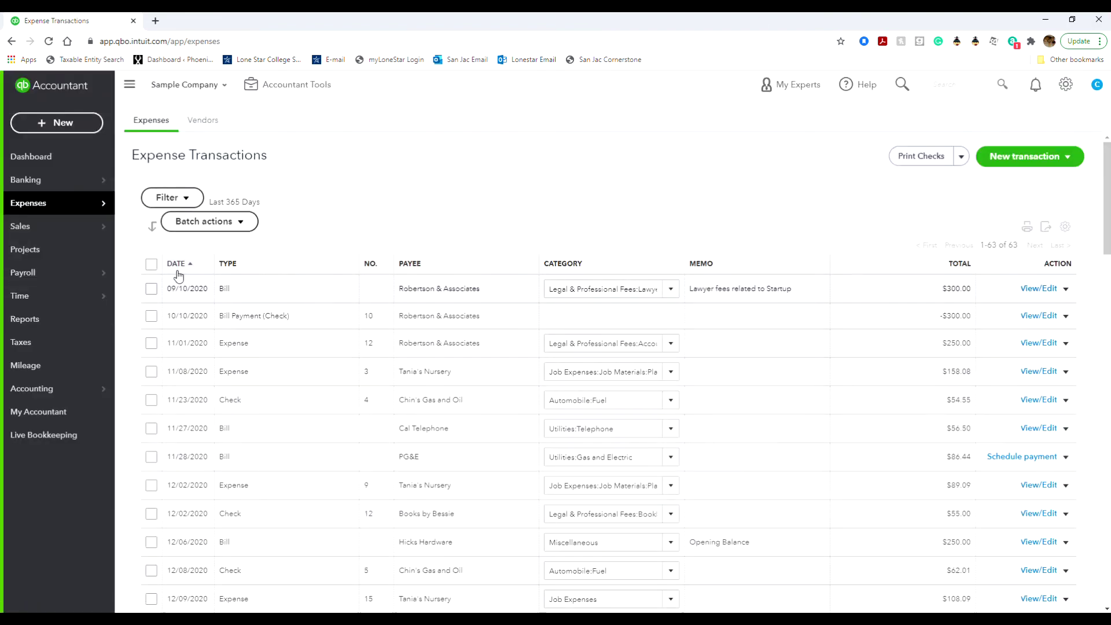
pyautogui.moveTo(49, 221)
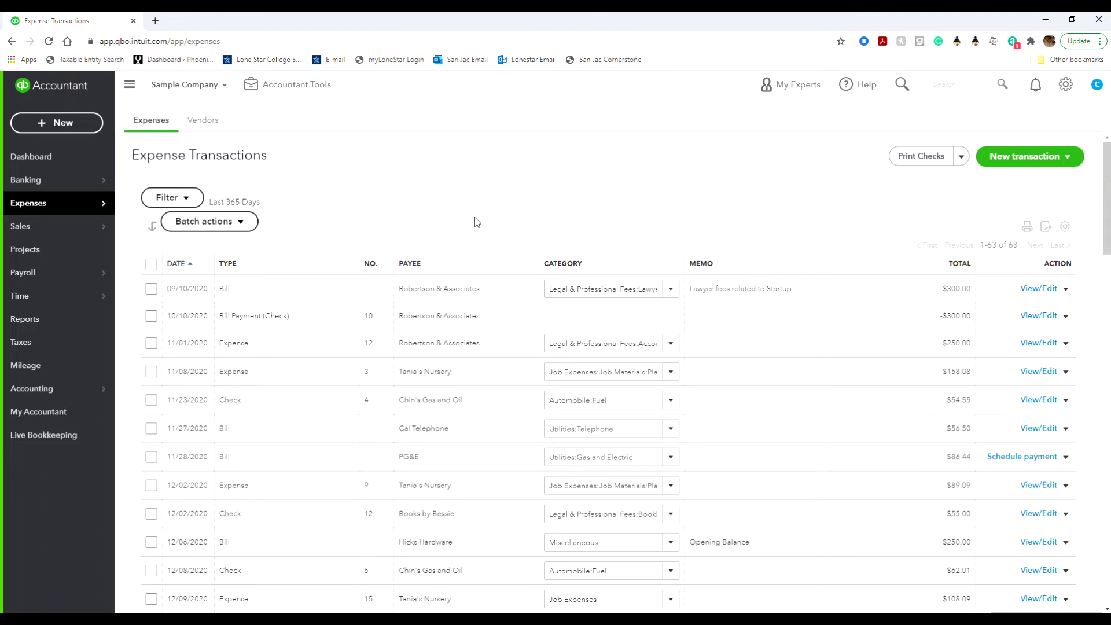
# Go to Vendors, check the Action menus for two vendors, then open Bob's Burger Joint.
pyautogui.click(219, 123)
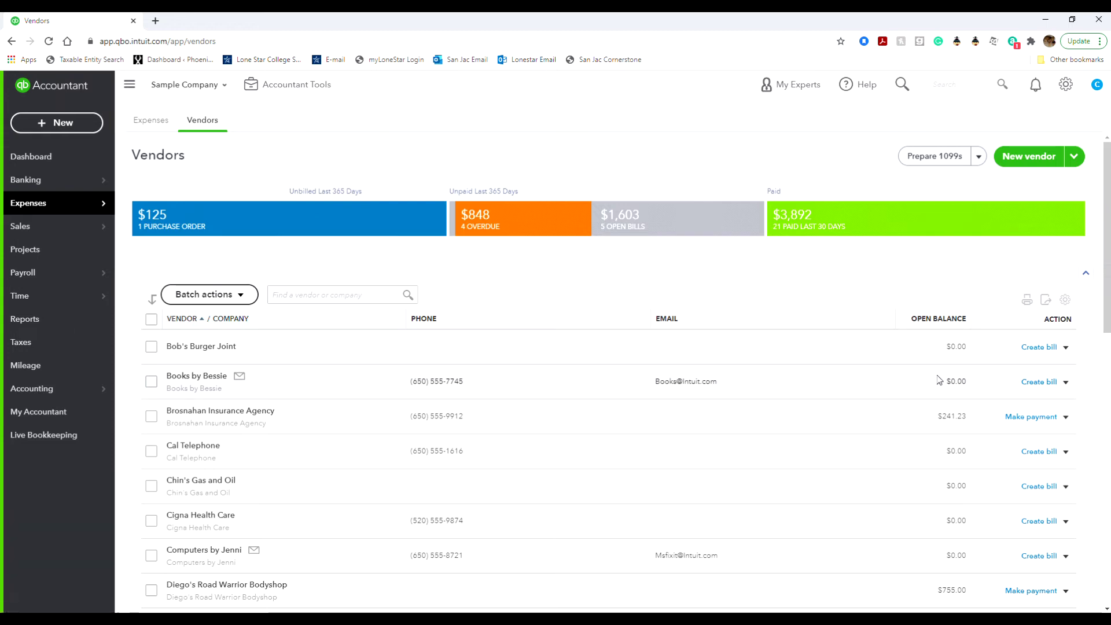
pyautogui.click(1066, 348)
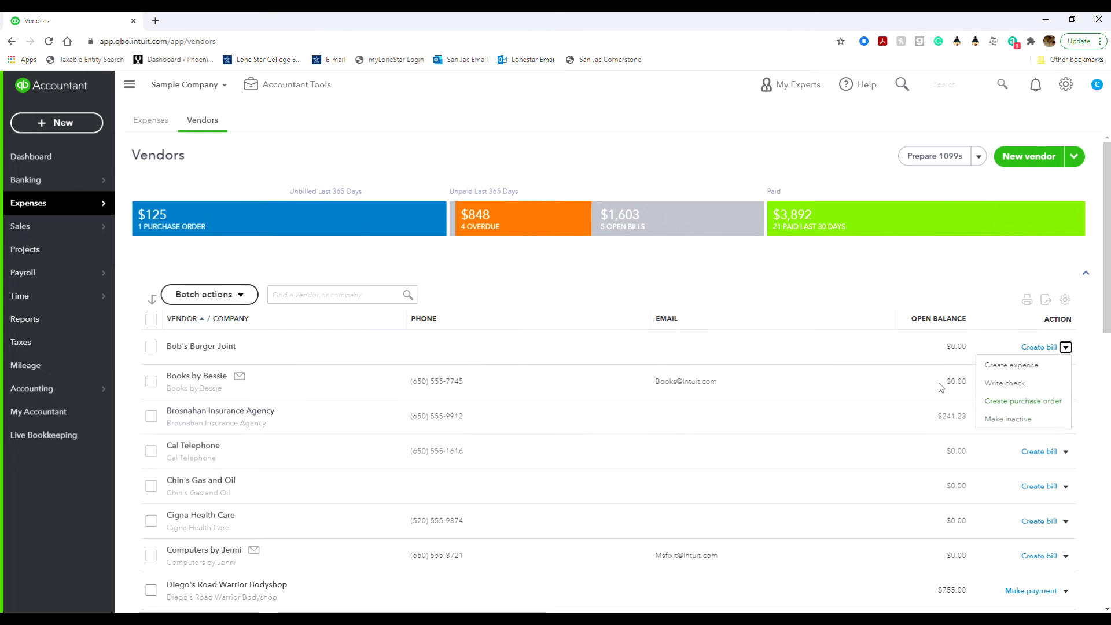
pyautogui.click(874, 307)
pyautogui.click(1065, 417)
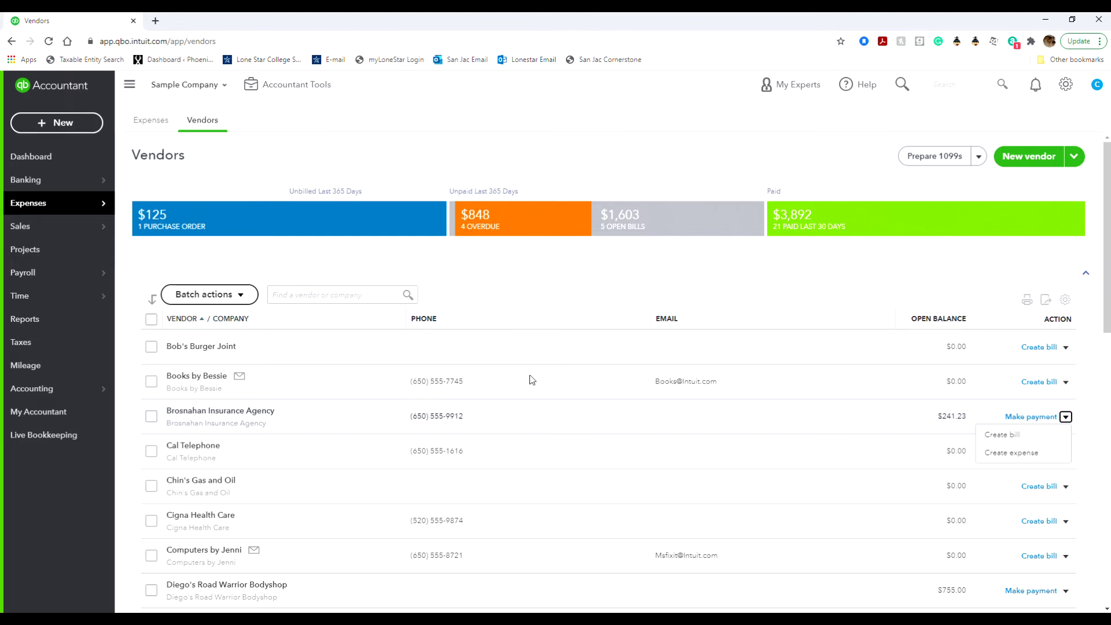
pyautogui.click(225, 349)
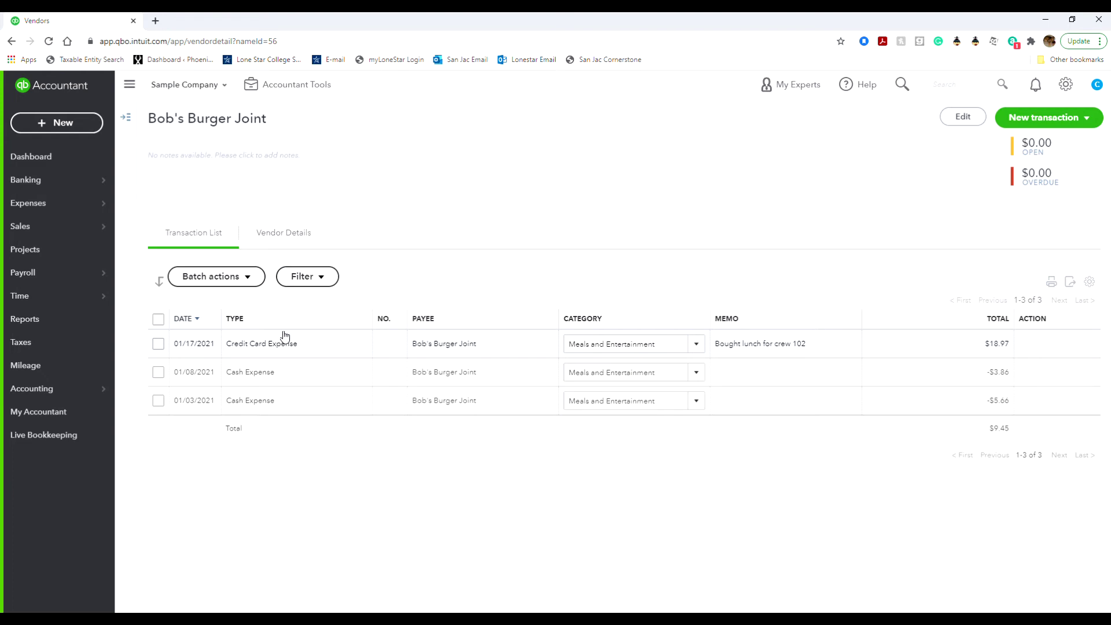
# View Bob's Burger Joint's Vendor Details and its edit dialog, then close it without saving.
pyautogui.click(294, 233)
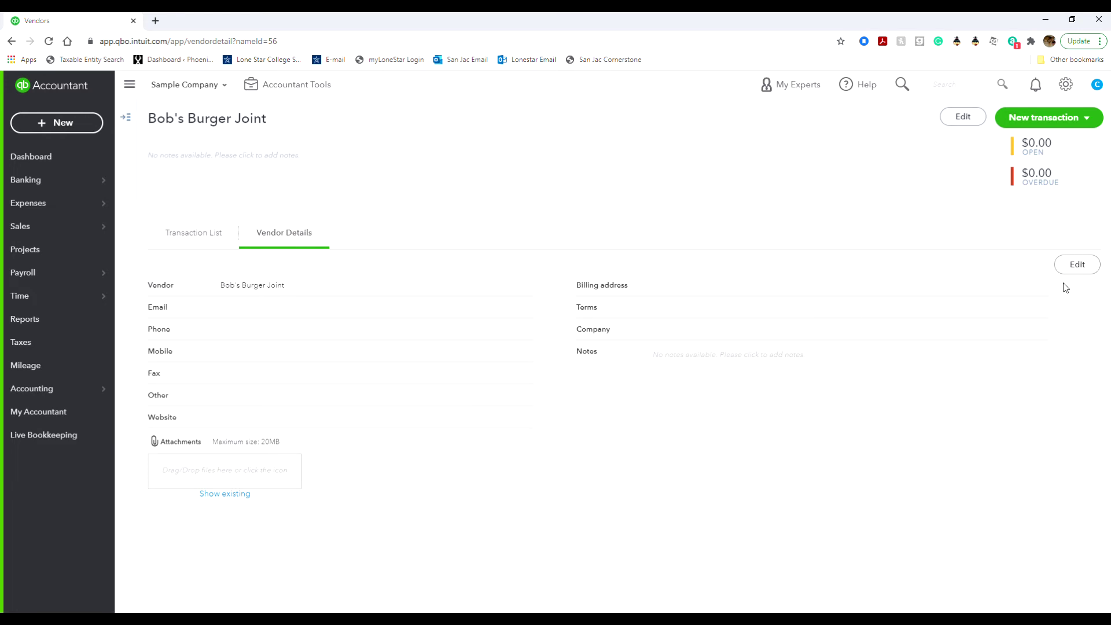
pyautogui.click(1068, 264)
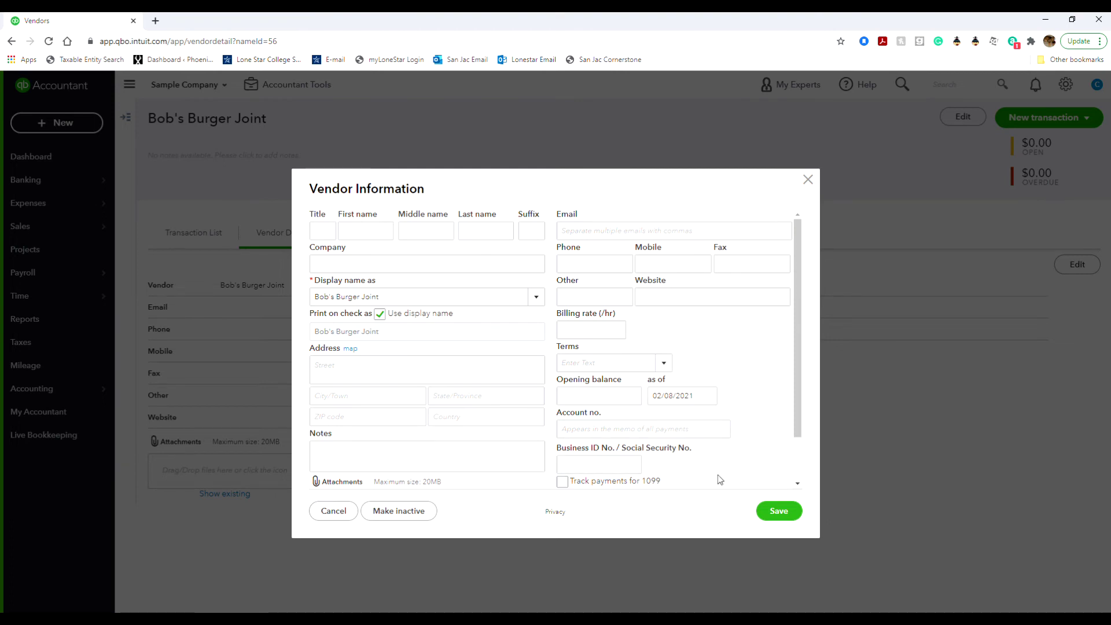
pyautogui.click(806, 180)
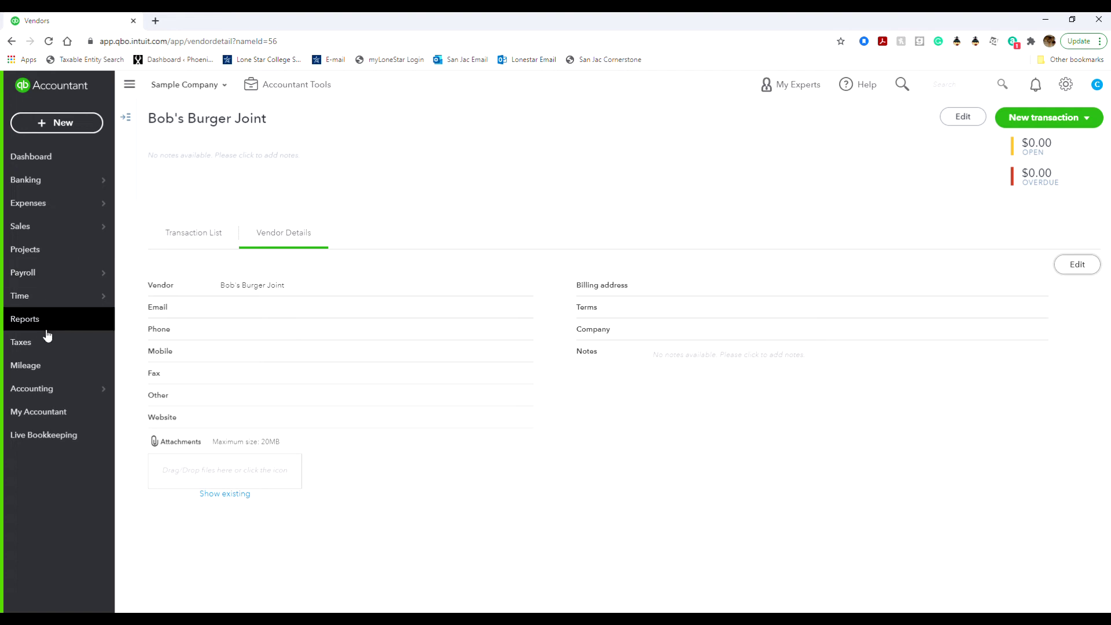
# Go to Payroll > Employees, check the first employee's actions, and start payroll setup.
pyautogui.moveTo(71, 277)
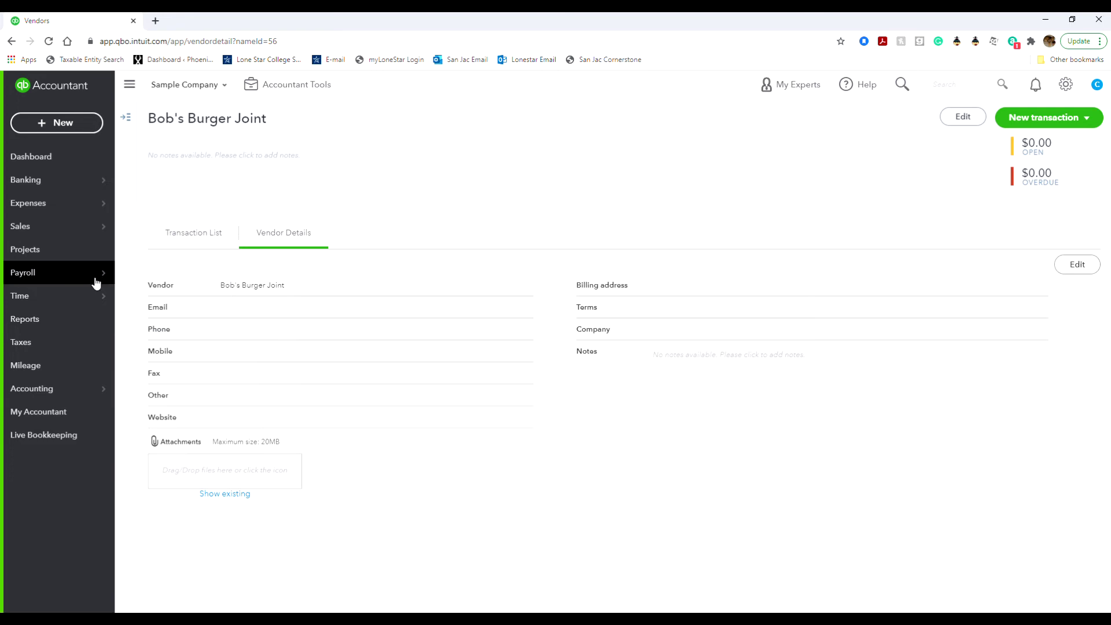
pyautogui.click(132, 272)
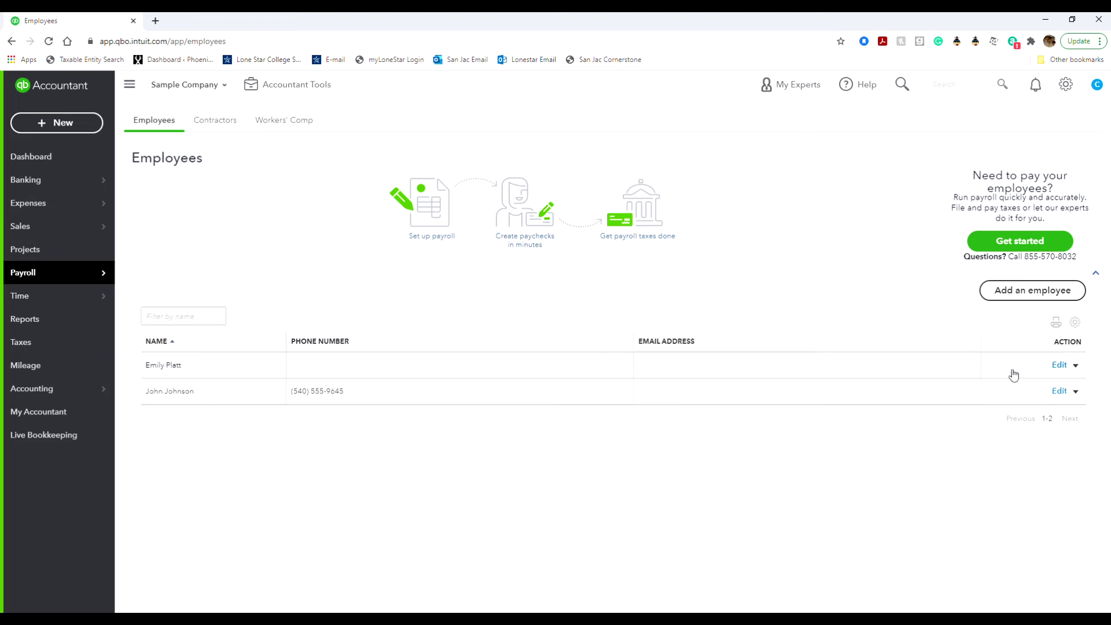
pyautogui.click(1075, 366)
pyautogui.click(1001, 244)
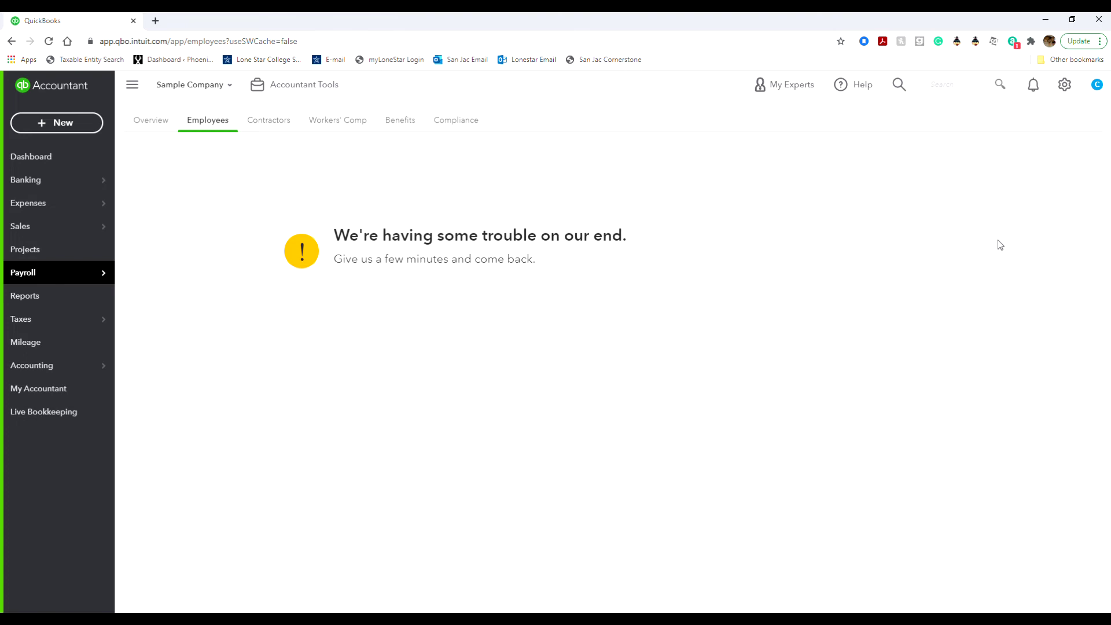
# Cycle through the payroll Employees, Overview and Contractors pages.
pyautogui.click(217, 123)
pyautogui.click(153, 127)
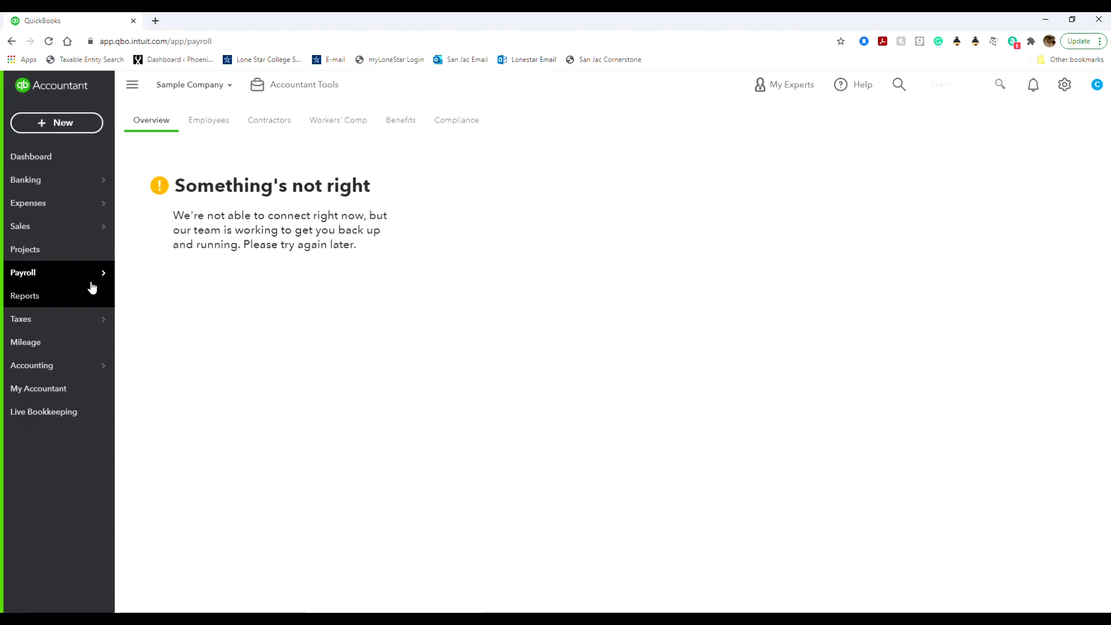
pyautogui.moveTo(78, 282)
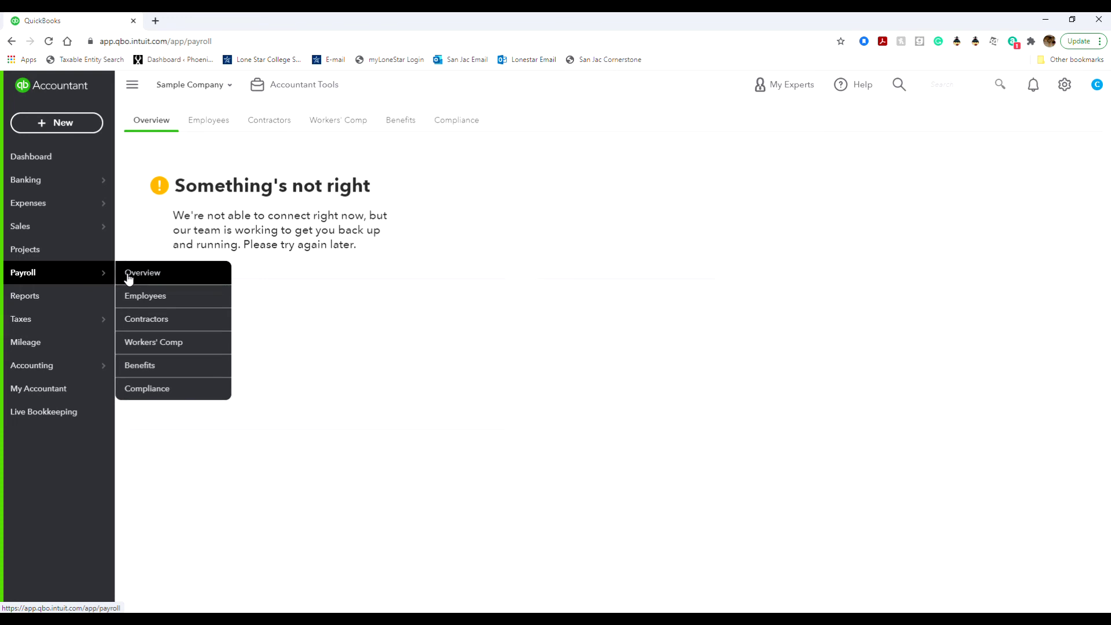
pyautogui.click(149, 307)
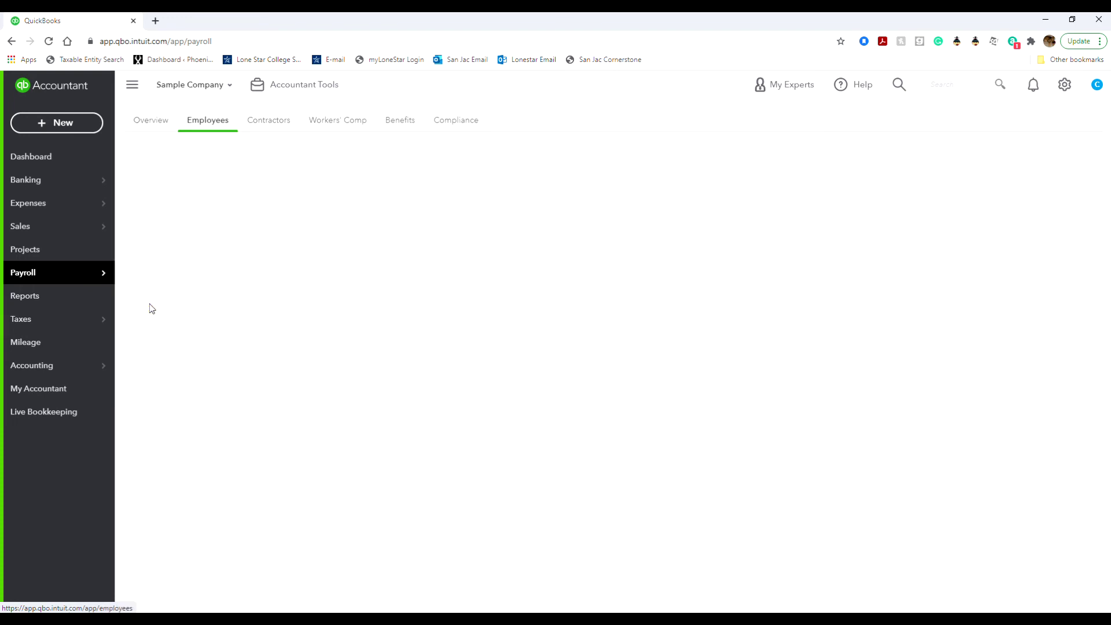
pyautogui.click(283, 126)
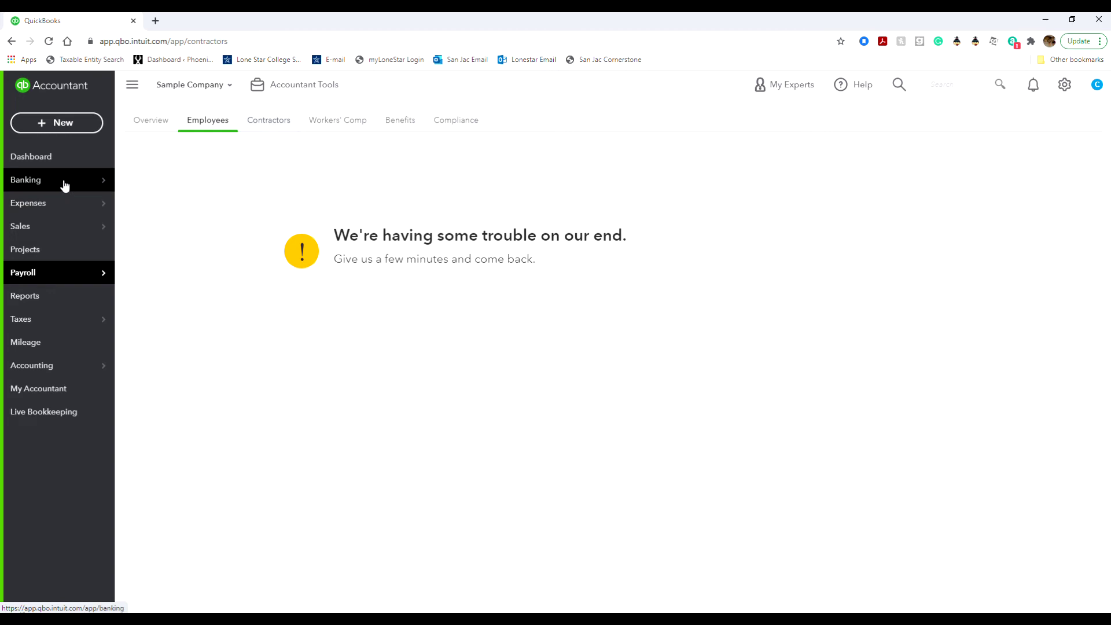
# Visit Sales > Invoices, then return to Payroll > Overview and reload it.
pyautogui.moveTo(63, 183)
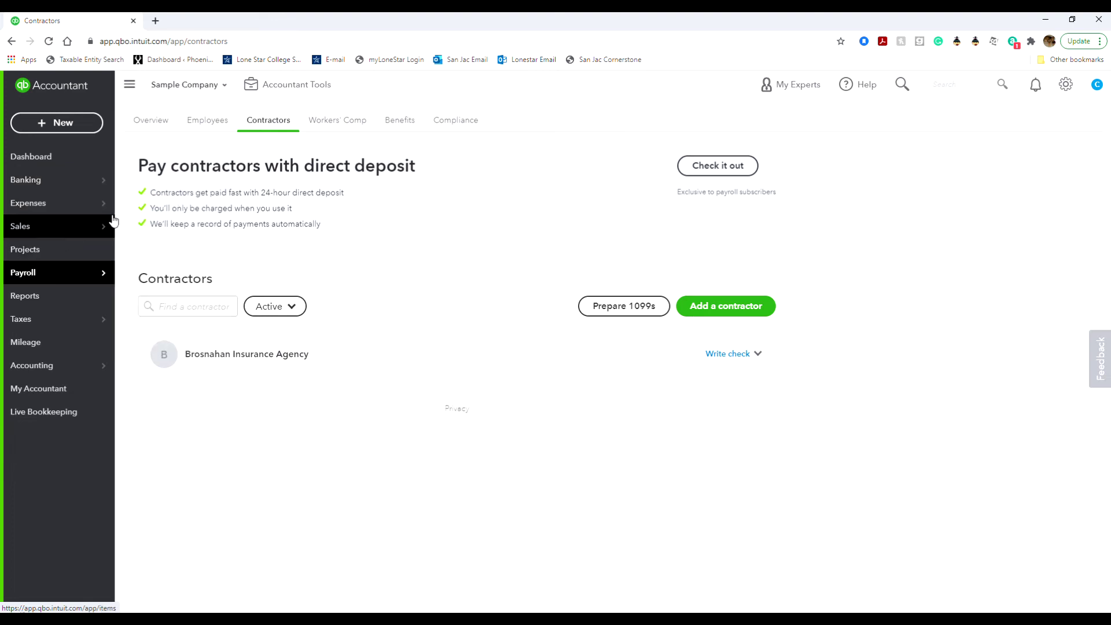
pyautogui.moveTo(120, 226)
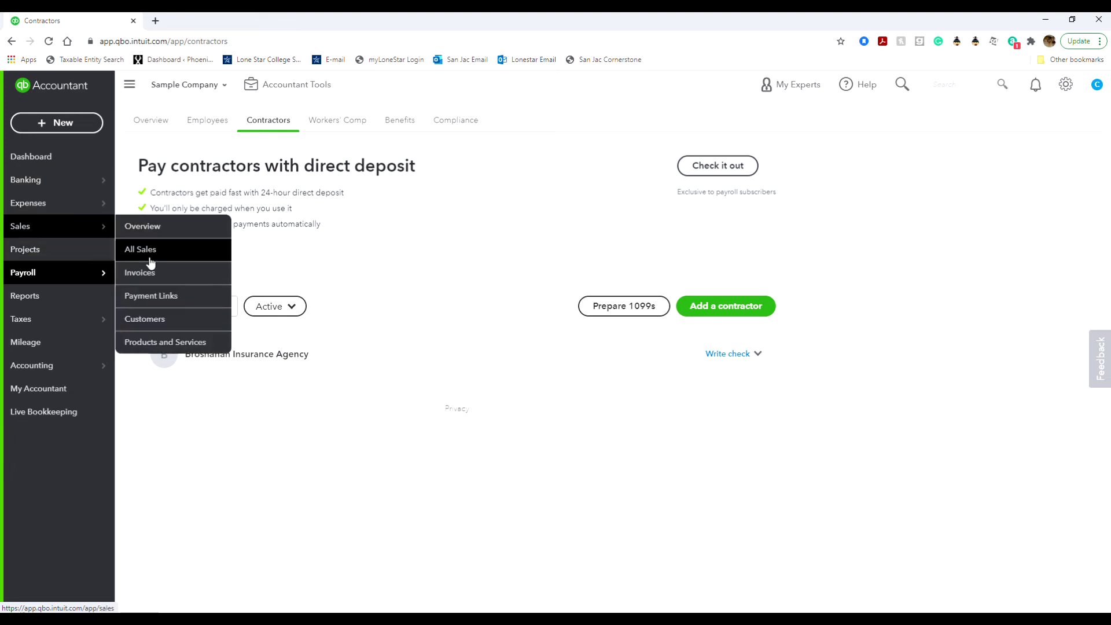
pyautogui.click(160, 272)
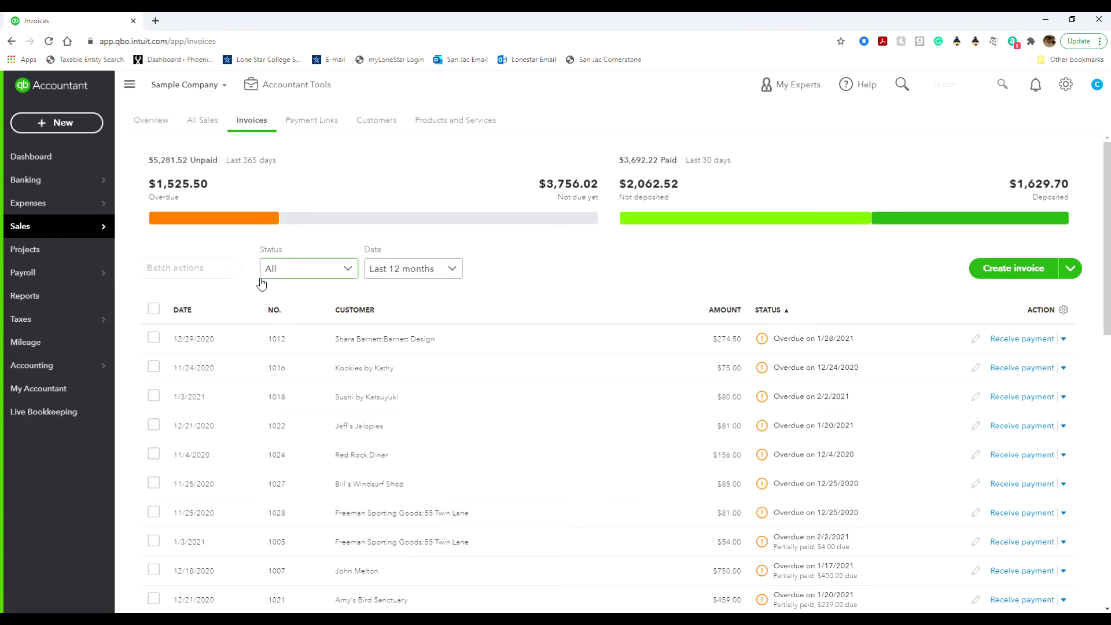
pyautogui.moveTo(98, 282)
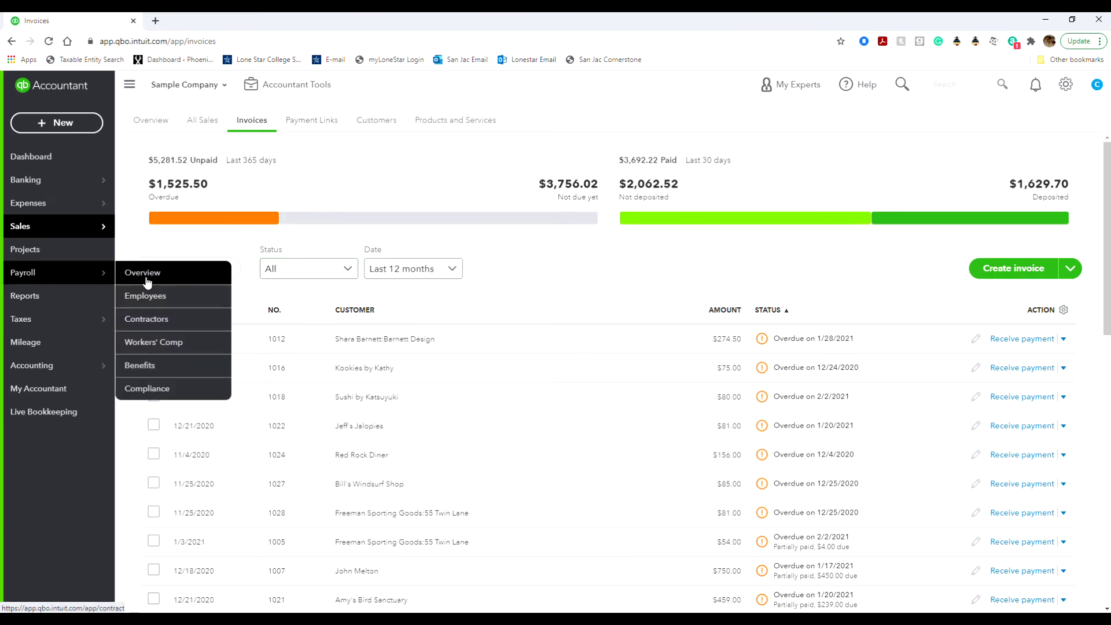
pyautogui.click(154, 280)
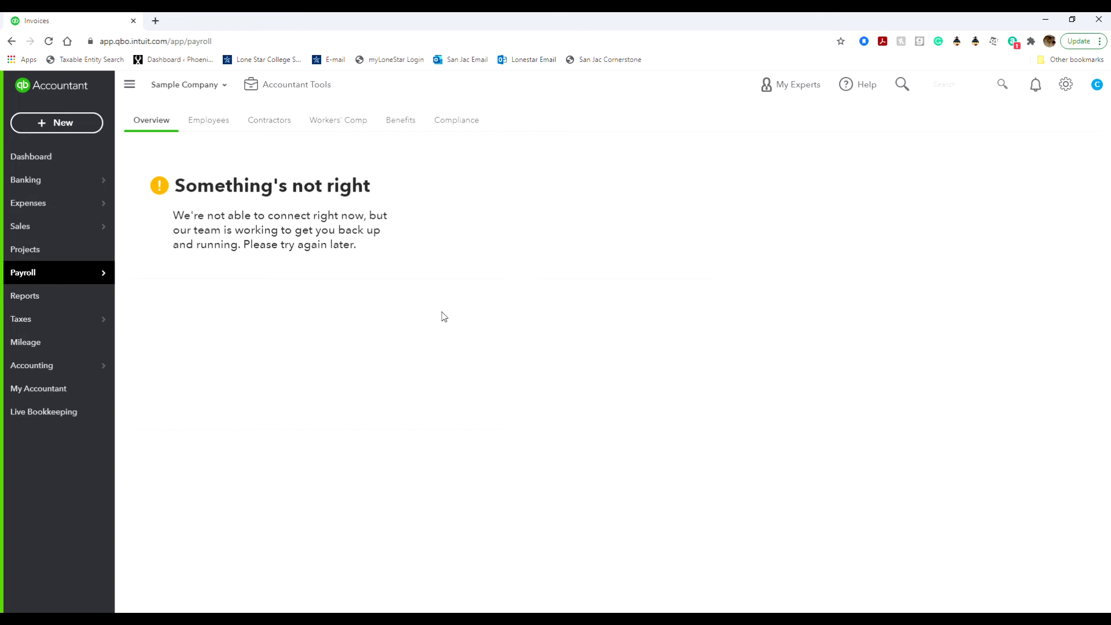
pyautogui.click(48, 41)
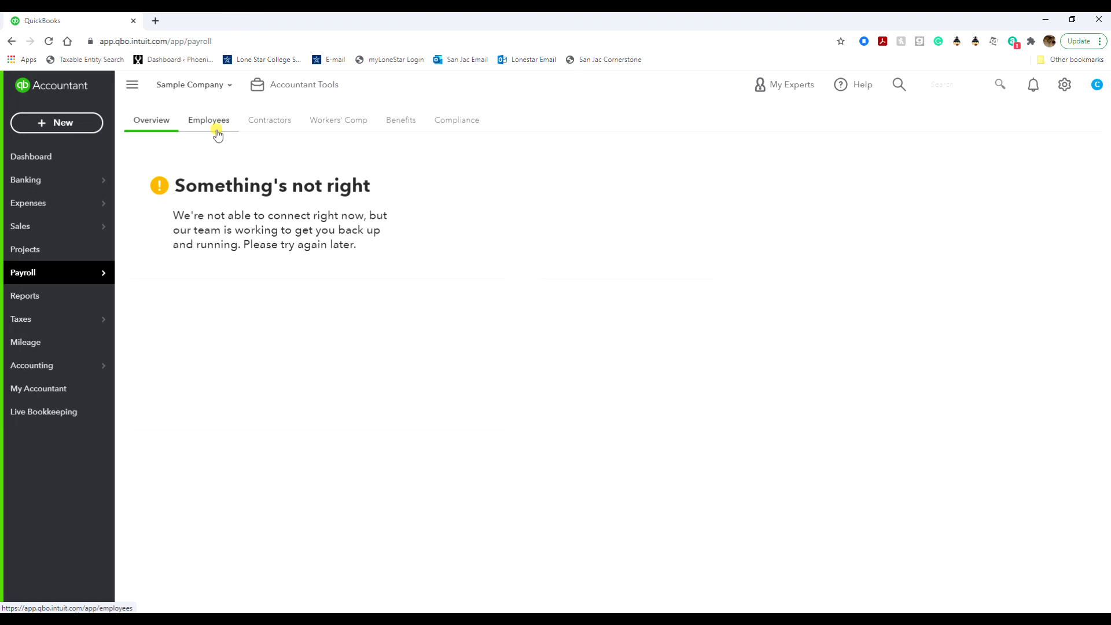
# Move from the payroll Employees page to Contractors, which lists one active contractor.
pyautogui.click(217, 134)
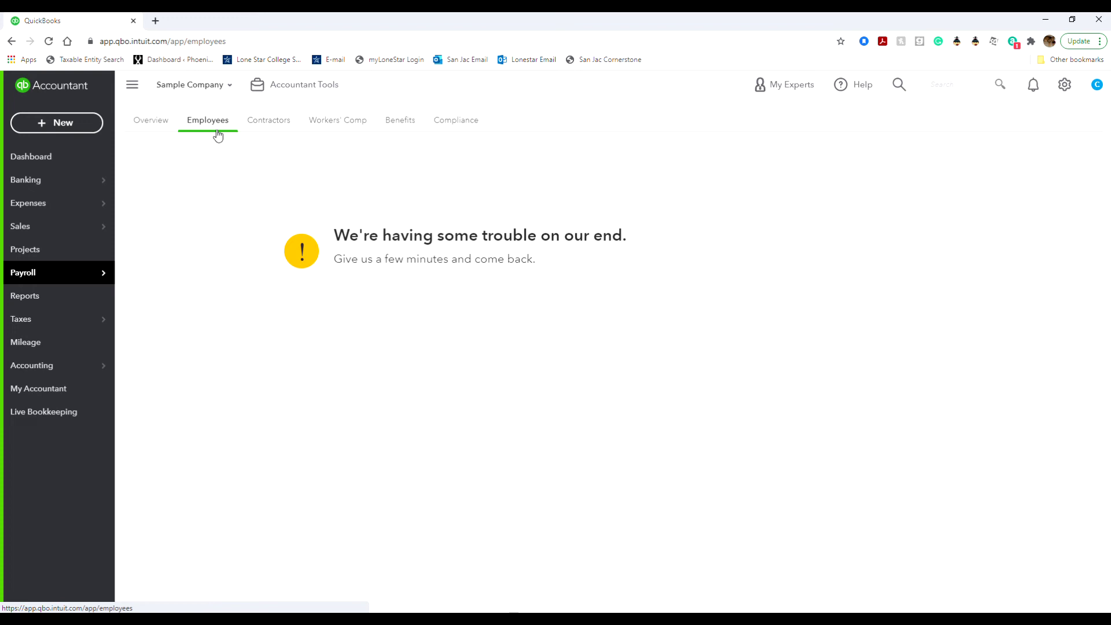
pyautogui.click(273, 122)
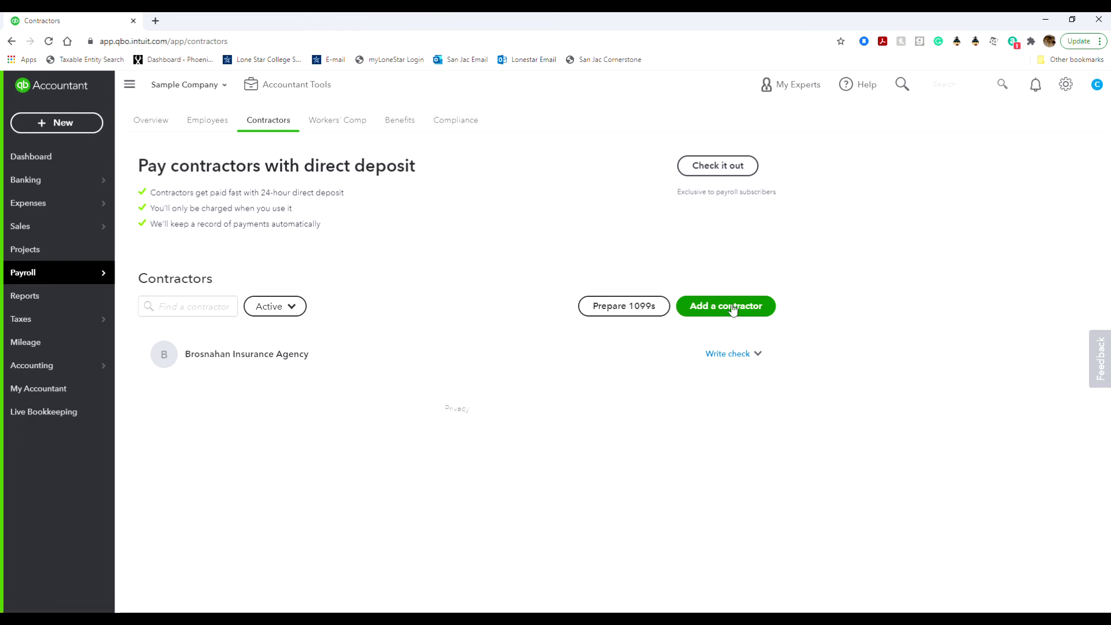
pyautogui.click(757, 354)
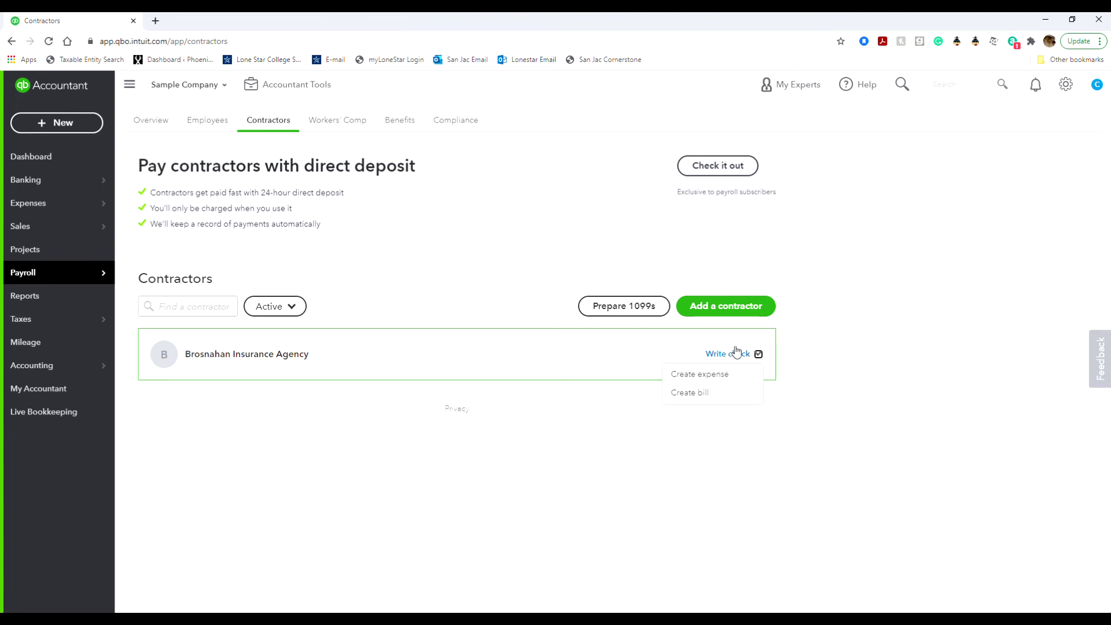
pyautogui.moveTo(49, 321)
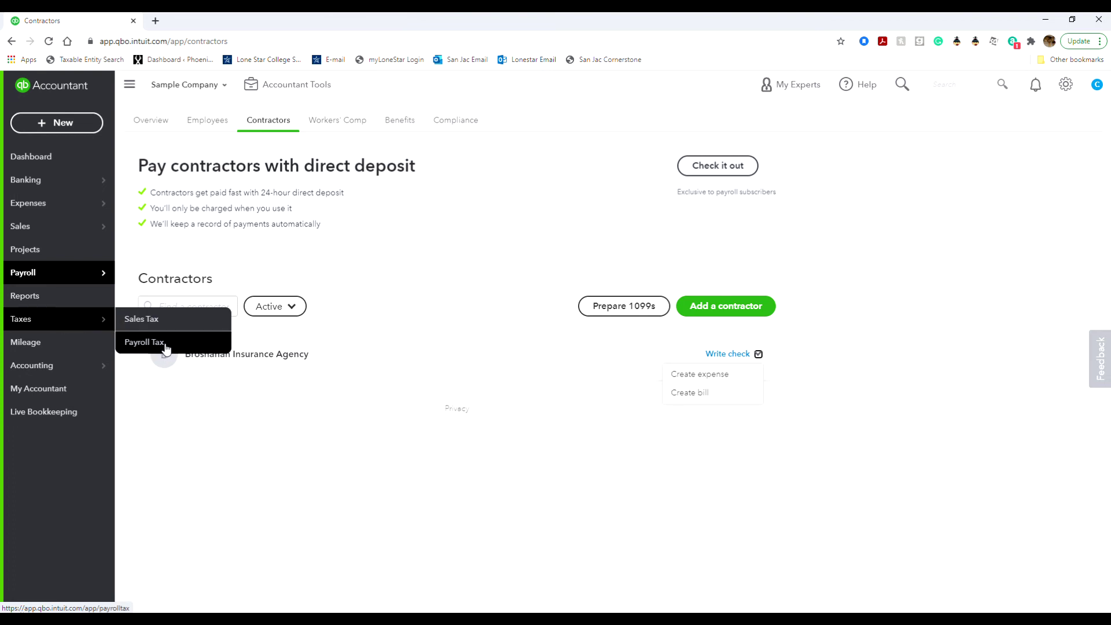
# Browse the payroll Workers' Comp, Benefits (health insurance, 401(k)) and Compliance pages.
pyautogui.click(343, 122)
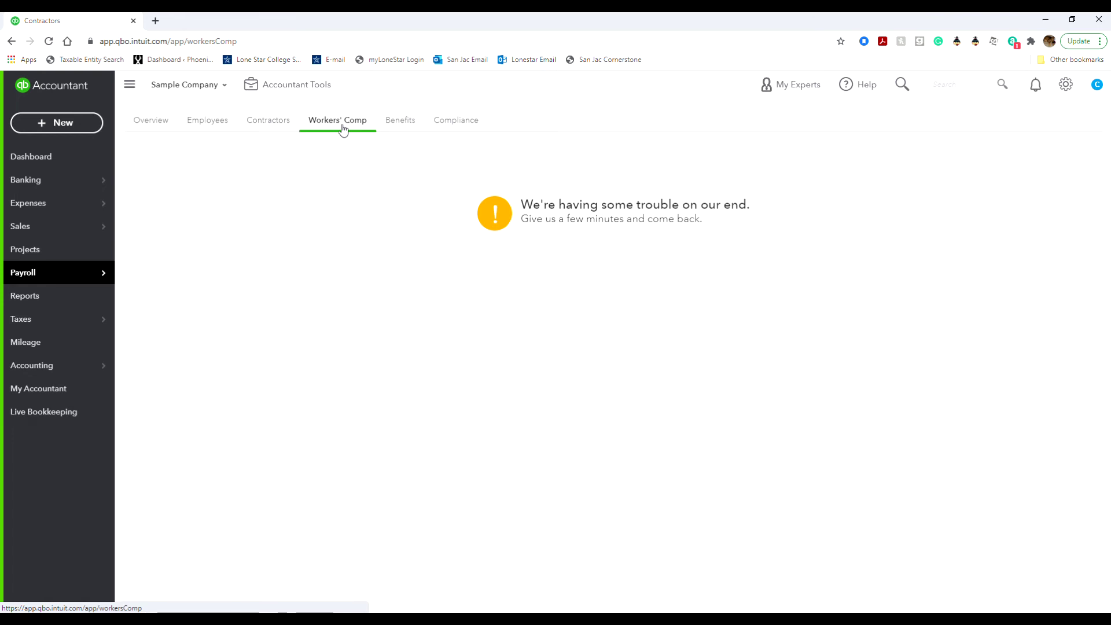
pyautogui.click(408, 123)
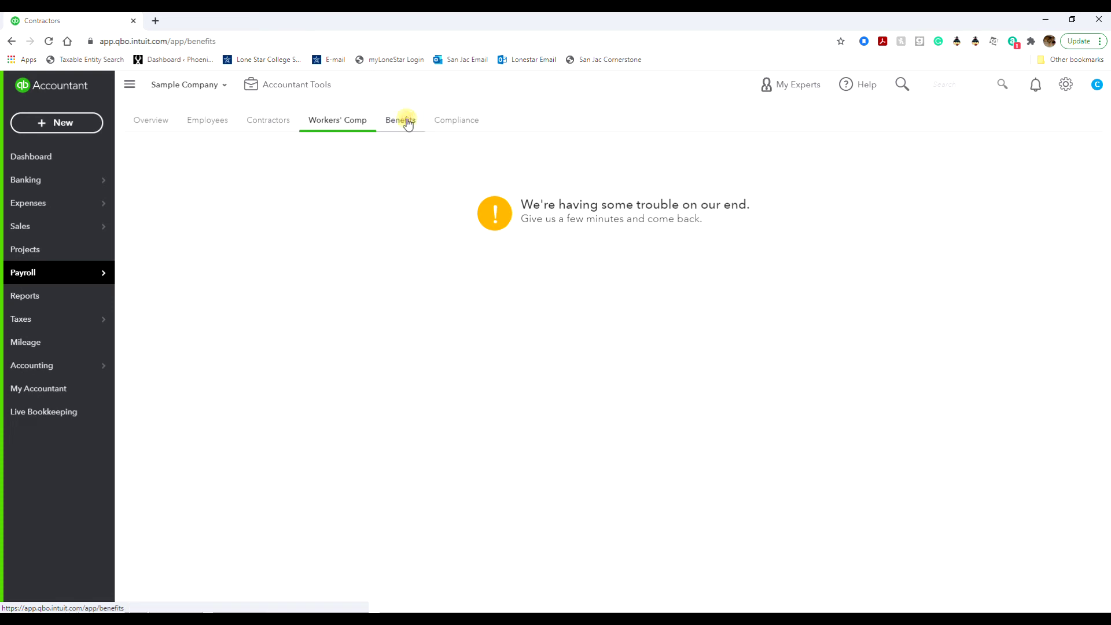
pyautogui.click(456, 121)
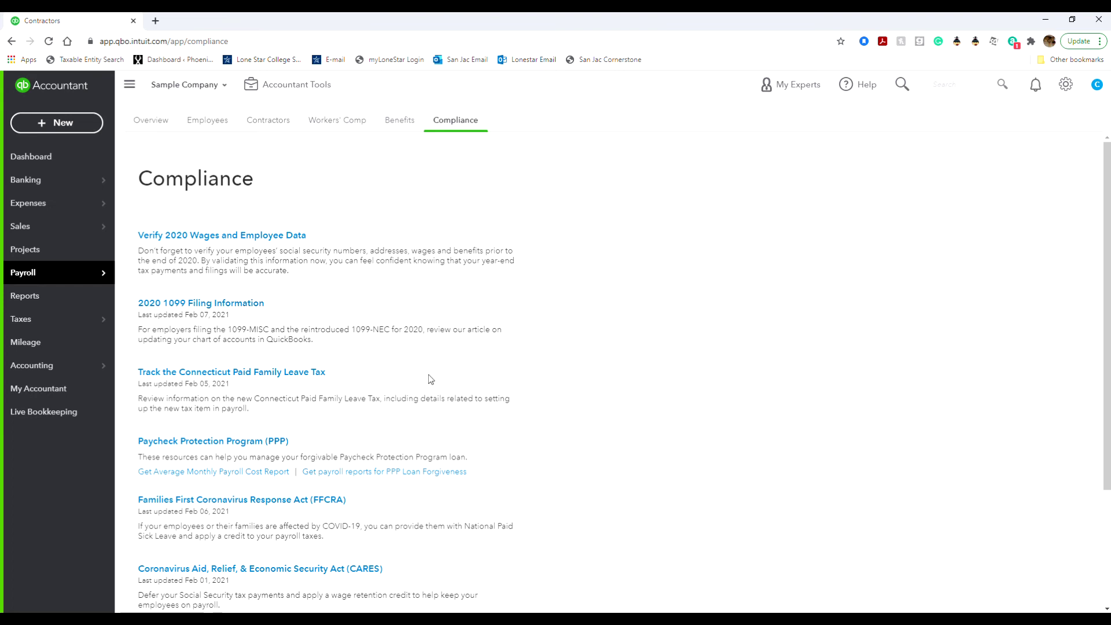
# Scroll through the Compliance resources, from 2020 1099 filing down to CARES Act and PPP guidance.
pyautogui.scroll(-3, 411, 415)
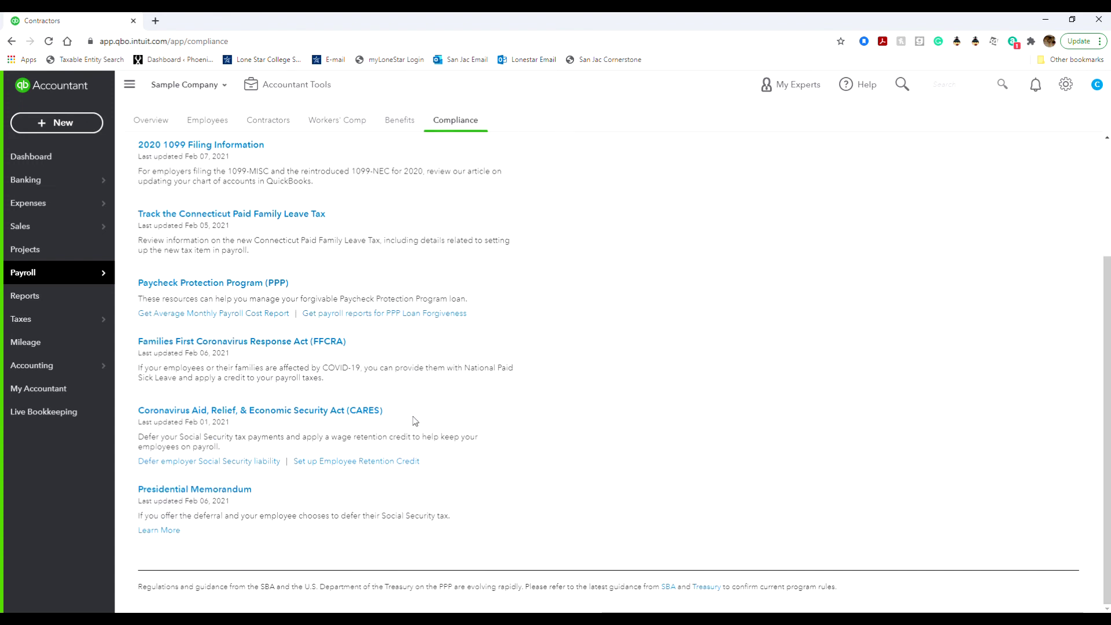
pyautogui.scroll(3, 449, 399)
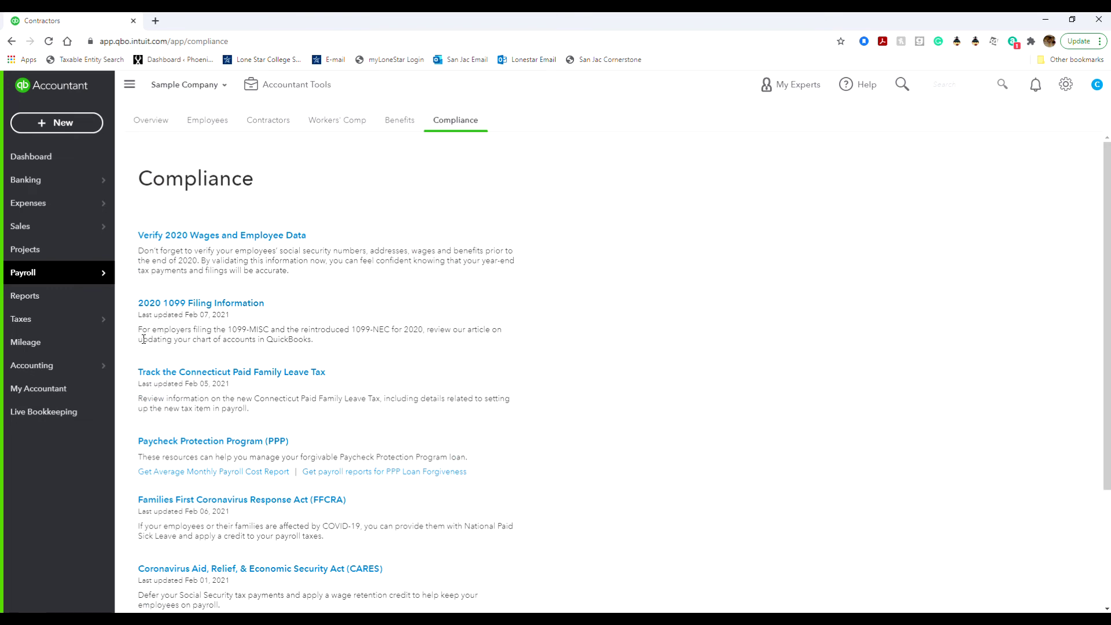
# Open Reports and scroll Standard reports down to the Payroll group with Employee Details and Payroll Summary.
pyautogui.click(51, 297)
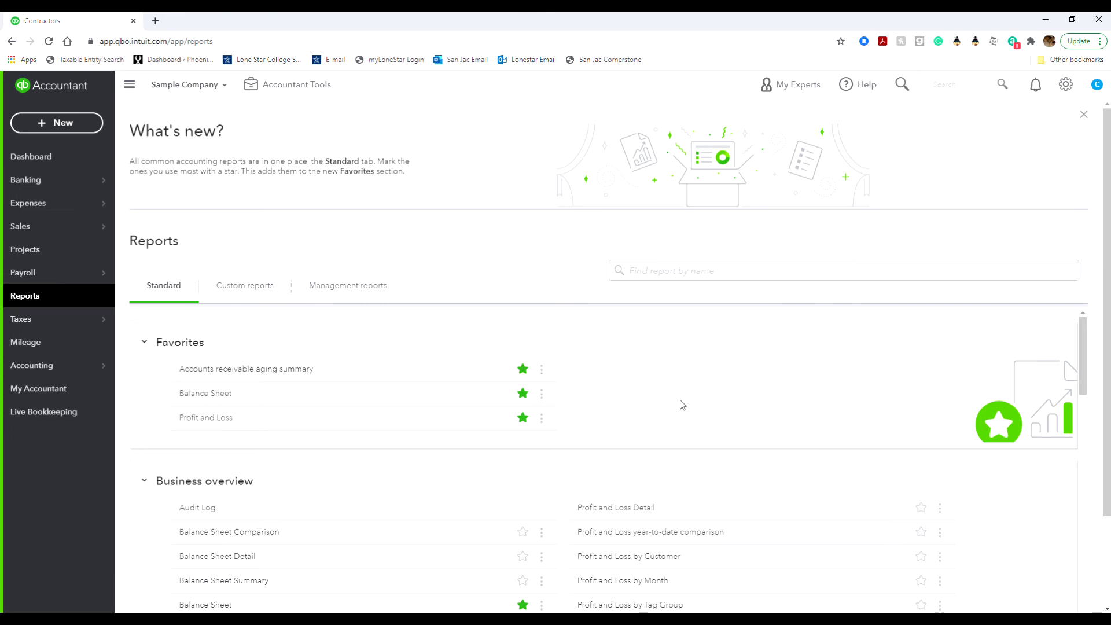
pyautogui.scroll(-8, 682, 404)
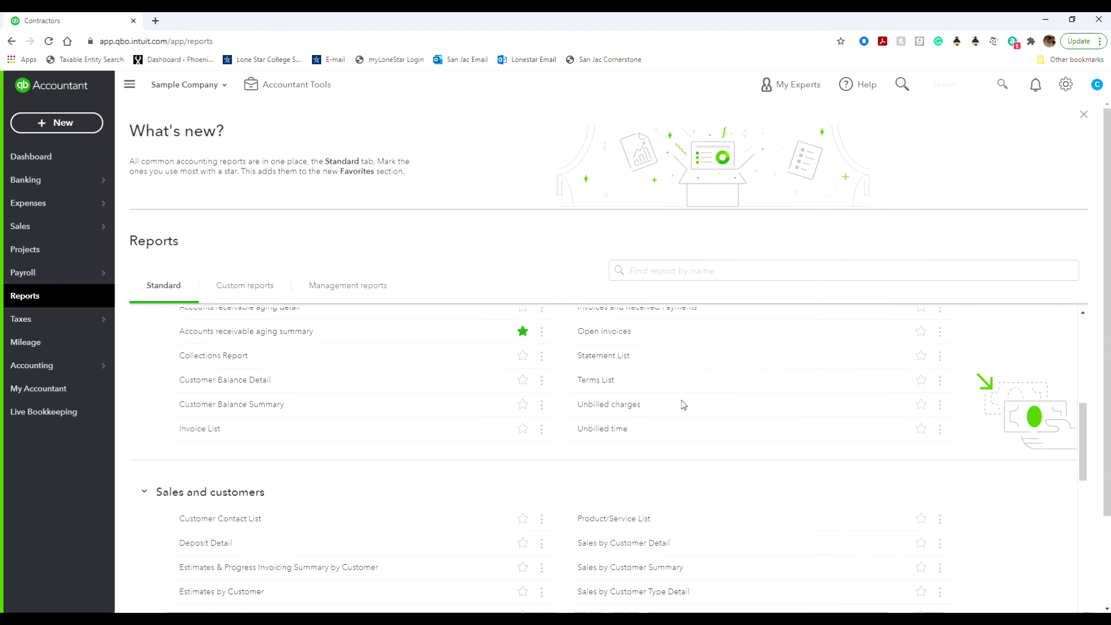
pyautogui.scroll(-1, 682, 405)
pyautogui.scroll(5, 680, 406)
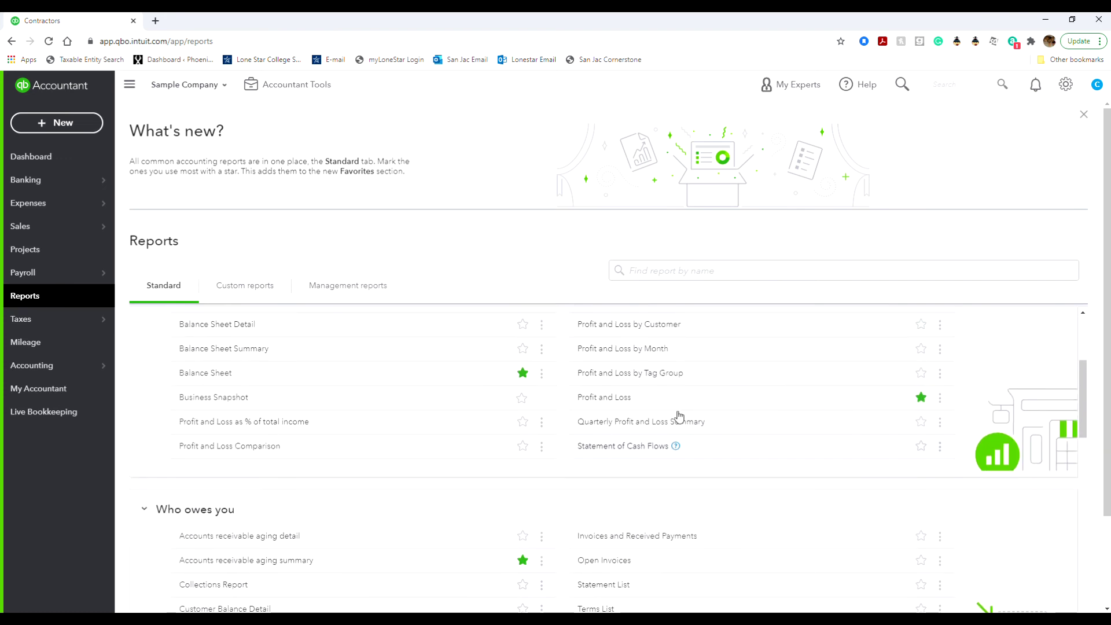
pyautogui.scroll(2, 678, 415)
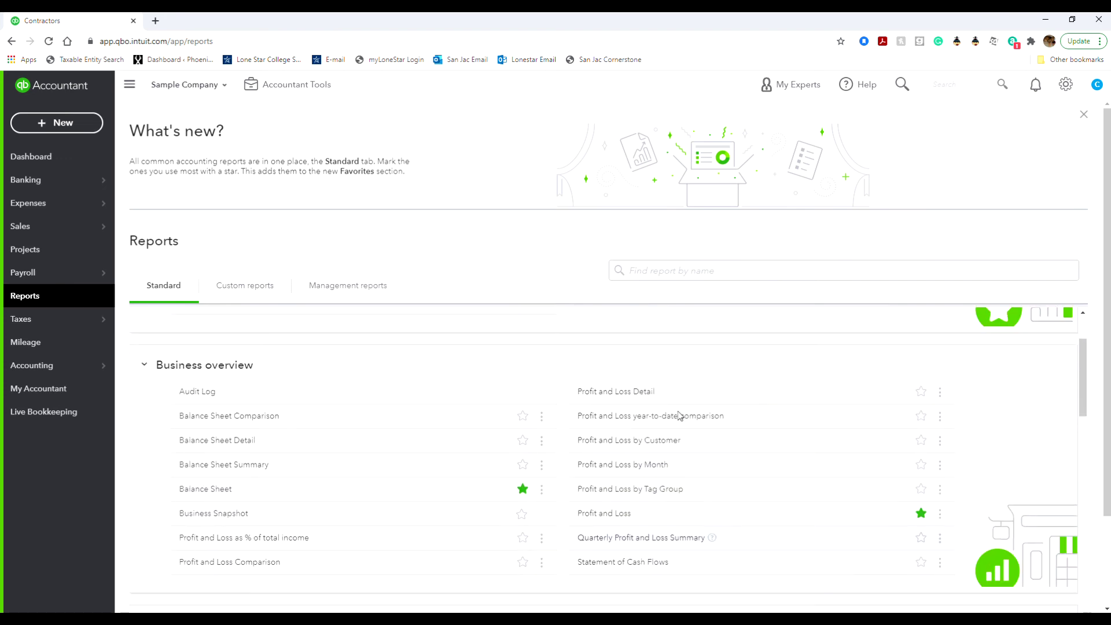
pyautogui.scroll(-6, 679, 412)
pyautogui.scroll(-10, 680, 418)
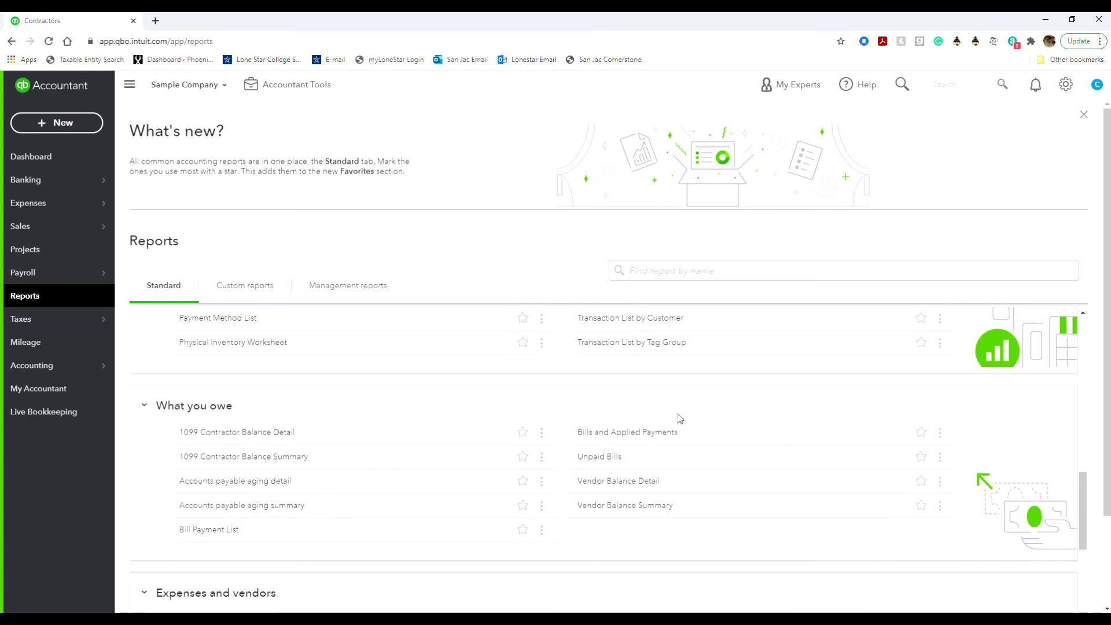
pyautogui.scroll(-6, 678, 413)
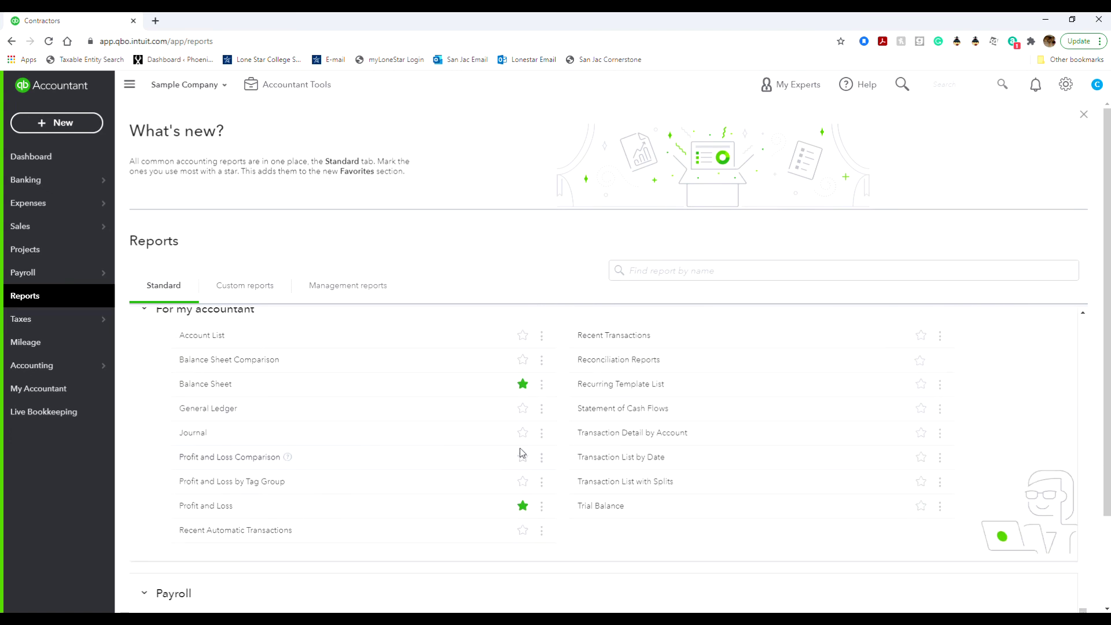
pyautogui.click(523, 433)
pyautogui.scroll(-3, 613, 544)
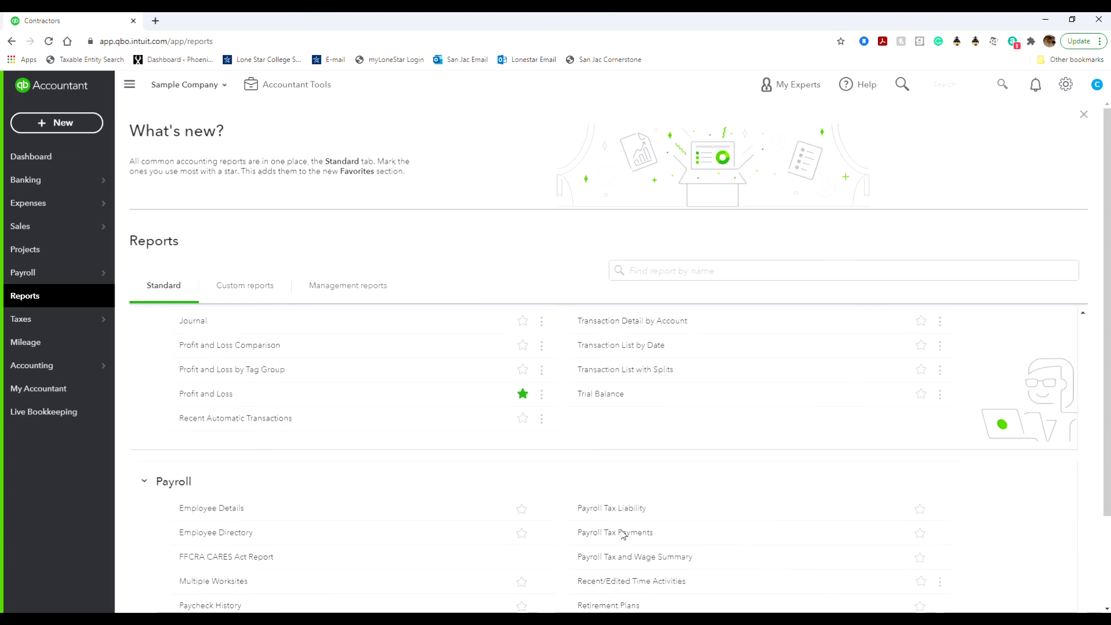
pyautogui.scroll(-2, 459, 437)
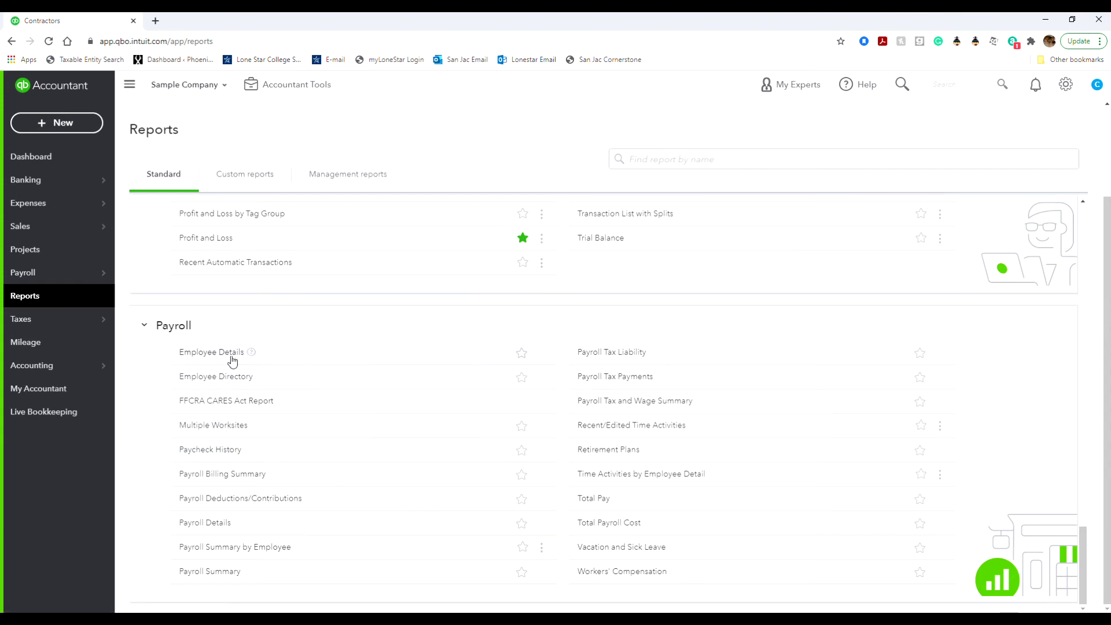
# Review the Employee Details payroll report's pay, deductions and taxes, then return to the report list.
pyautogui.click(209, 353)
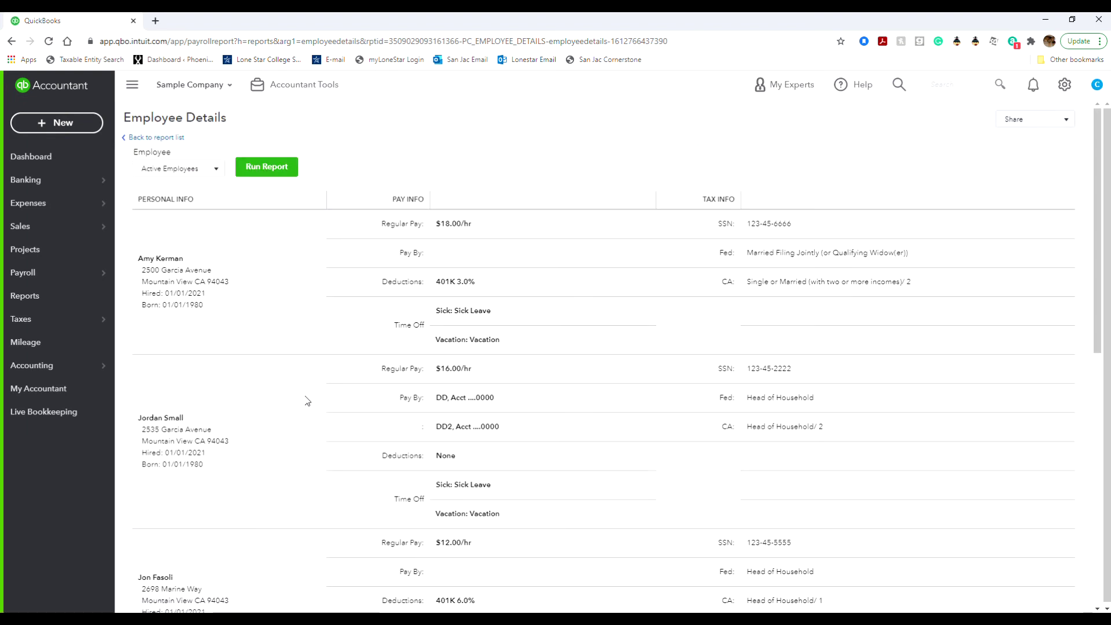
pyautogui.scroll(-8, 307, 401)
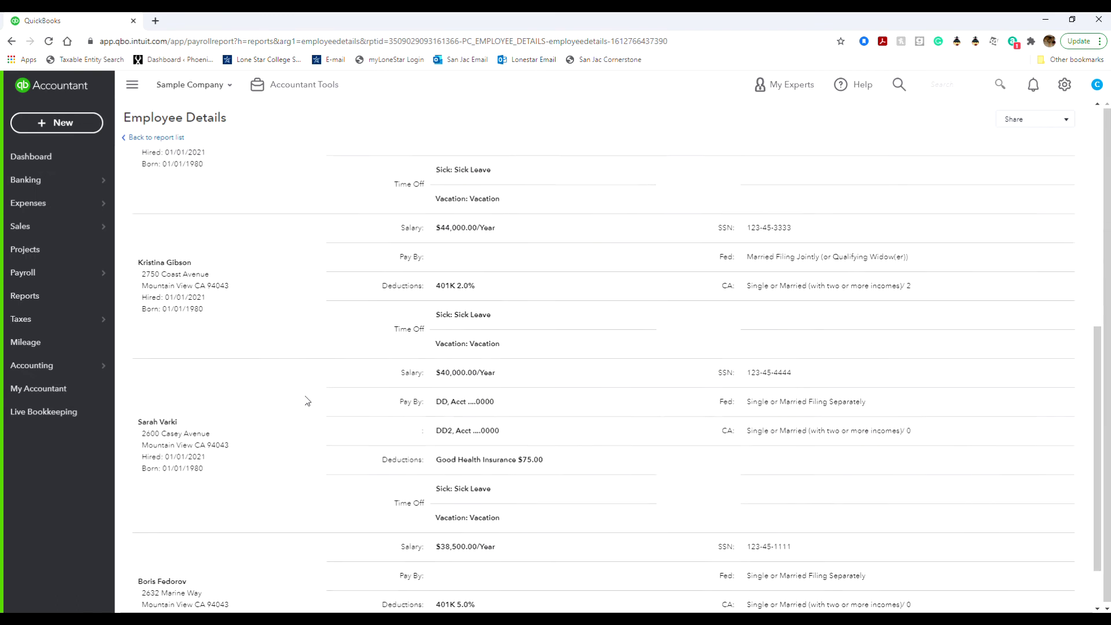
pyautogui.scroll(-2, 307, 401)
pyautogui.scroll(6, 307, 400)
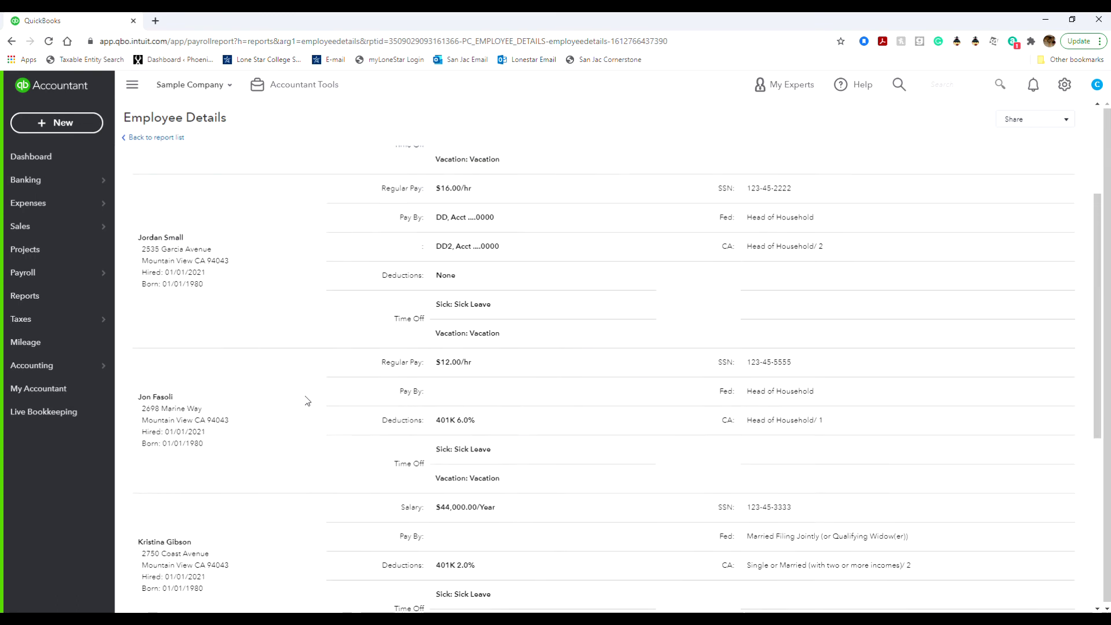
pyautogui.scroll(-6, 307, 400)
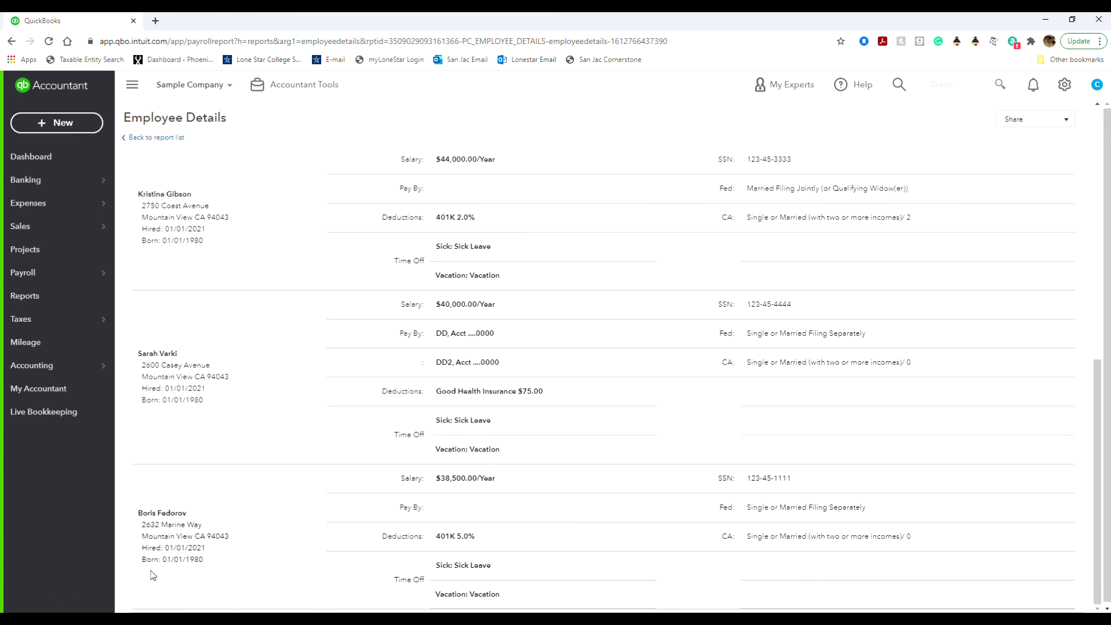
pyautogui.scroll(10, 209, 529)
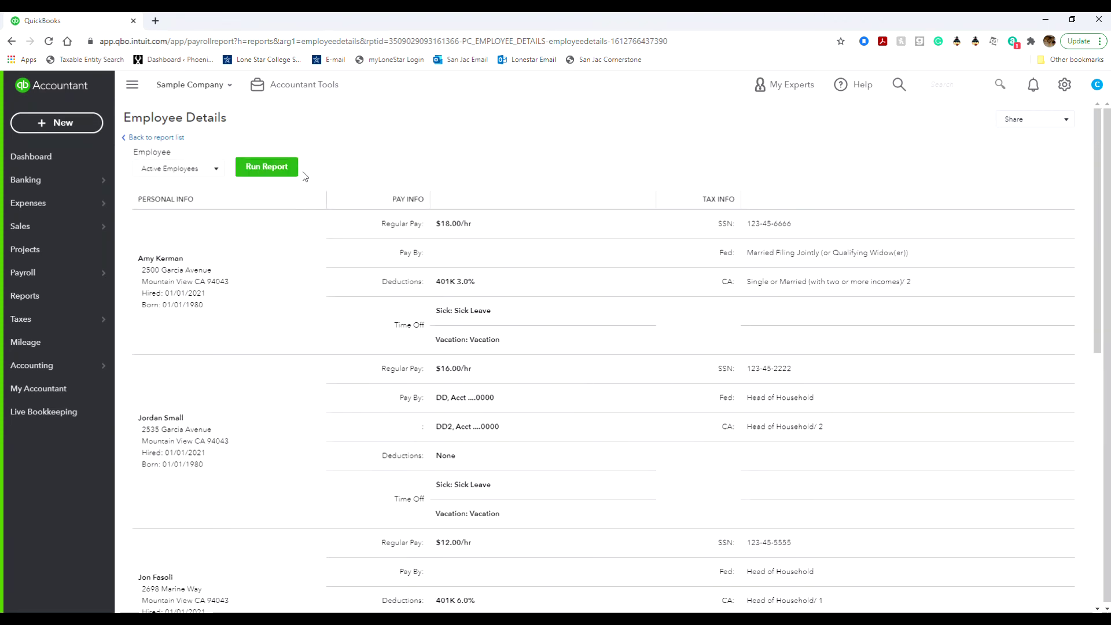
pyautogui.click(153, 139)
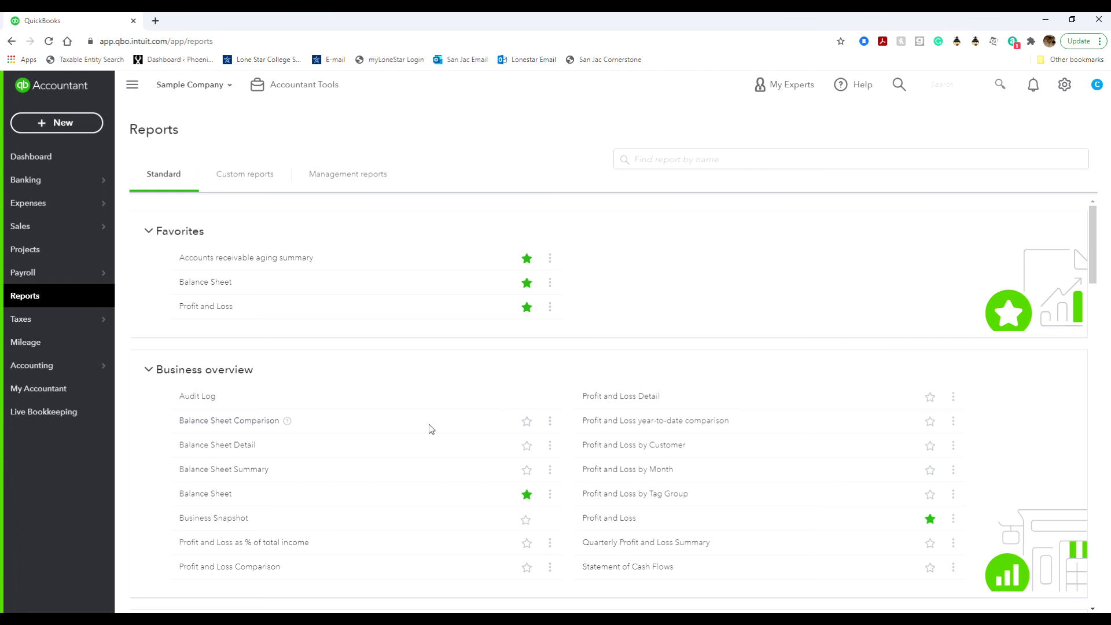
# Scroll the Standard reports showing favorites Balance Sheet, Profit and Loss and A/R aging summary.
pyautogui.scroll(-6, 428, 428)
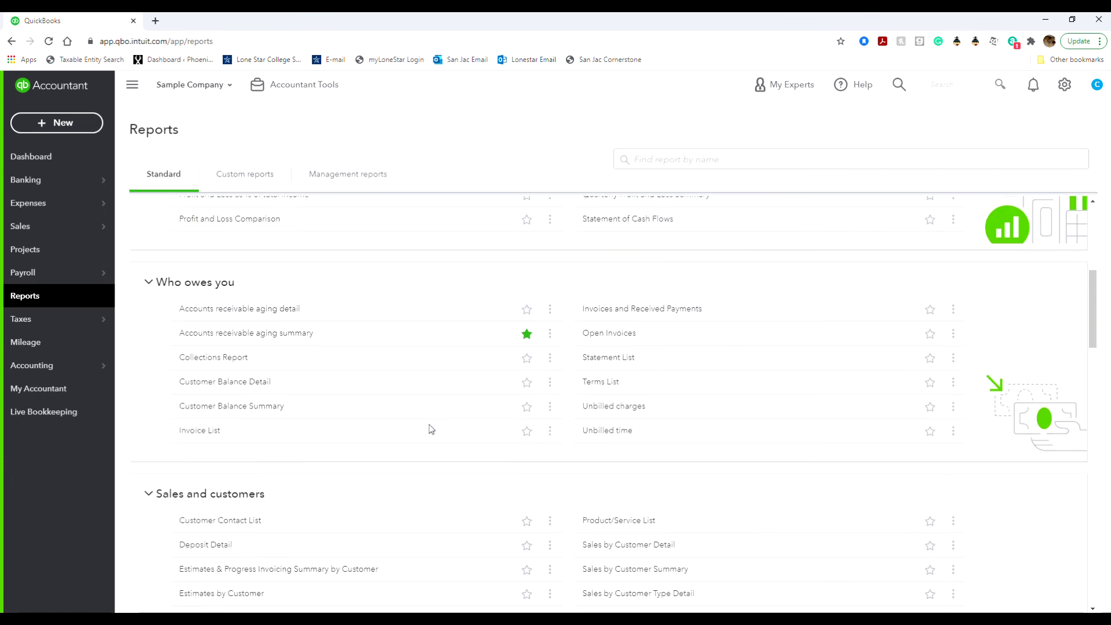
pyautogui.scroll(6, 429, 425)
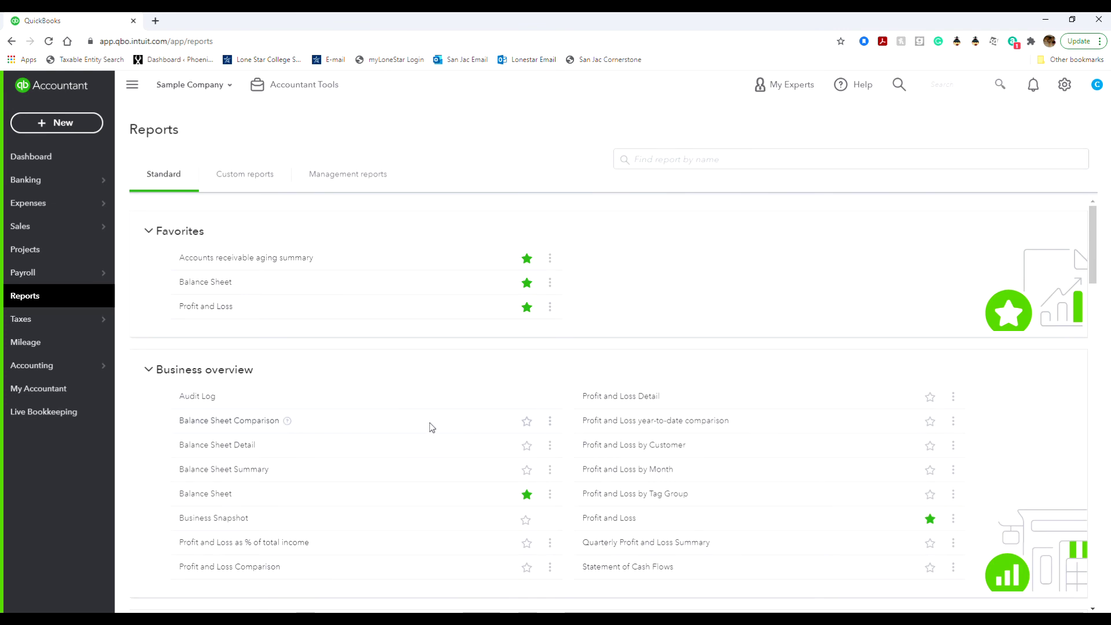
# Switch to Custom reports, which shows no saved reports (0 - 0).
pyautogui.click(248, 178)
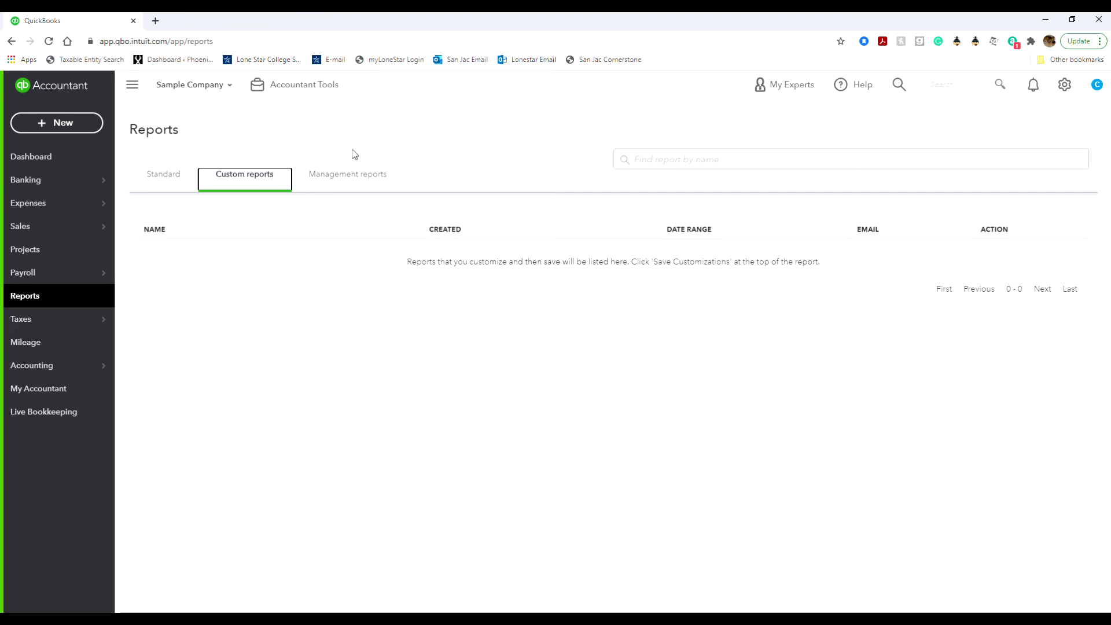
# Switch to Management reports: Company Overview, Sales Performance and Expenses Performance, each for This Year.
pyautogui.click(346, 176)
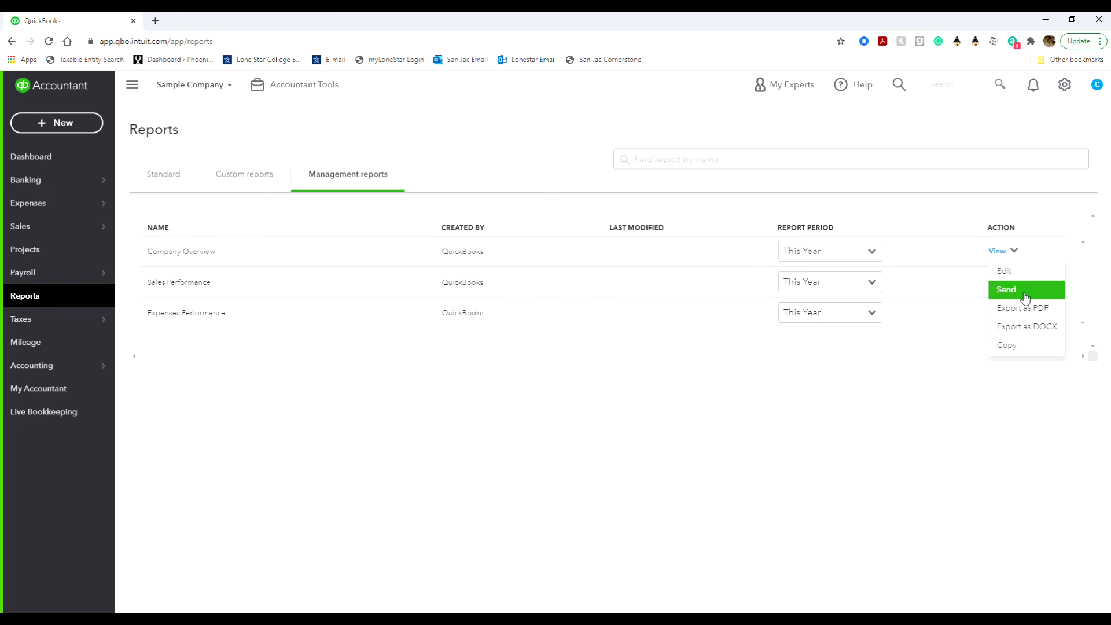
pyautogui.click(1033, 347)
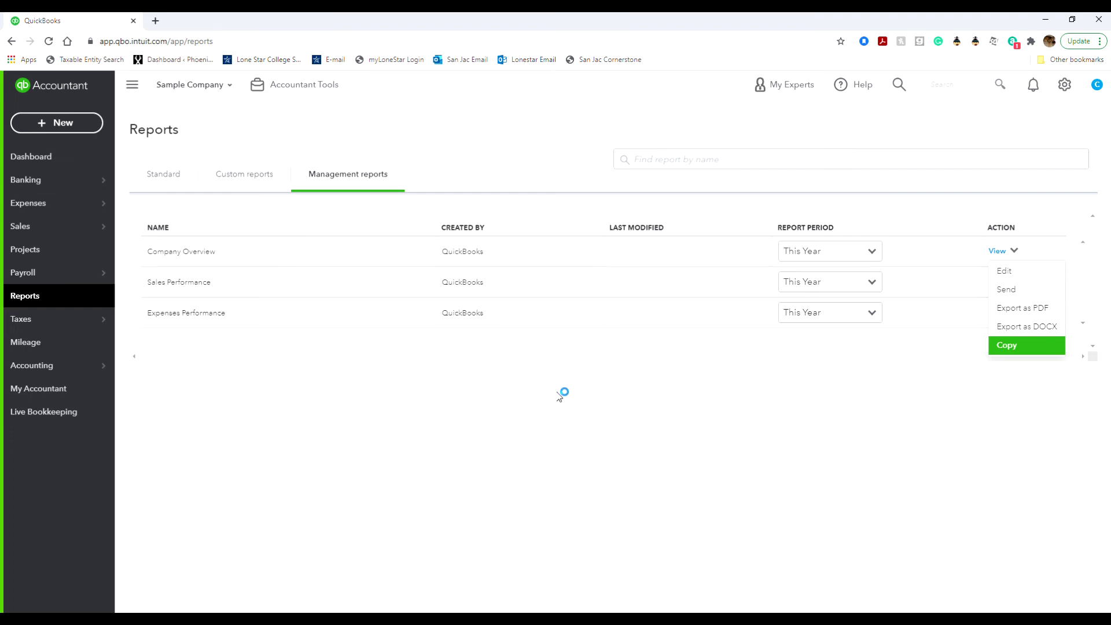
pyautogui.click(205, 252)
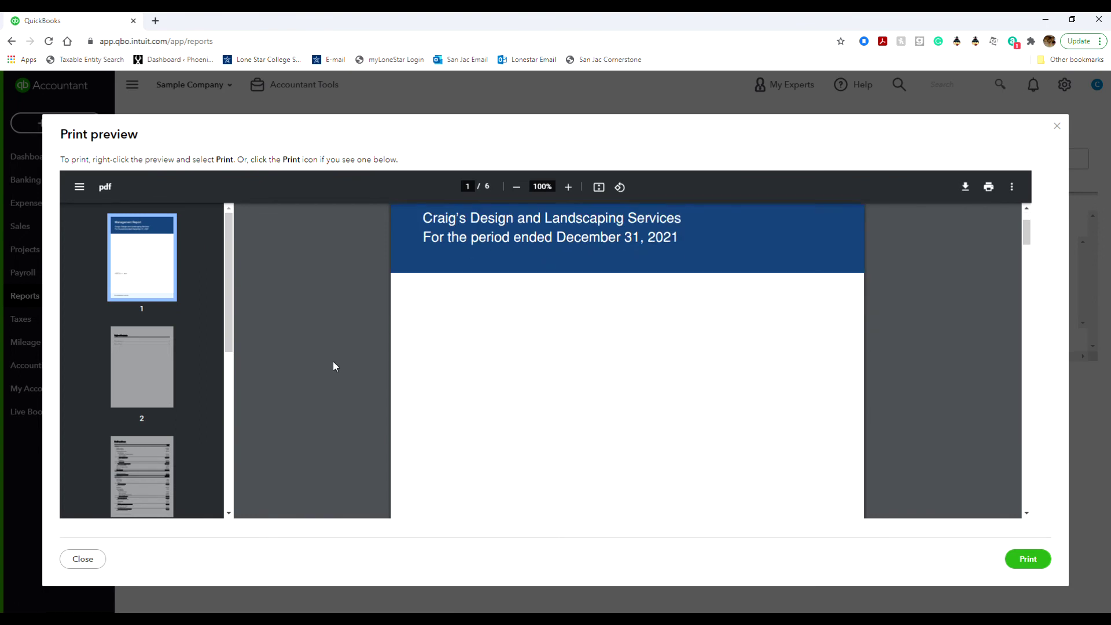
pyautogui.scroll(-8, 333, 365)
pyautogui.scroll(-10, 333, 365)
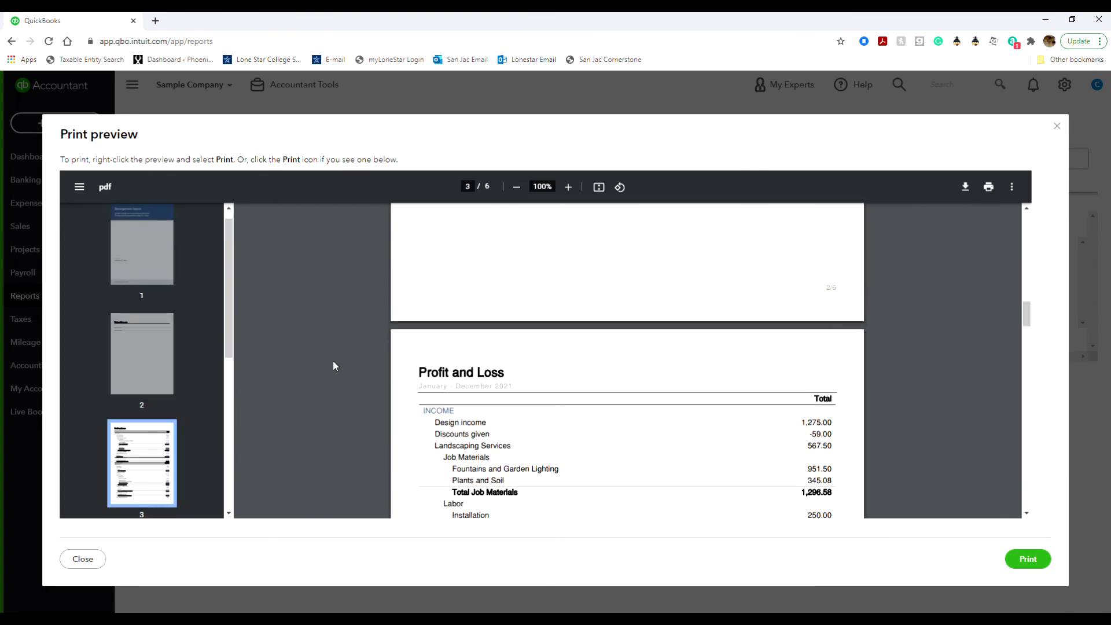
pyautogui.scroll(-12, 333, 366)
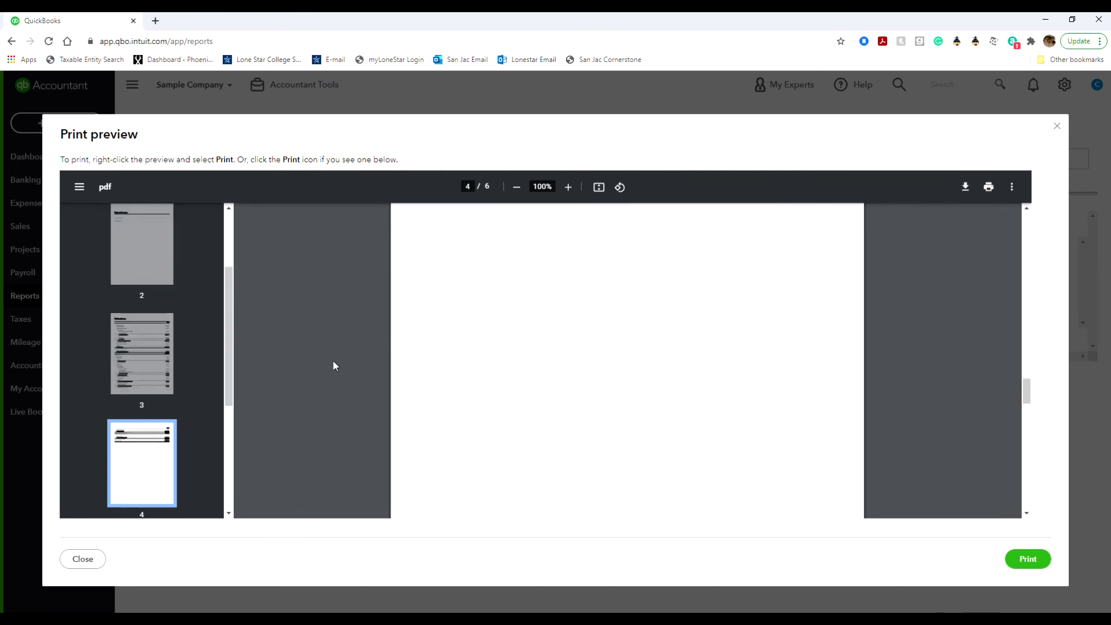
pyautogui.scroll(-10, 333, 366)
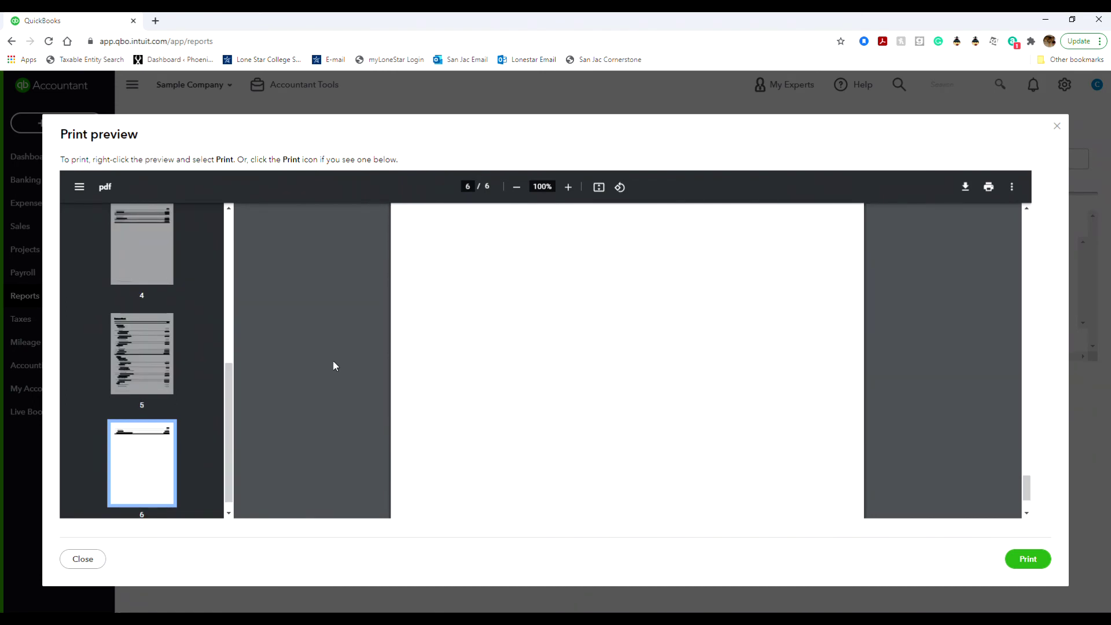
pyautogui.click(1056, 125)
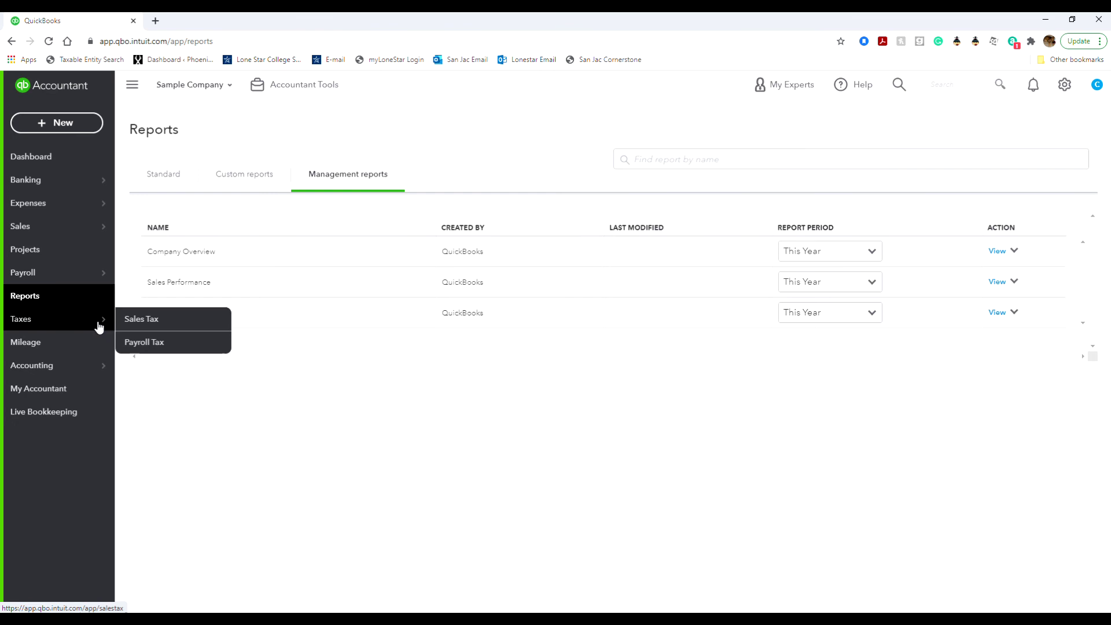
# Start sales tax center setup, accepting the business address and matching the California tax rate.
pyautogui.click(130, 318)
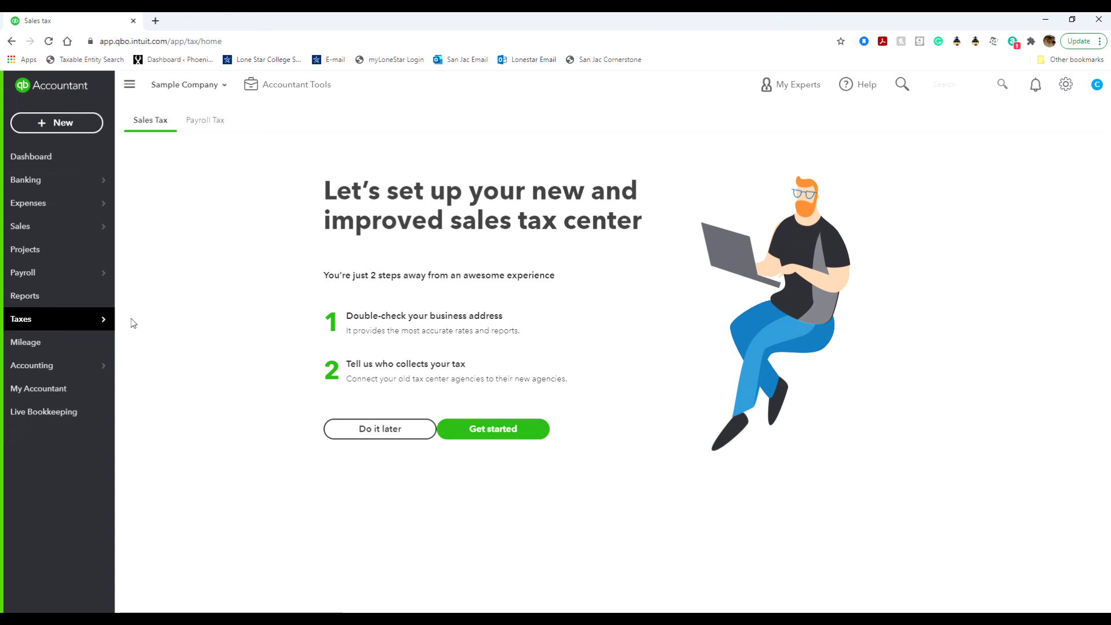
pyautogui.click(487, 429)
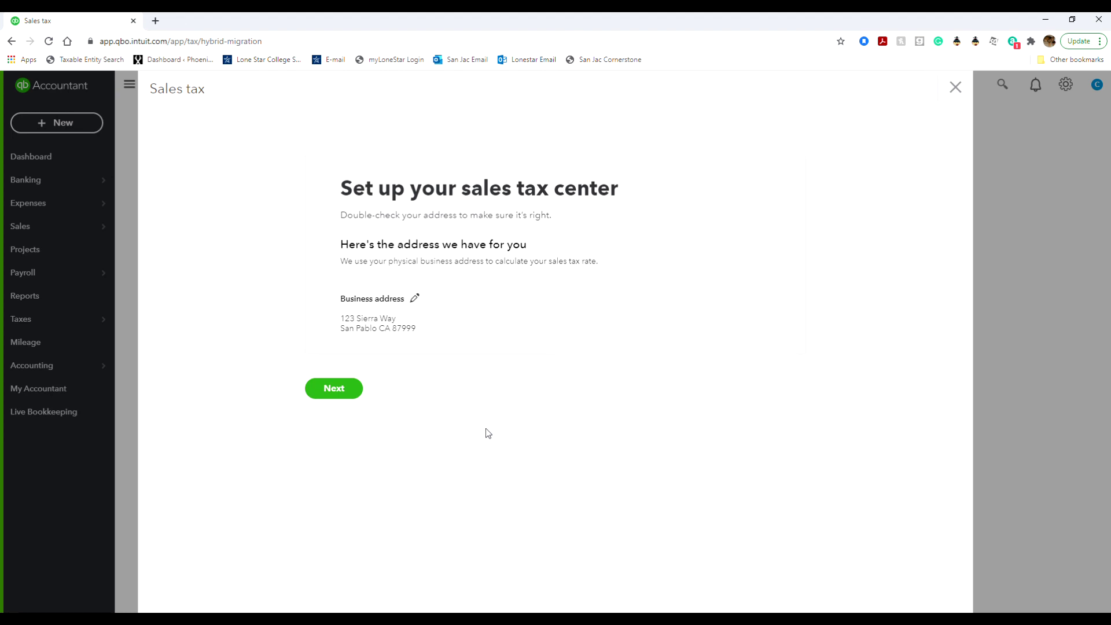
pyautogui.click(349, 389)
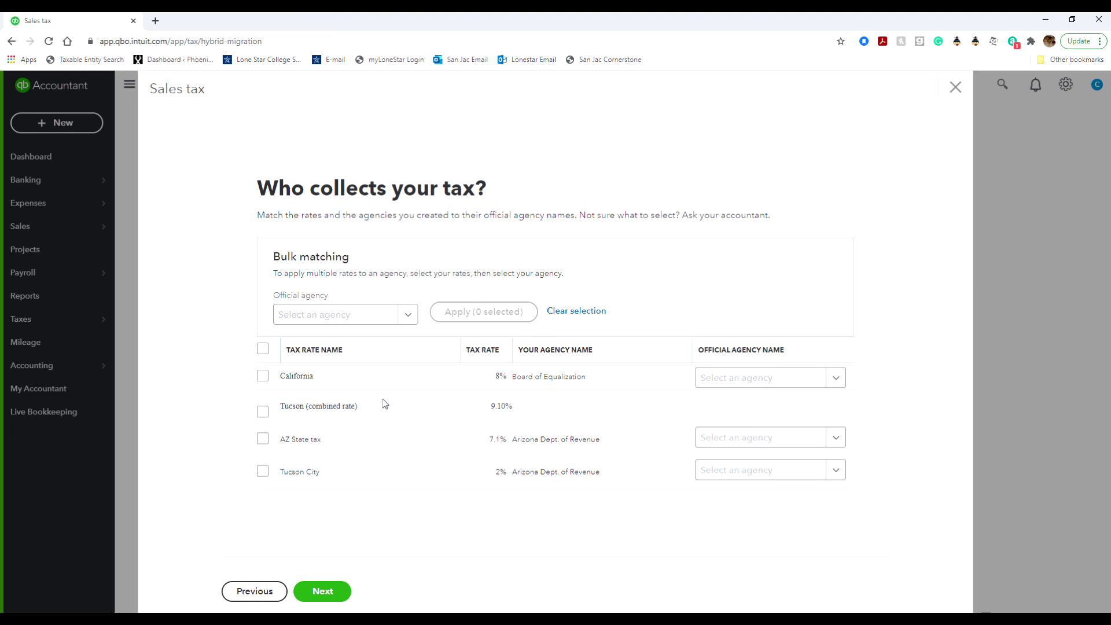
pyautogui.click(263, 377)
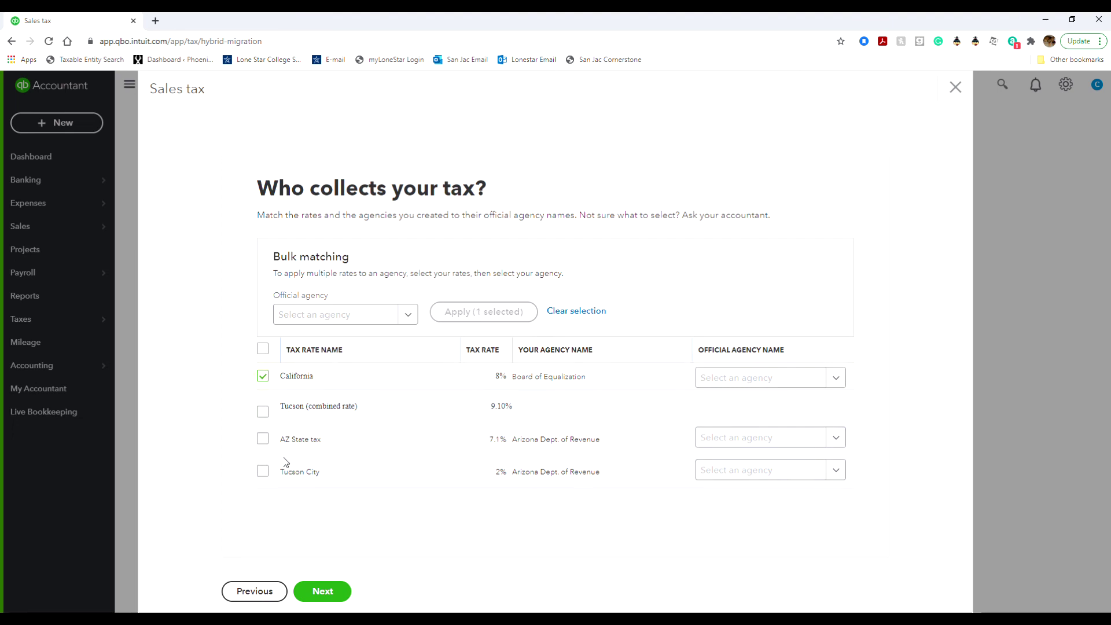
pyautogui.click(340, 593)
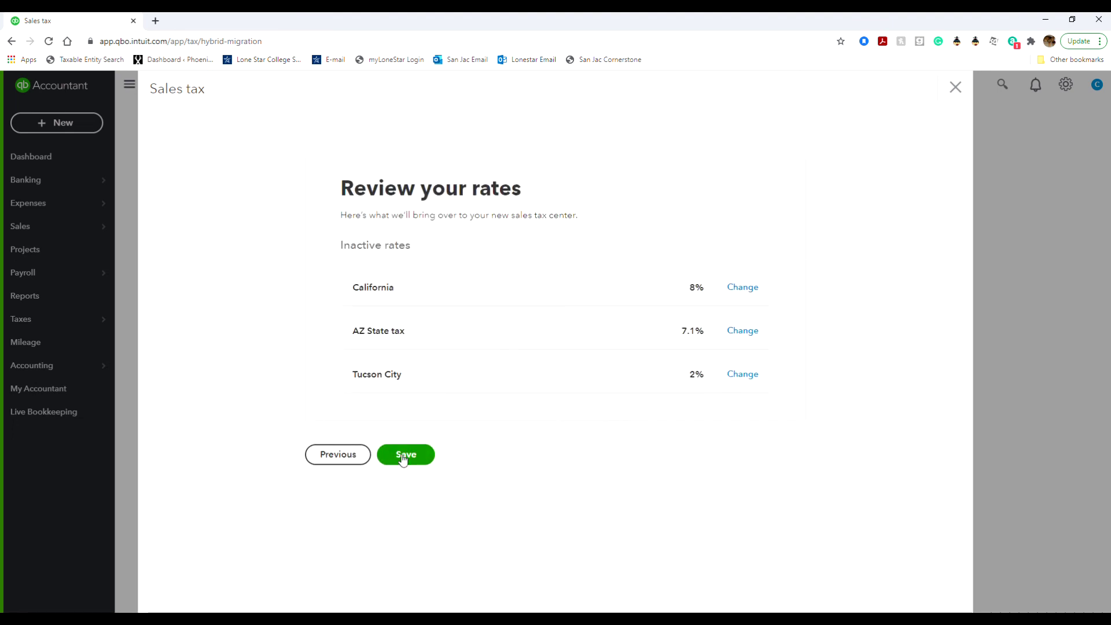
# Save the reviewed tax rates and advance into the sales tax walkthrough.
pyautogui.click(404, 463)
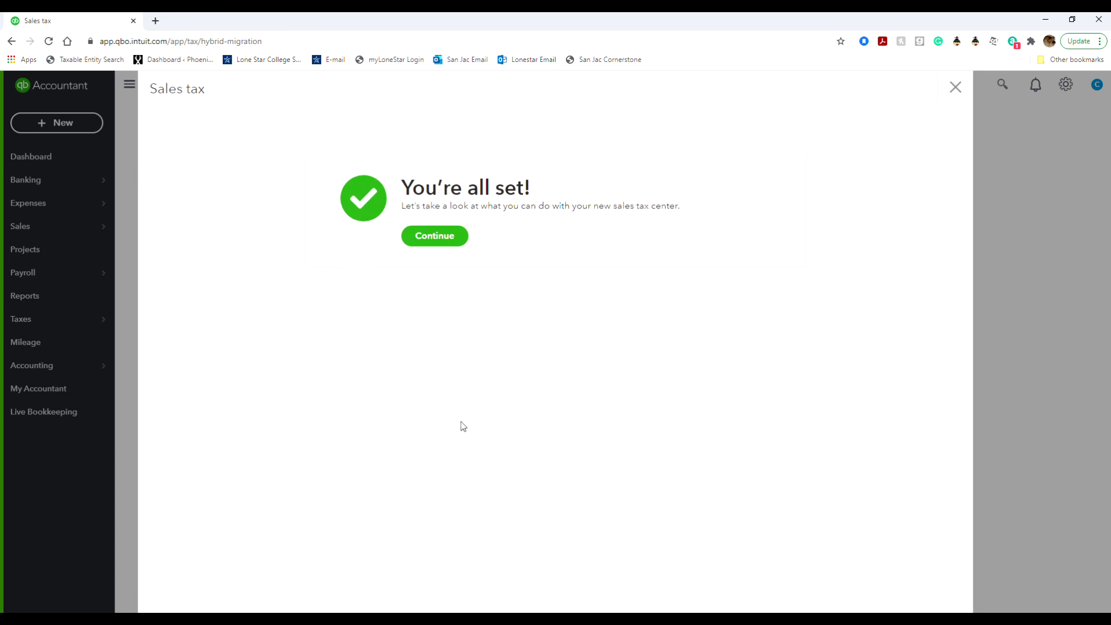
pyautogui.click(431, 241)
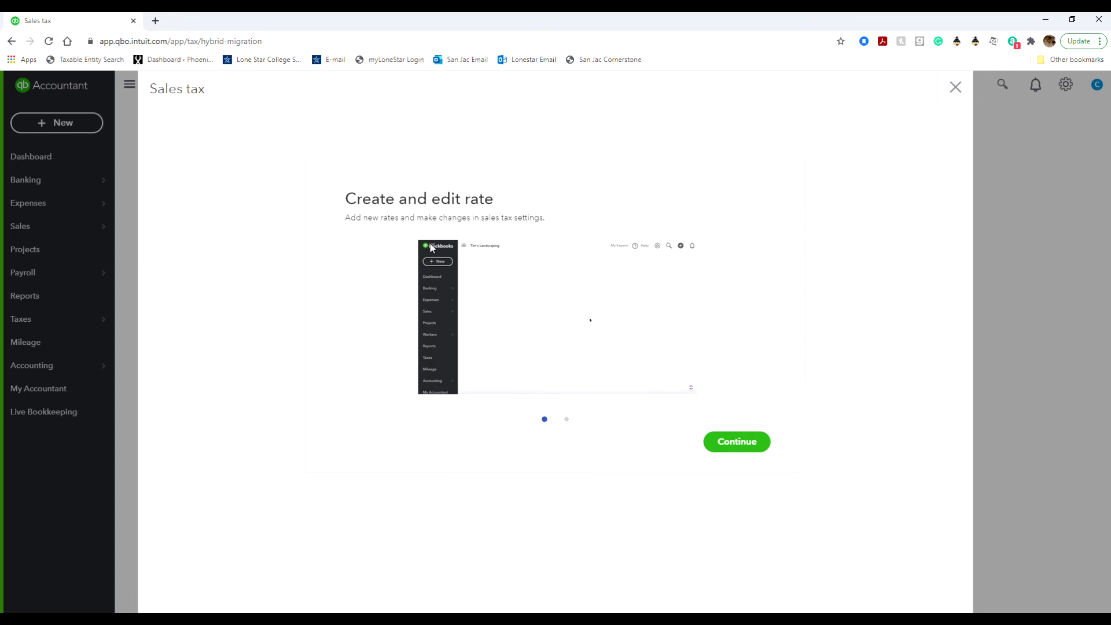
pyautogui.click(713, 447)
# Finish the walkthrough, leave the filing frequency question unanswered, then go to the Reports page.
pyautogui.click(714, 445)
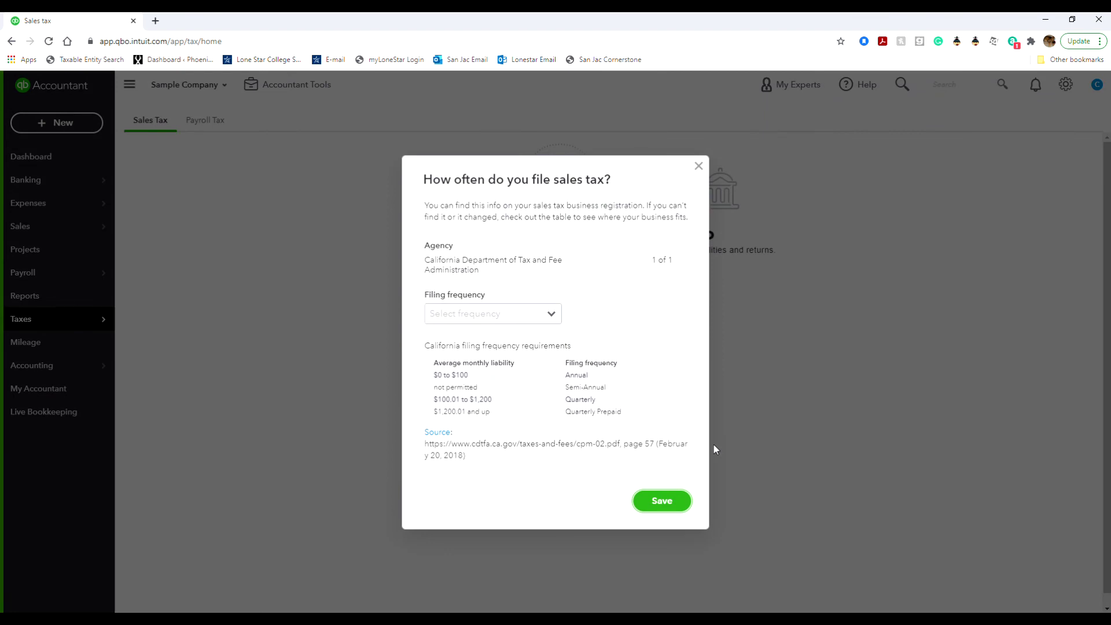
pyautogui.click(662, 499)
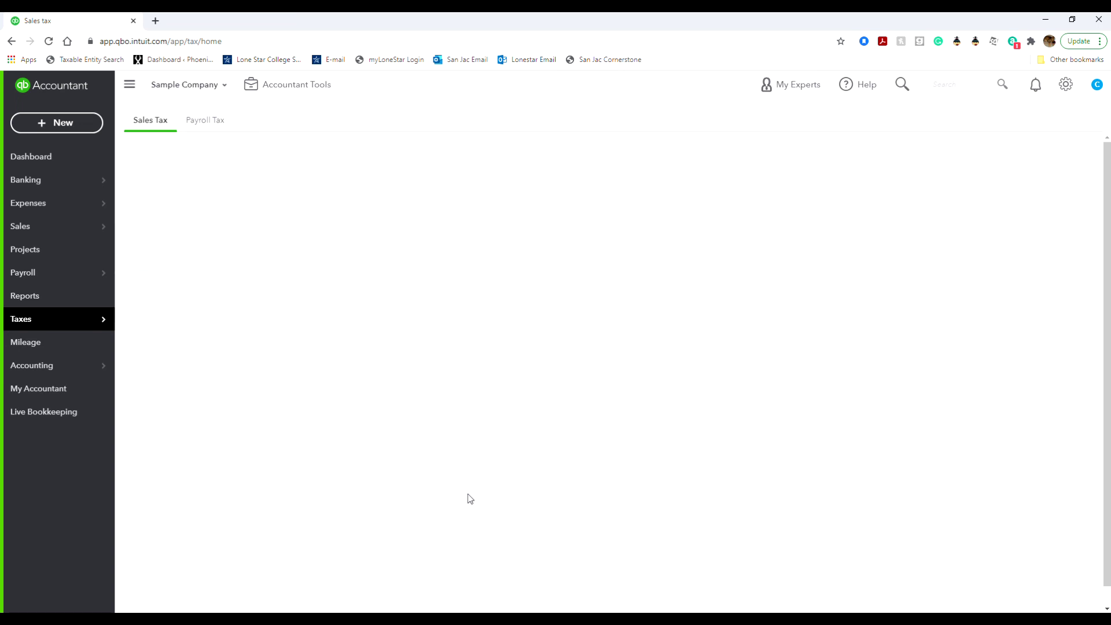
pyautogui.click(87, 291)
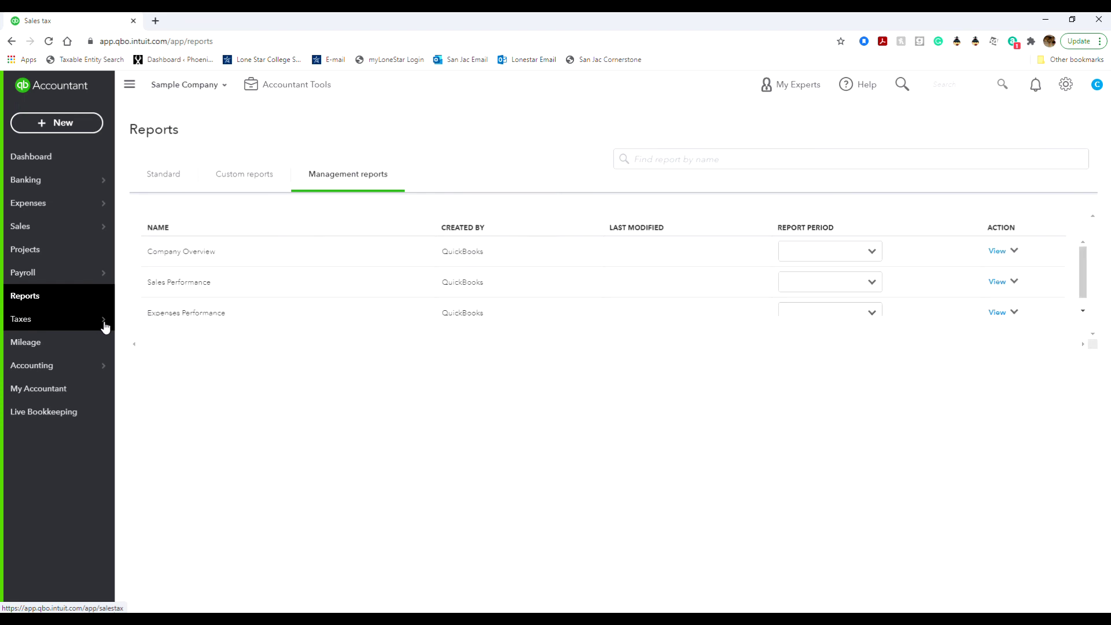
# Add a Monthly filing frequency for California sales tax, save it, and open the sales tax settings.
pyautogui.moveTo(101, 321)
pyautogui.click(164, 317)
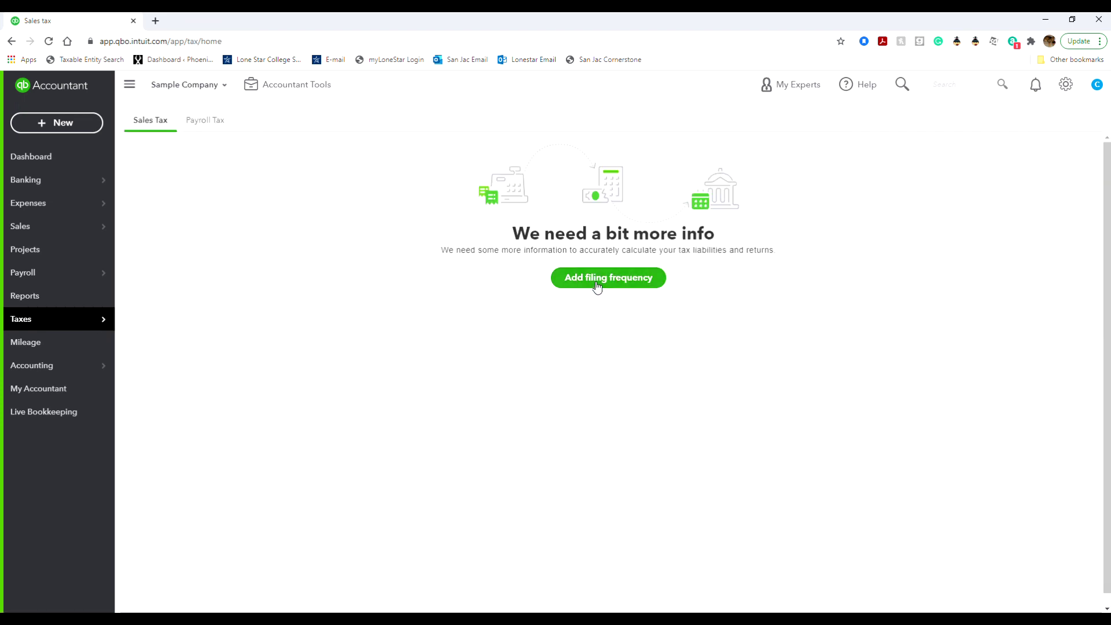
pyautogui.click(596, 283)
pyautogui.click(507, 319)
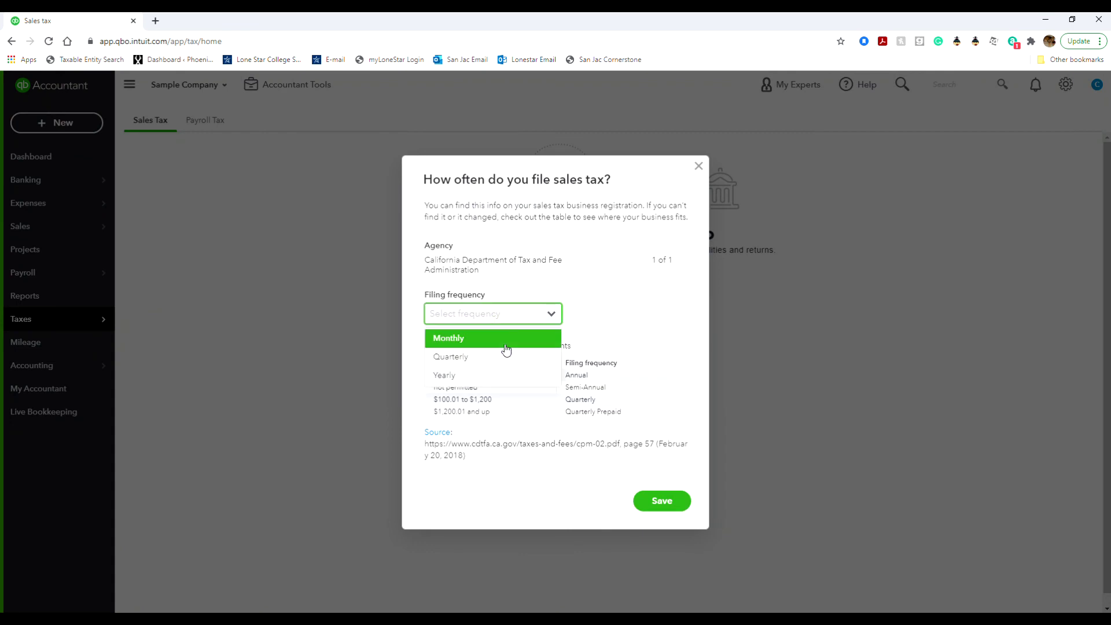
pyautogui.click(506, 348)
pyautogui.click(651, 497)
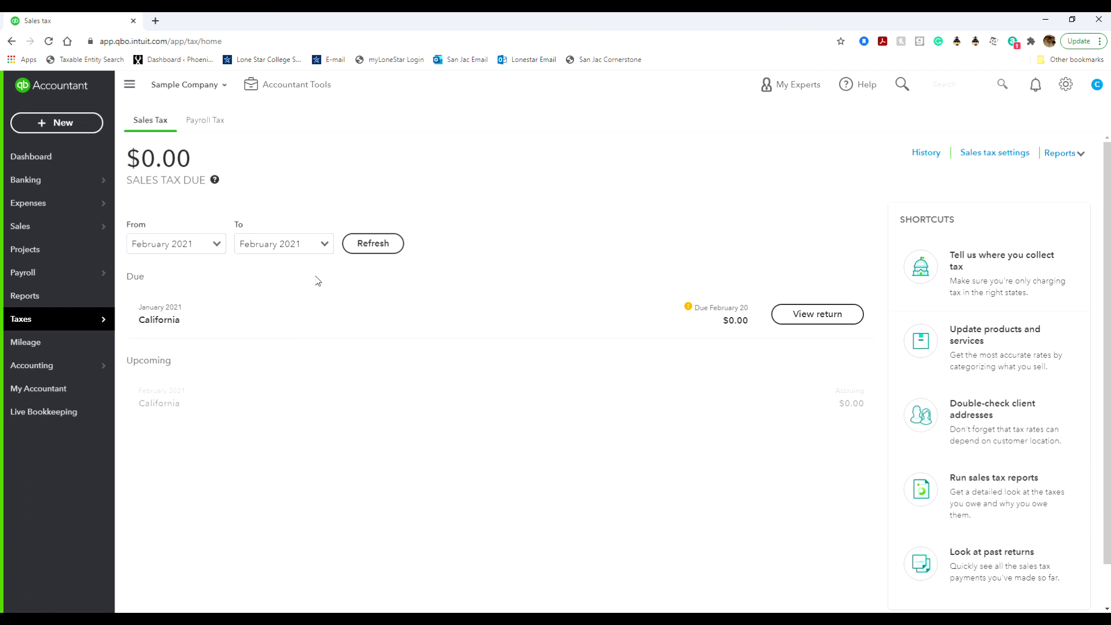
pyautogui.click(1007, 153)
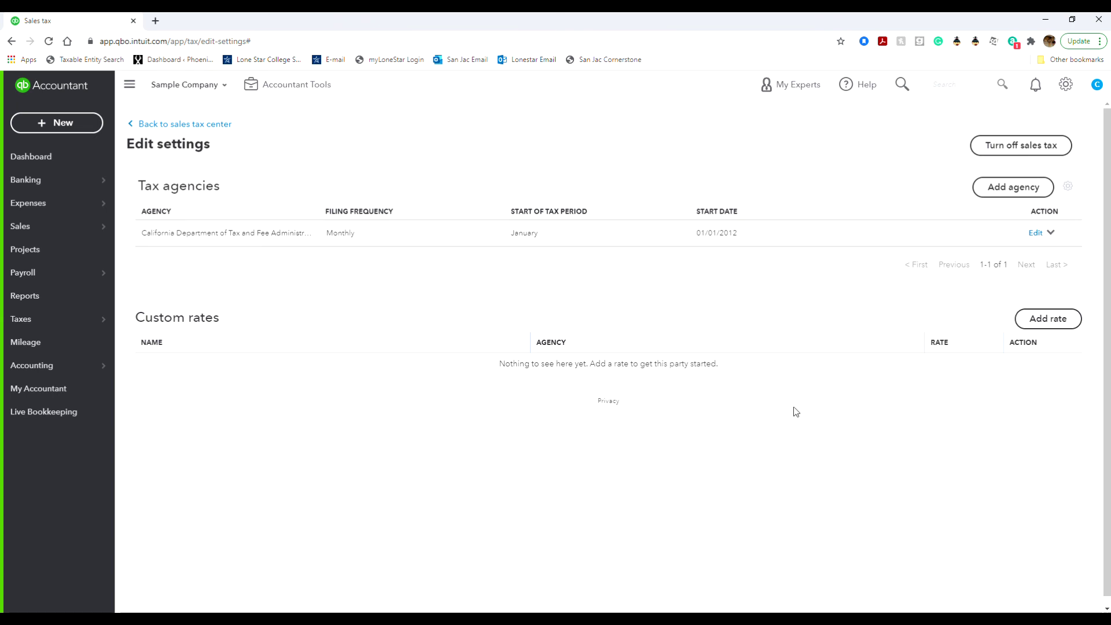
pyautogui.click(1047, 318)
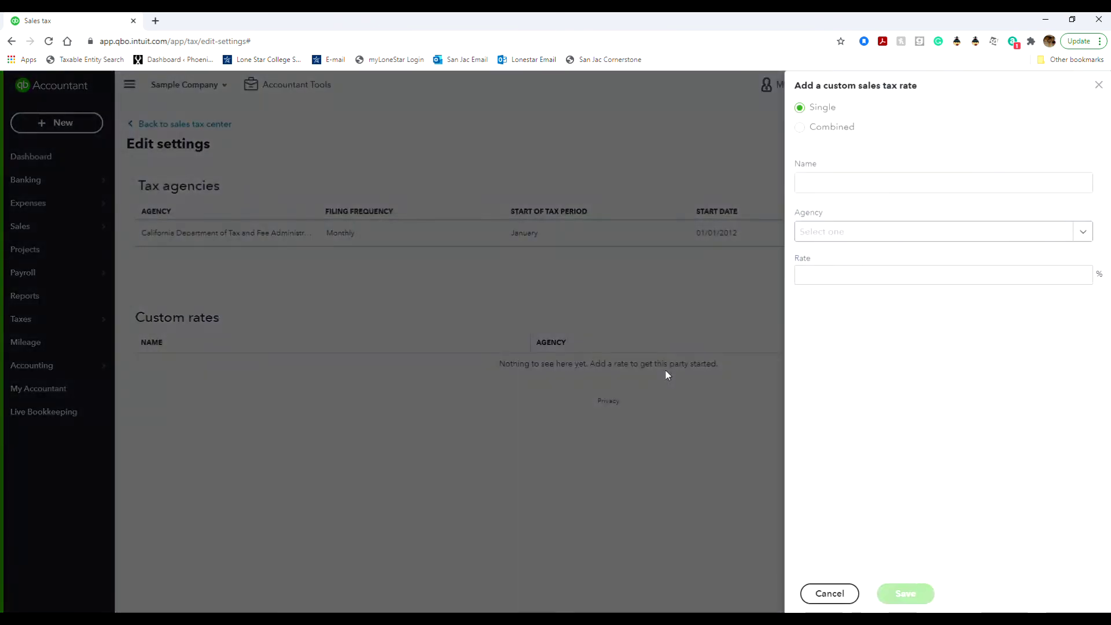
pyautogui.click(833, 594)
pyautogui.click(1017, 186)
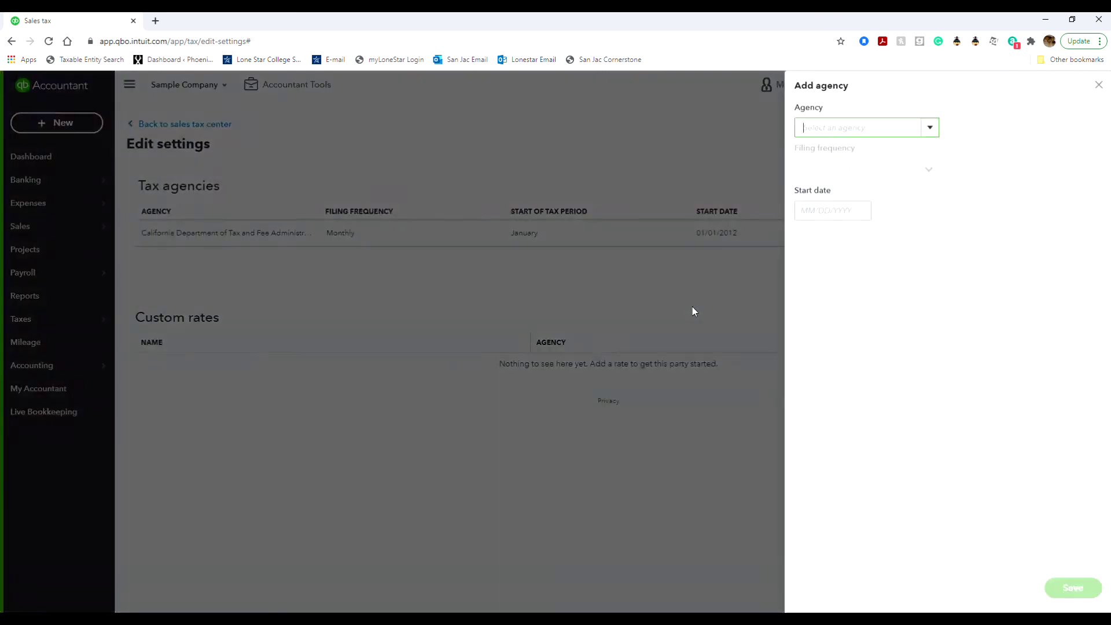
pyautogui.click(929, 129)
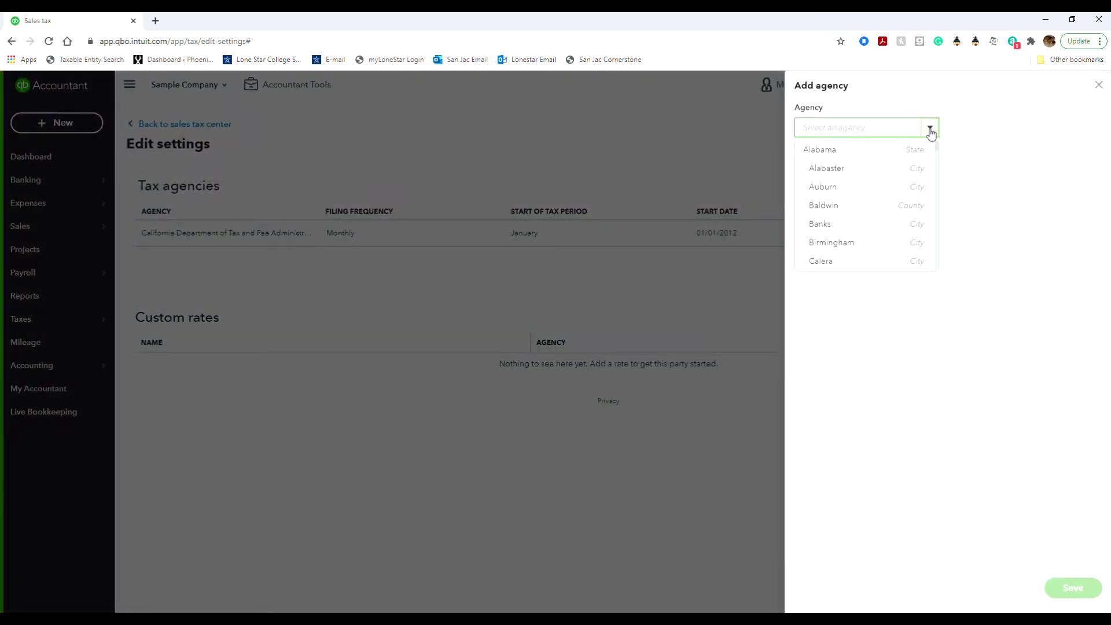
pyautogui.scroll(-3, 904, 227)
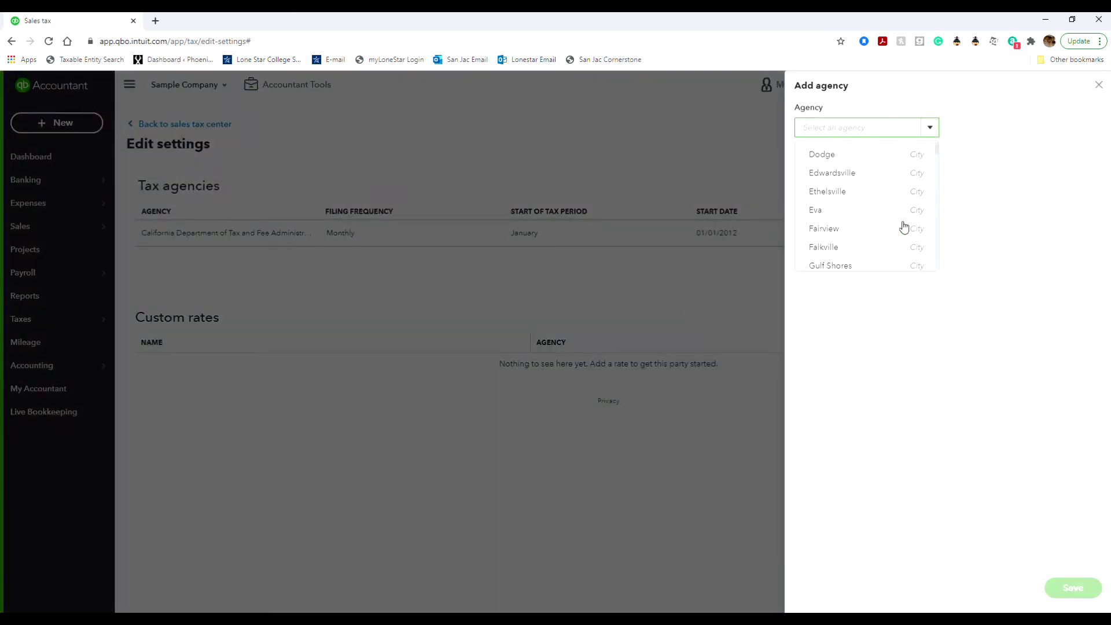
pyautogui.scroll(-6, 904, 227)
pyautogui.click(768, 288)
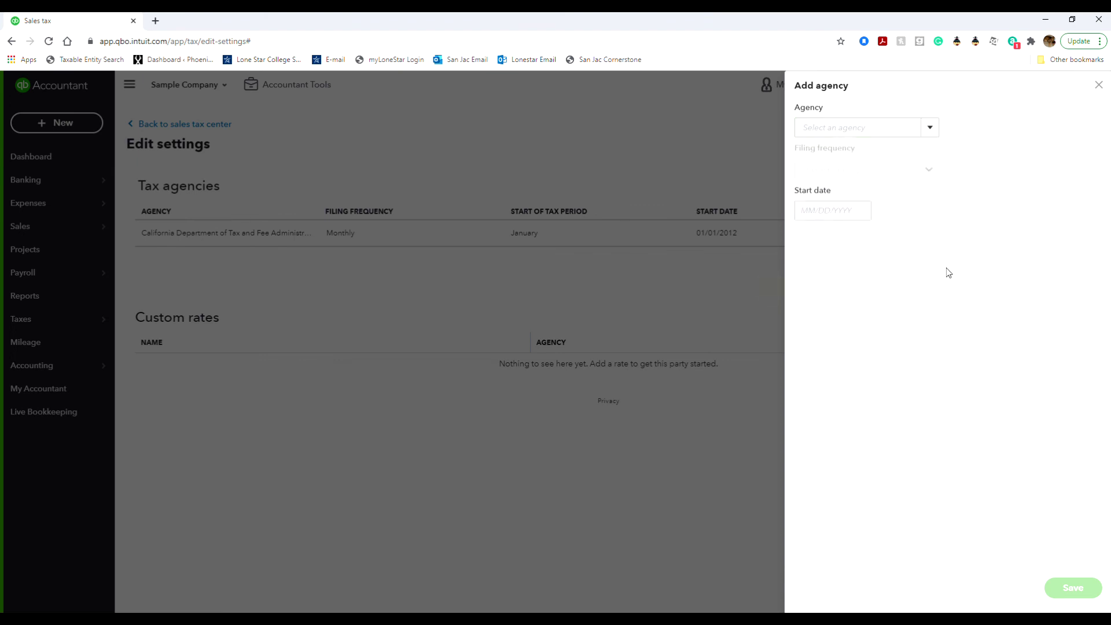
pyautogui.click(1097, 86)
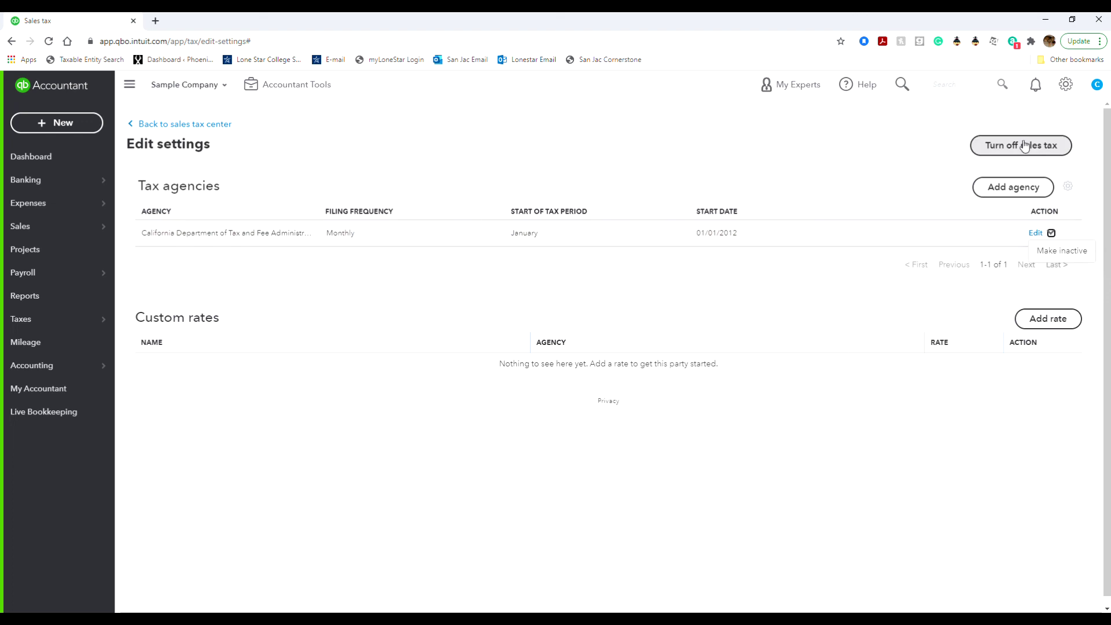
pyautogui.click(209, 125)
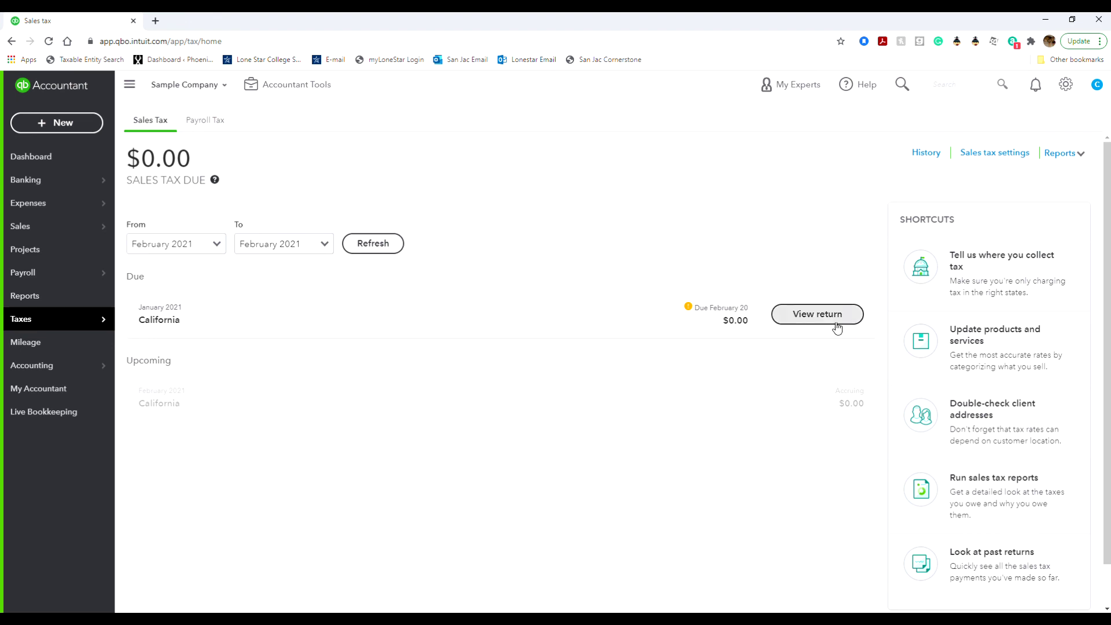
pyautogui.scroll(-1, 933, 344)
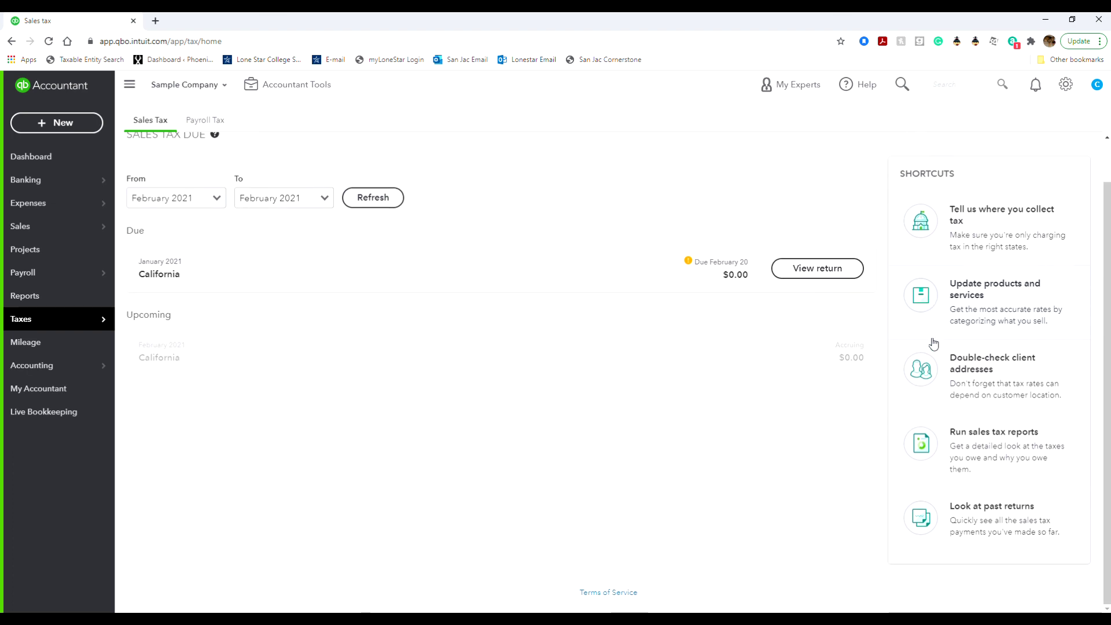
pyautogui.scroll(1, 933, 344)
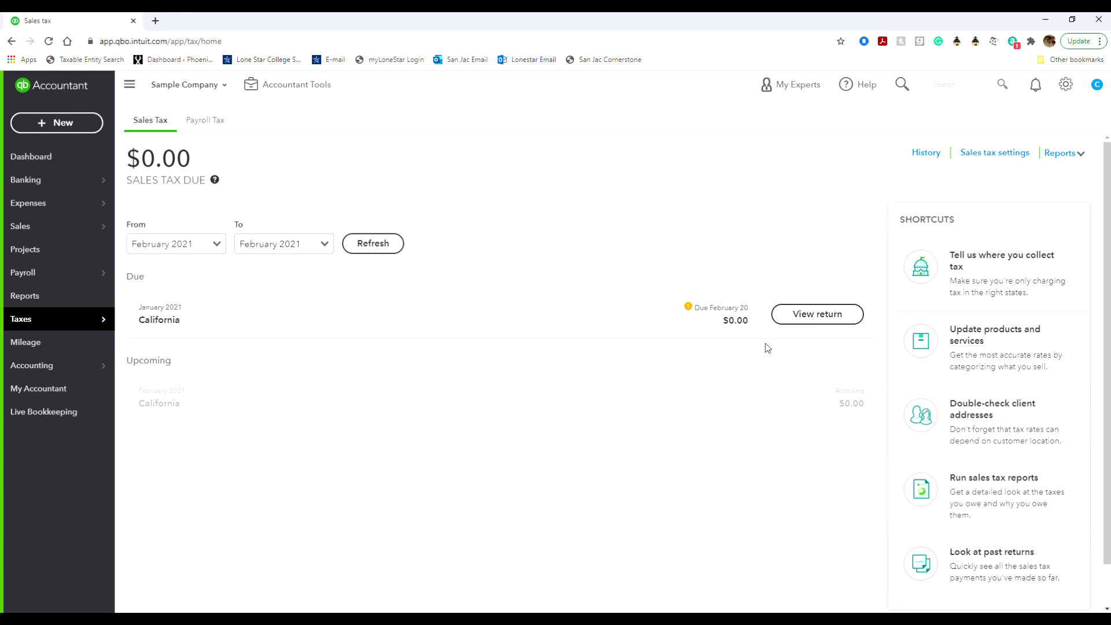
pyautogui.click(925, 153)
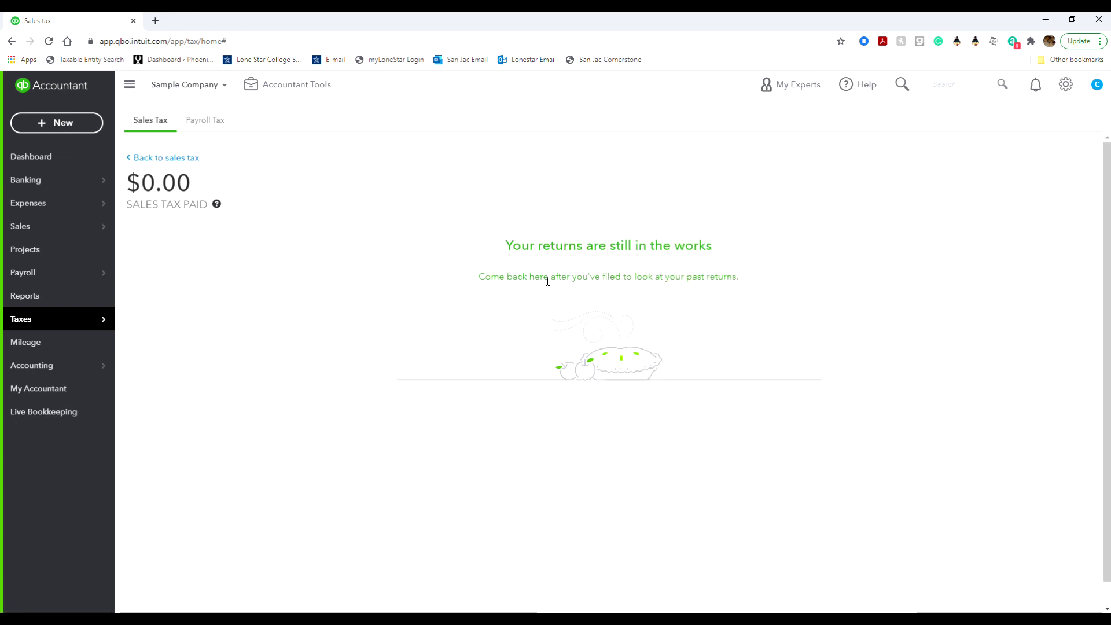
pyautogui.click(153, 159)
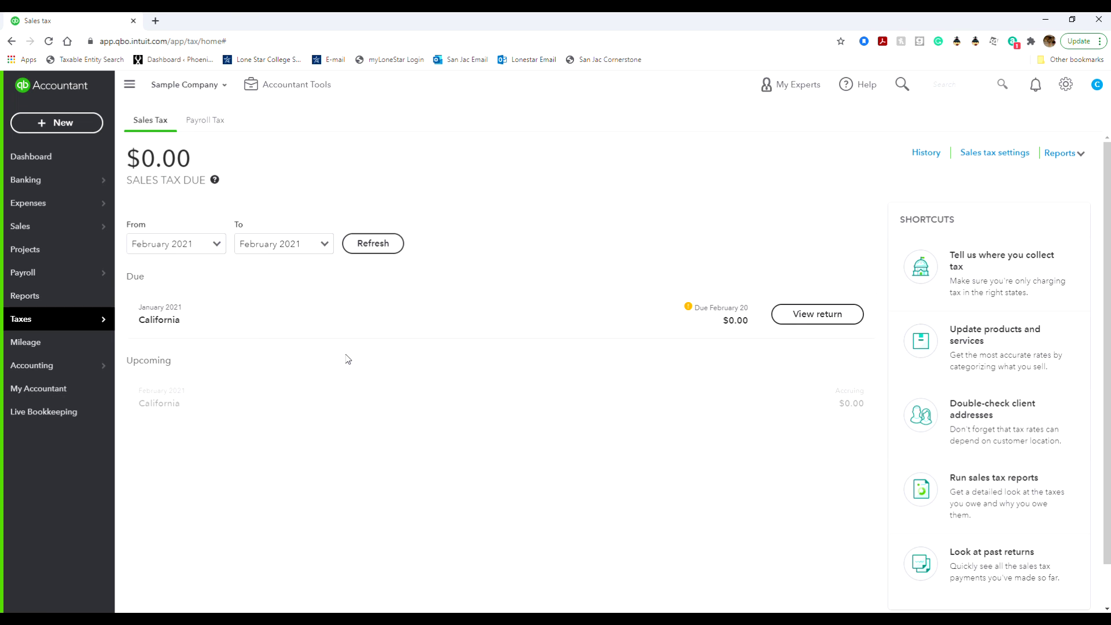
# Preview the January 2021 California return, then refresh the period starting from January 2021.
pyautogui.click(839, 314)
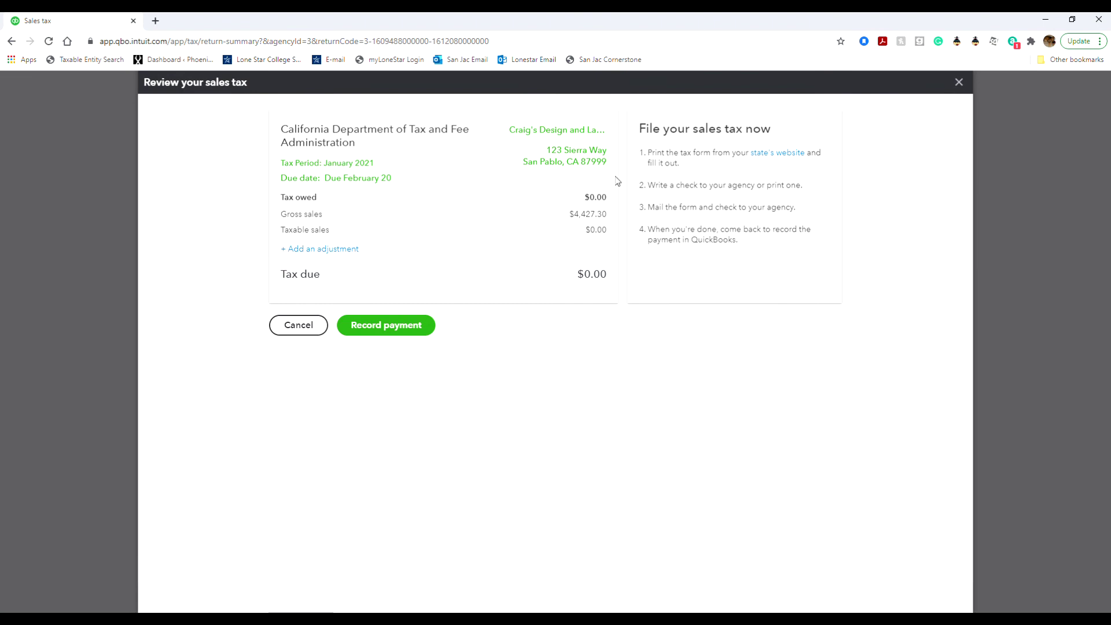
pyautogui.click(306, 327)
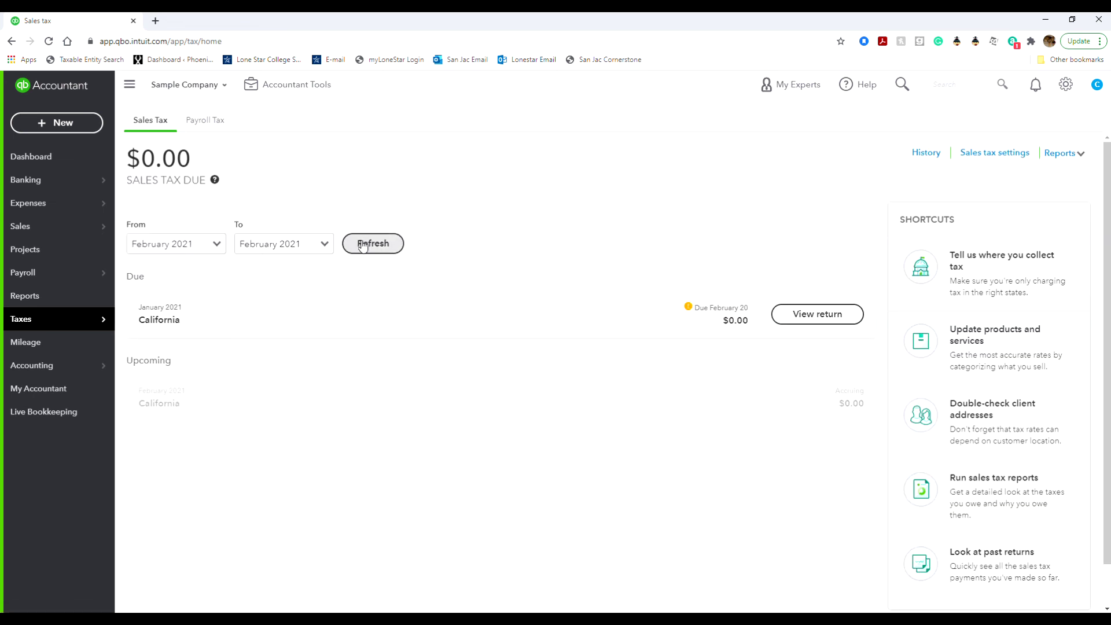
pyautogui.click(217, 248)
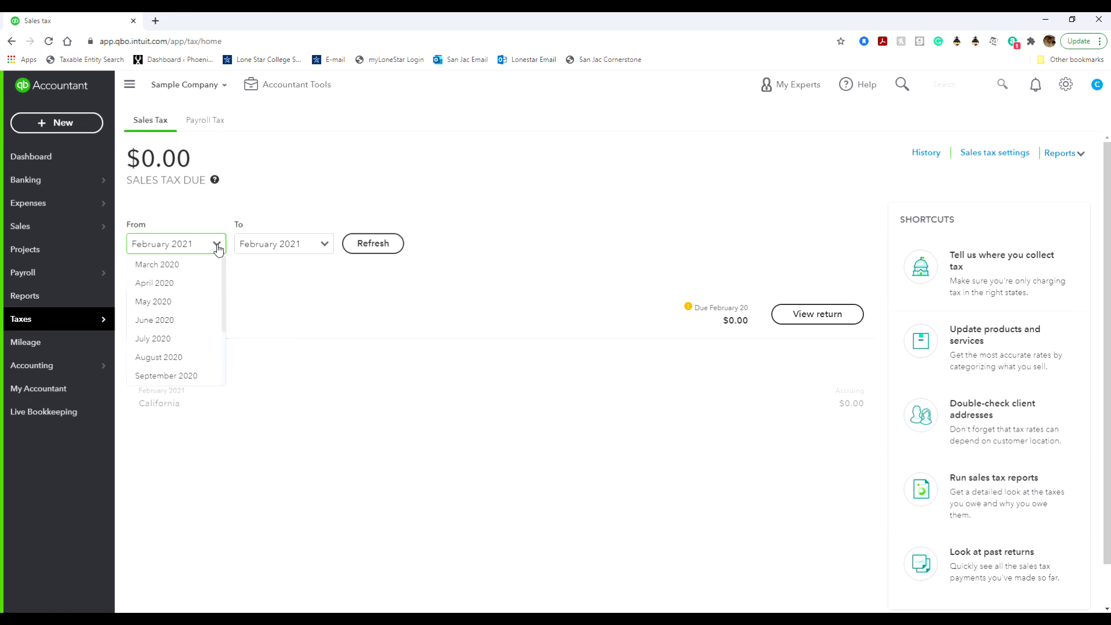
pyautogui.scroll(-1, 214, 348)
pyautogui.scroll(1, 213, 349)
pyautogui.scroll(-2, 214, 348)
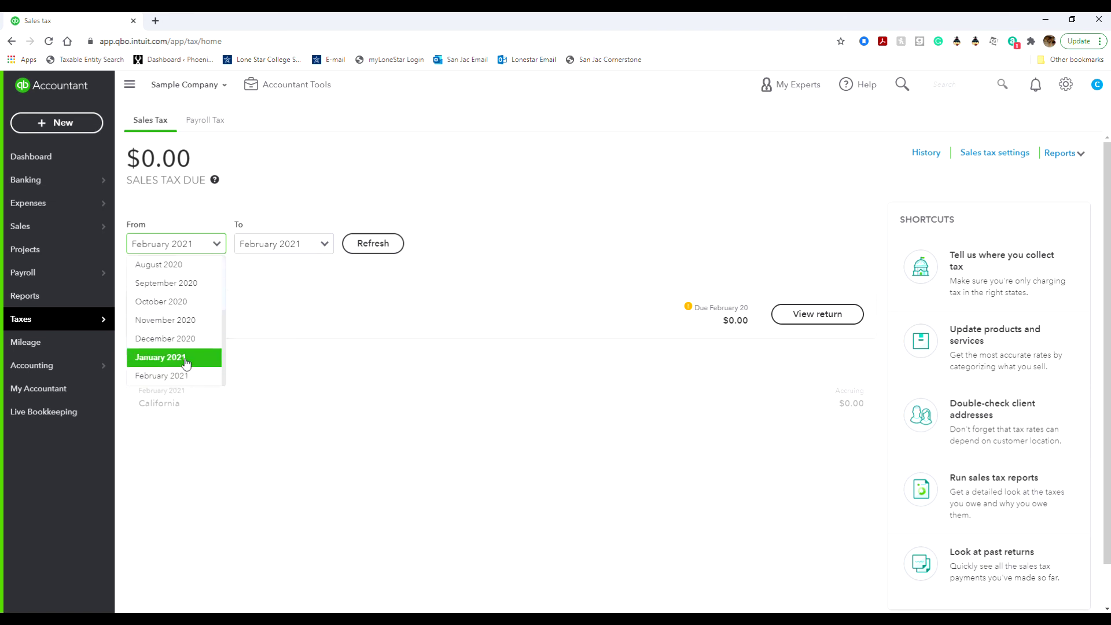
pyautogui.click(159, 357)
pyautogui.click(373, 243)
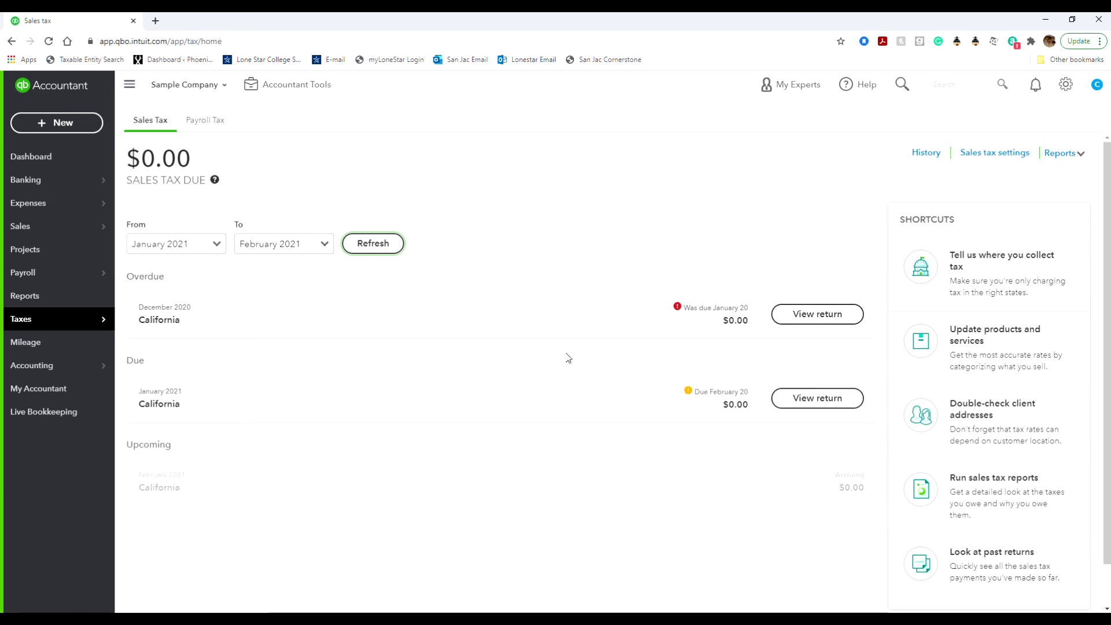
# Switch to the Payroll Tax Center and view the Tax Payments history report.
pyautogui.click(208, 124)
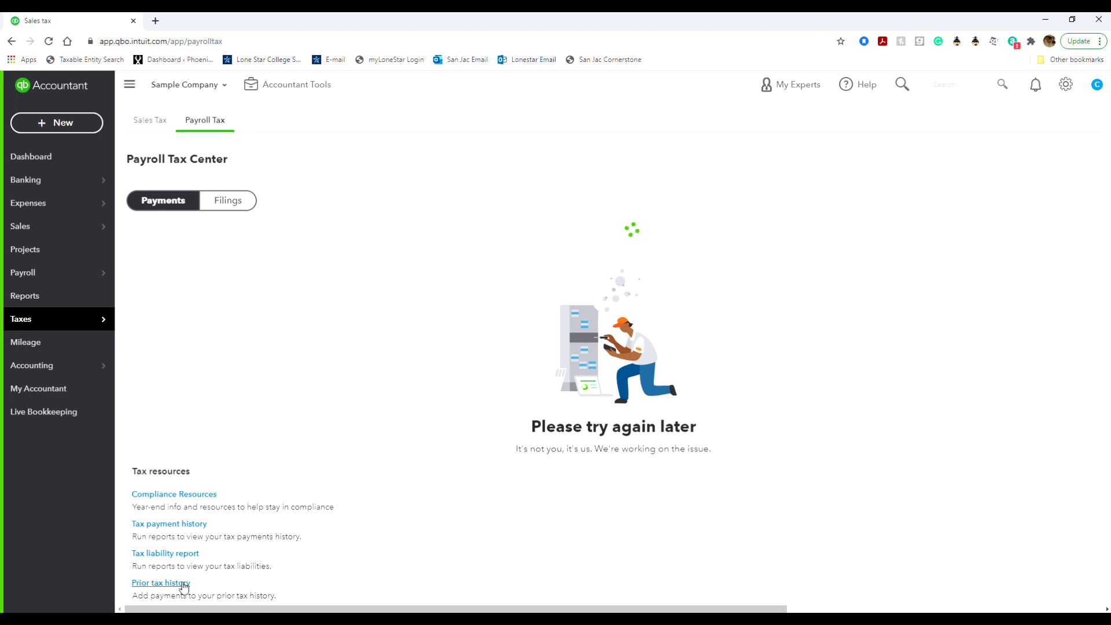
pyautogui.click(196, 529)
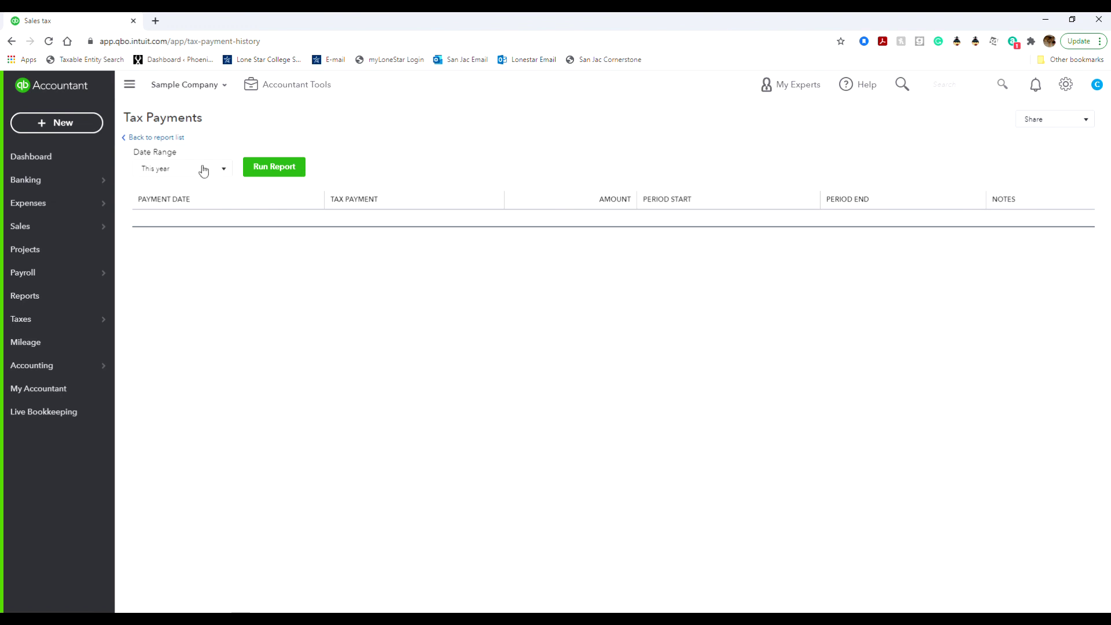
pyautogui.click(172, 138)
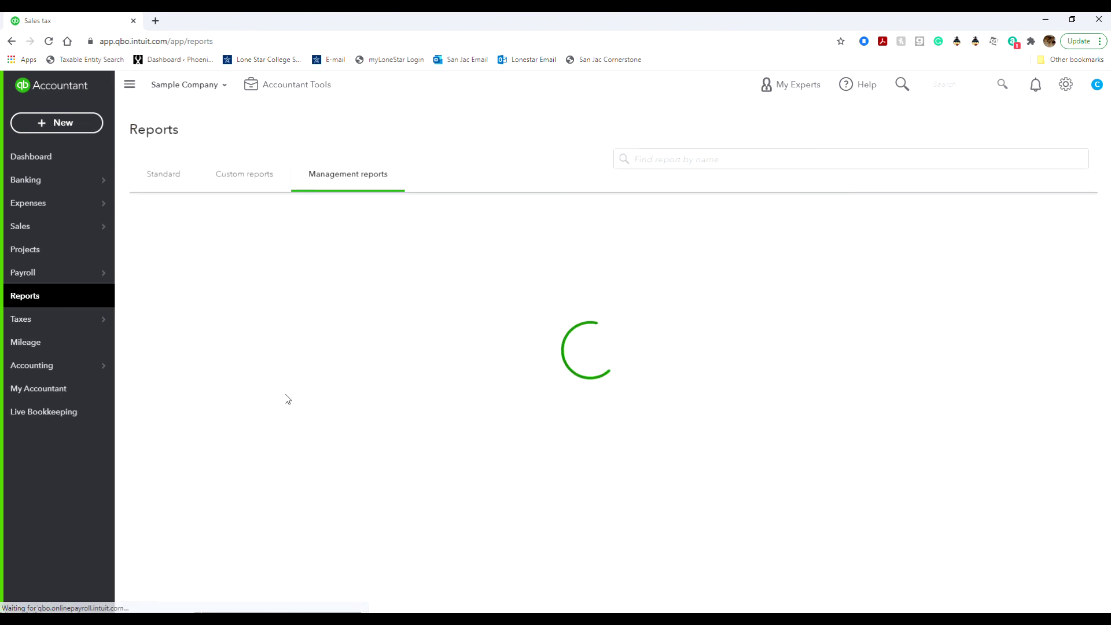
pyautogui.click(55, 322)
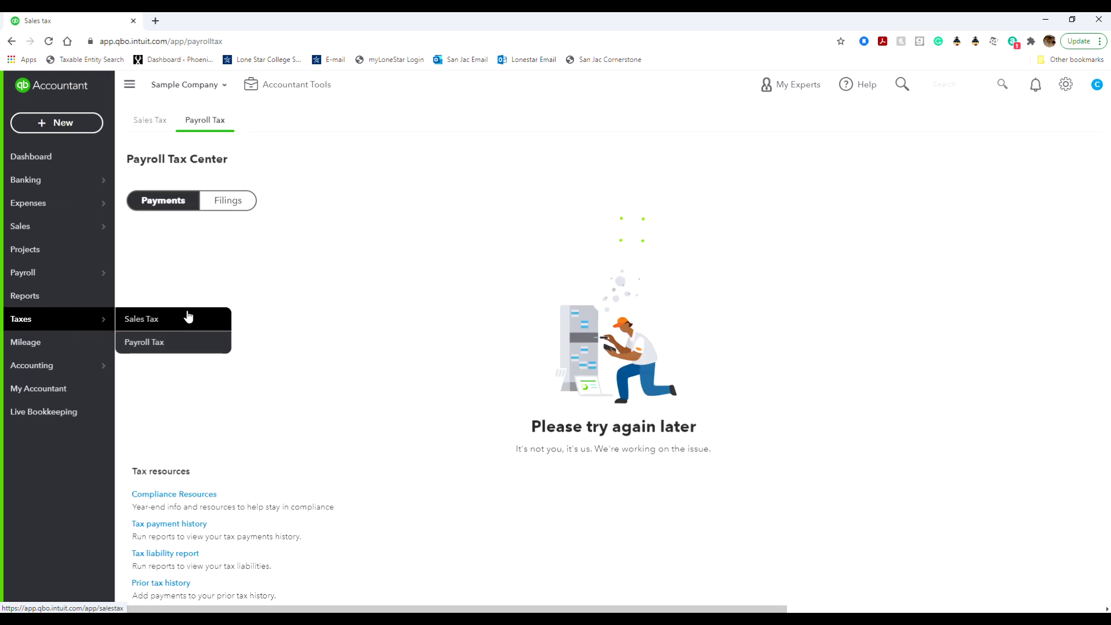
pyautogui.click(159, 345)
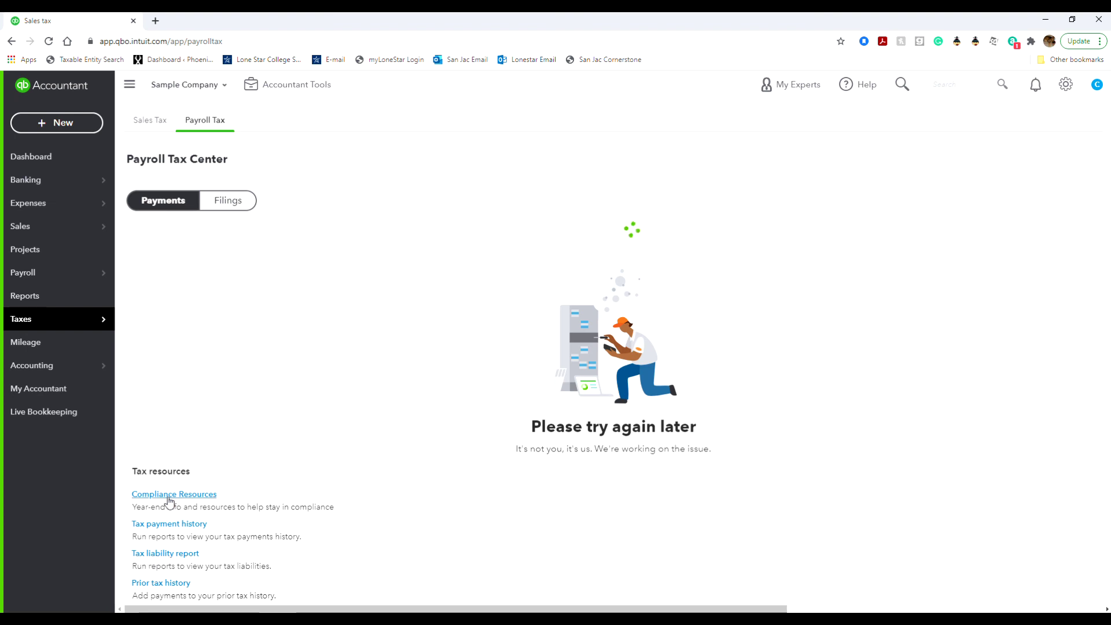
# Show the payroll tax Filings view, then go to Accounting > Chart of Accounts.
pyautogui.click(233, 208)
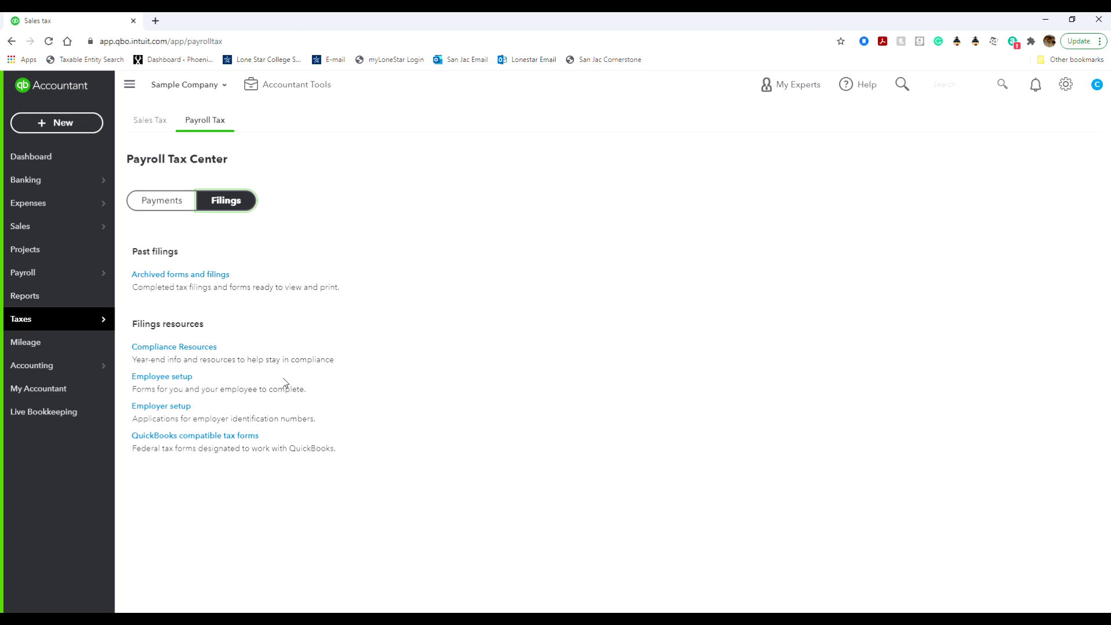
pyautogui.moveTo(86, 367)
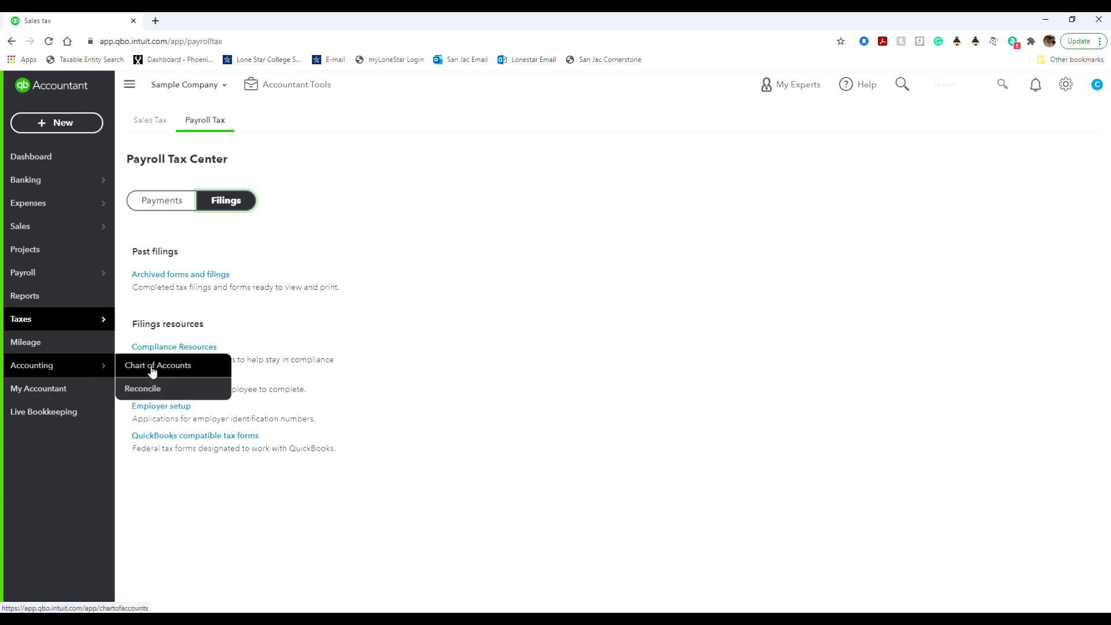
pyautogui.click(86, 366)
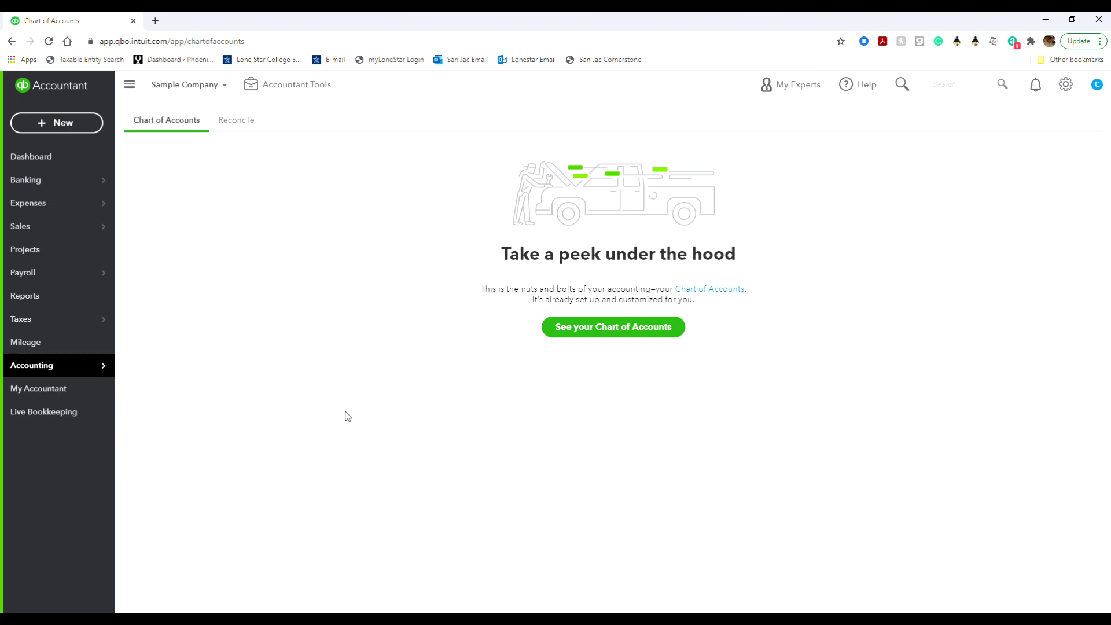
# Display the full Chart of Accounts list, browse it, and view the Checking account's actions.
pyautogui.click(590, 332)
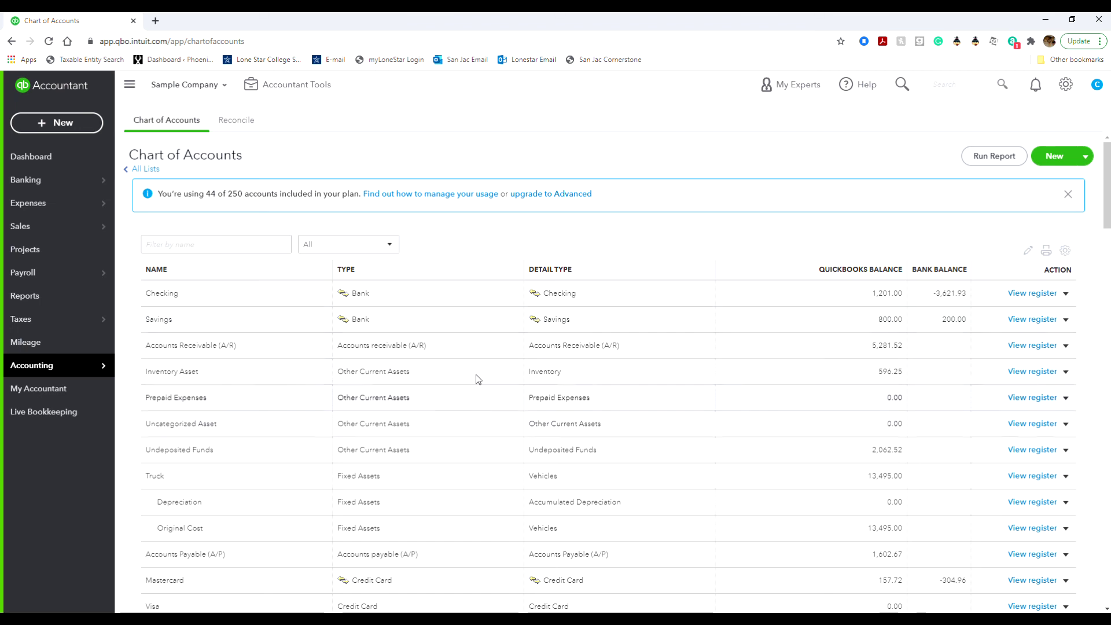
pyautogui.scroll(-6, 452, 334)
pyautogui.scroll(-3, 453, 334)
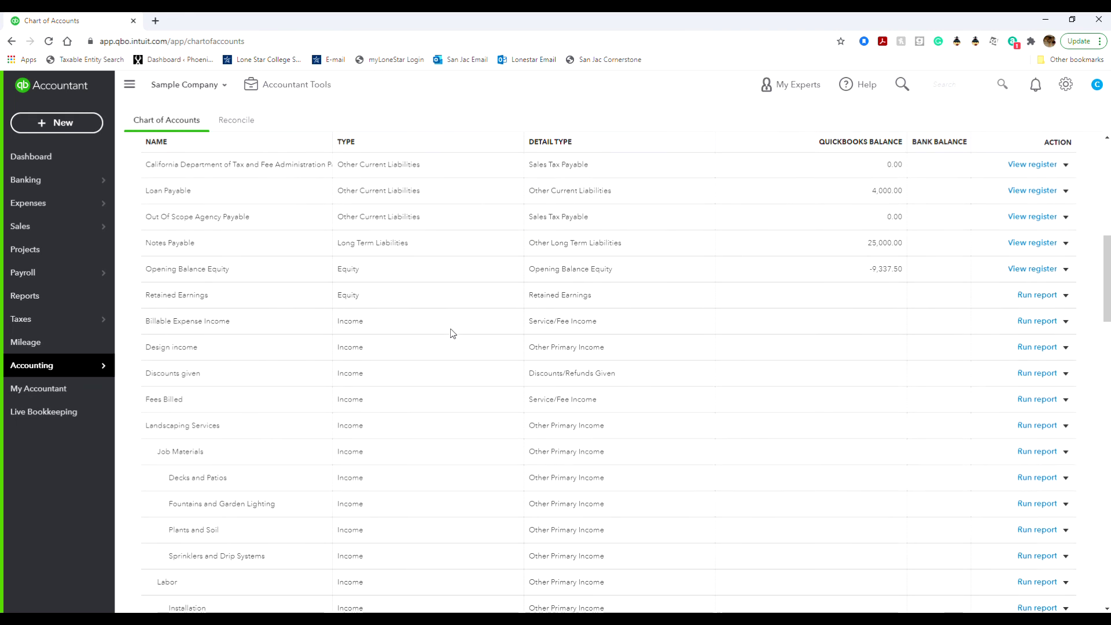
pyautogui.scroll(2, 453, 334)
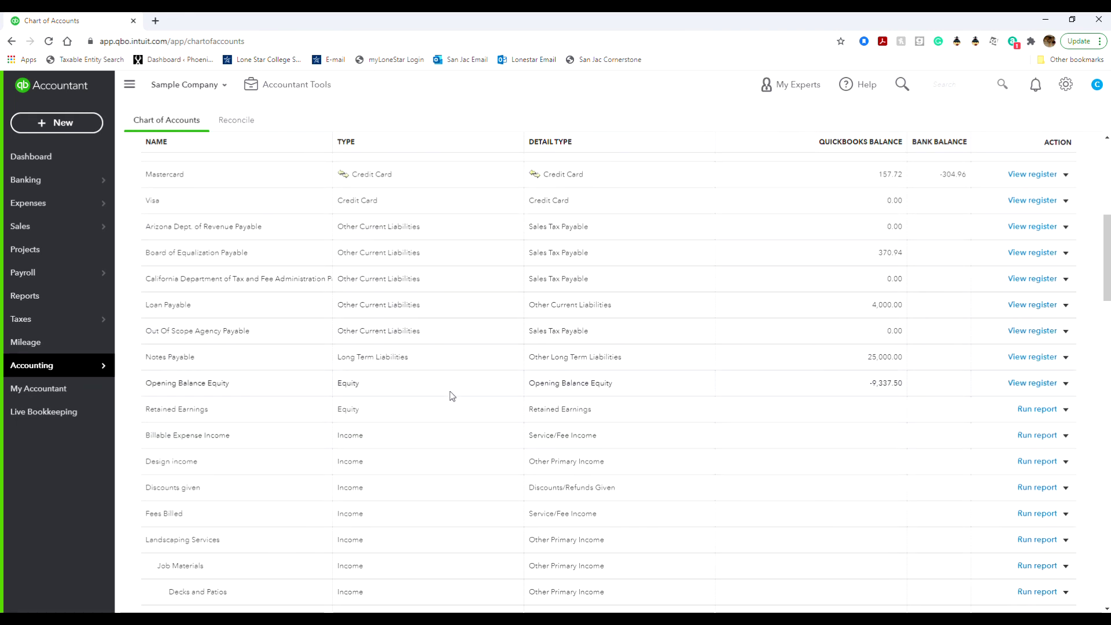
pyautogui.scroll(-4, 454, 558)
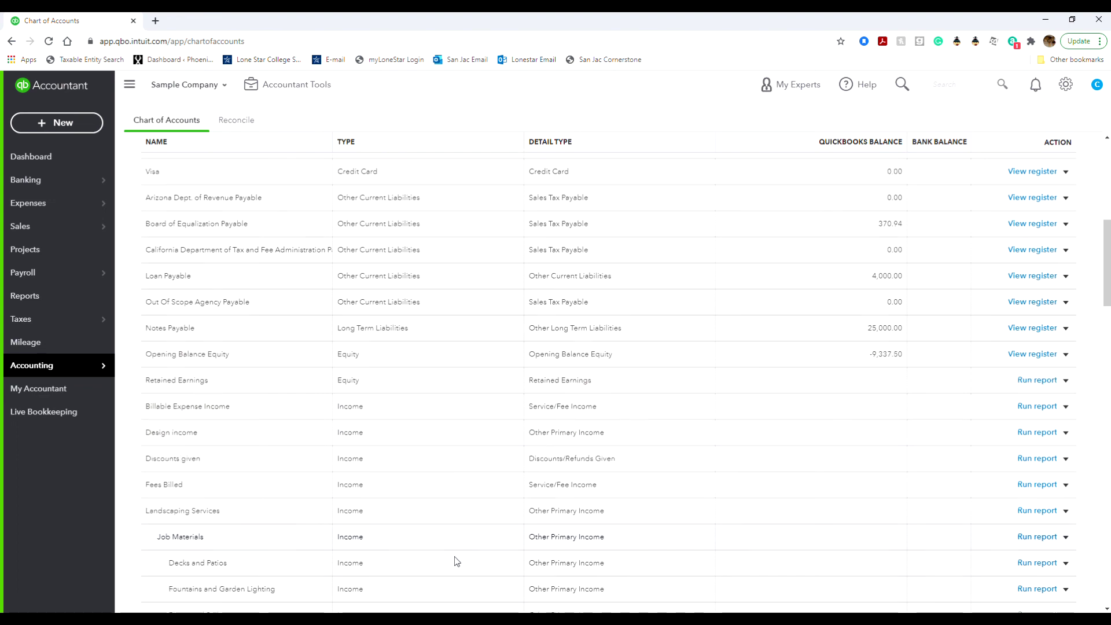
pyautogui.scroll(-5, 454, 550)
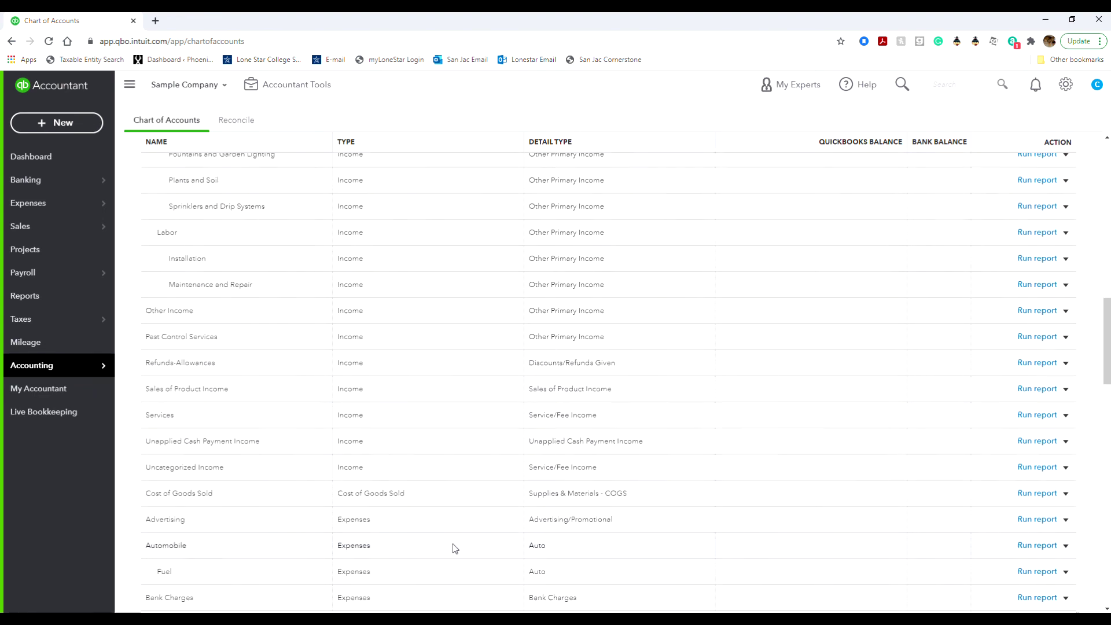
pyautogui.scroll(-2, 474, 446)
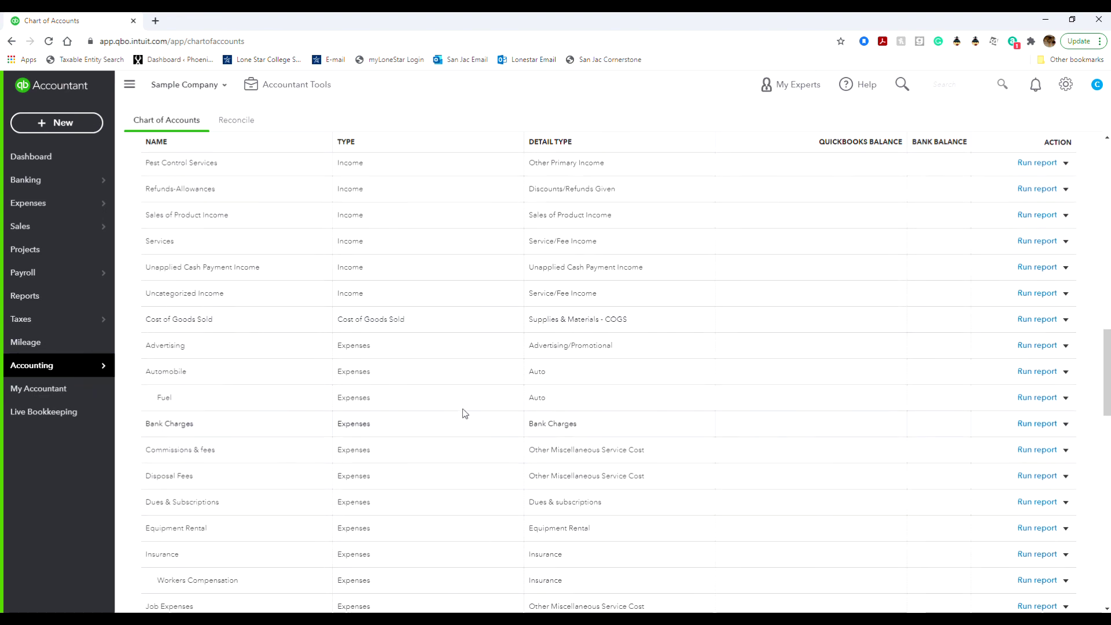
pyautogui.scroll(-2, 457, 393)
pyautogui.scroll(-12, 462, 457)
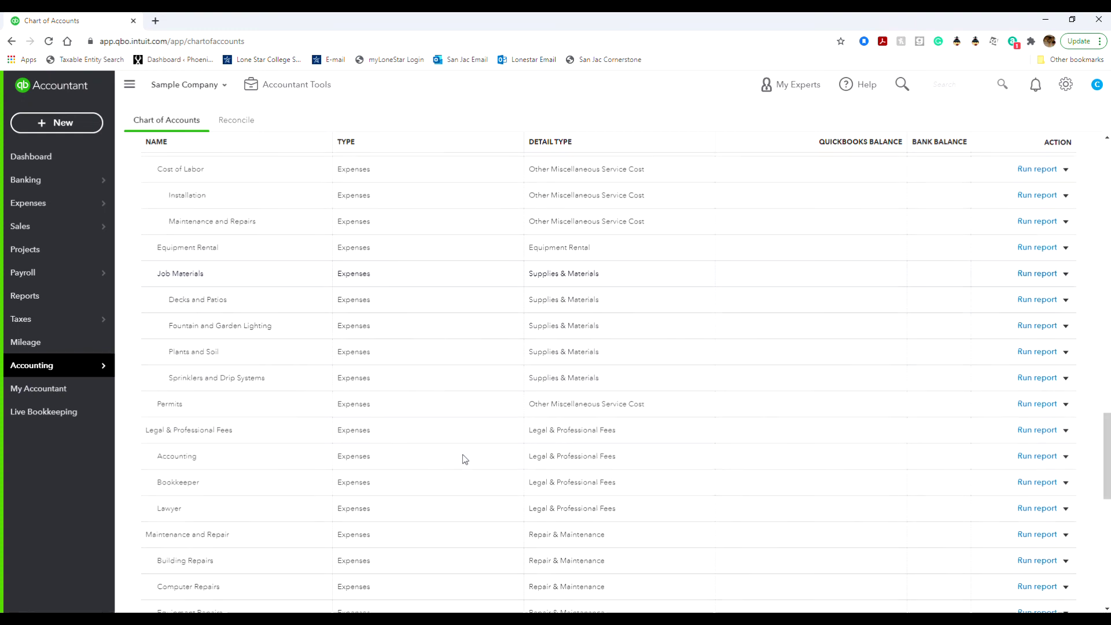
pyautogui.scroll(-4, 463, 456)
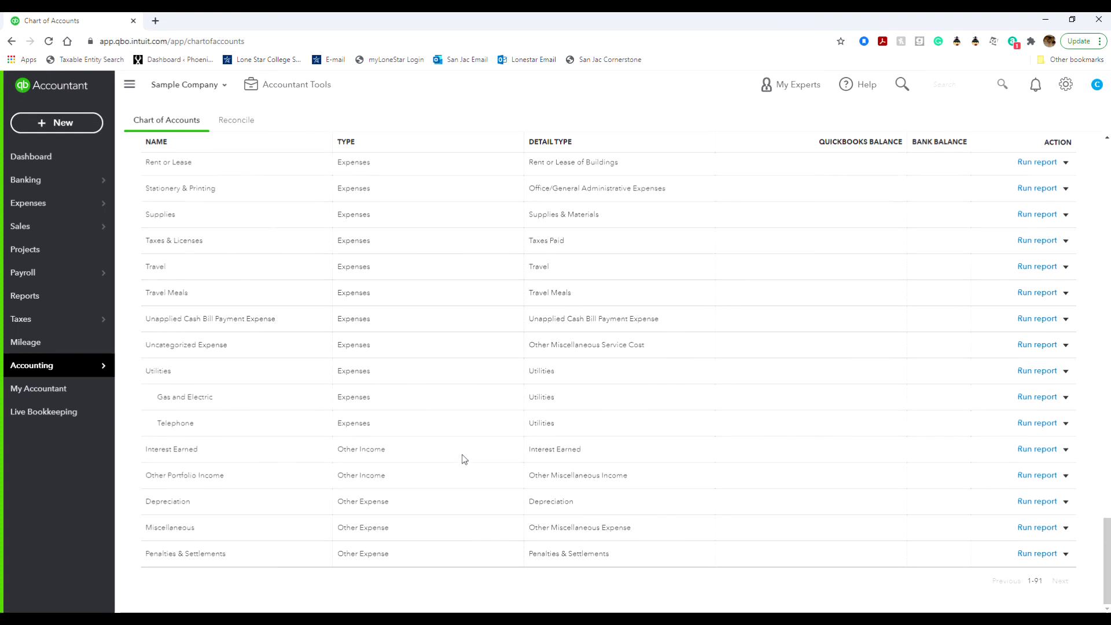
pyautogui.scroll(15, 449, 473)
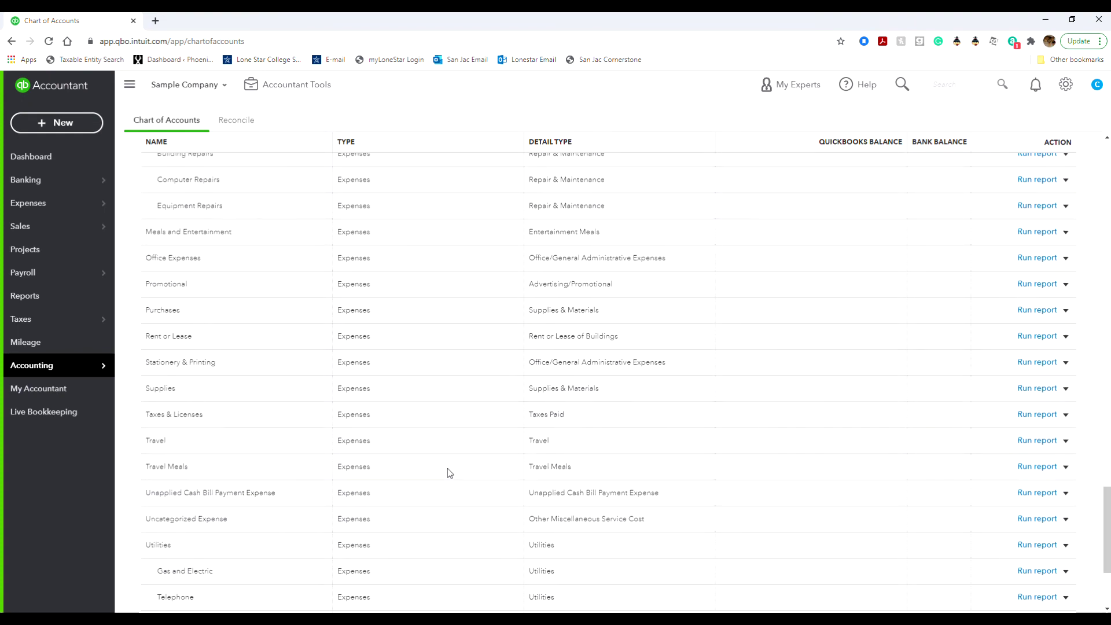
pyautogui.scroll(10, 447, 468)
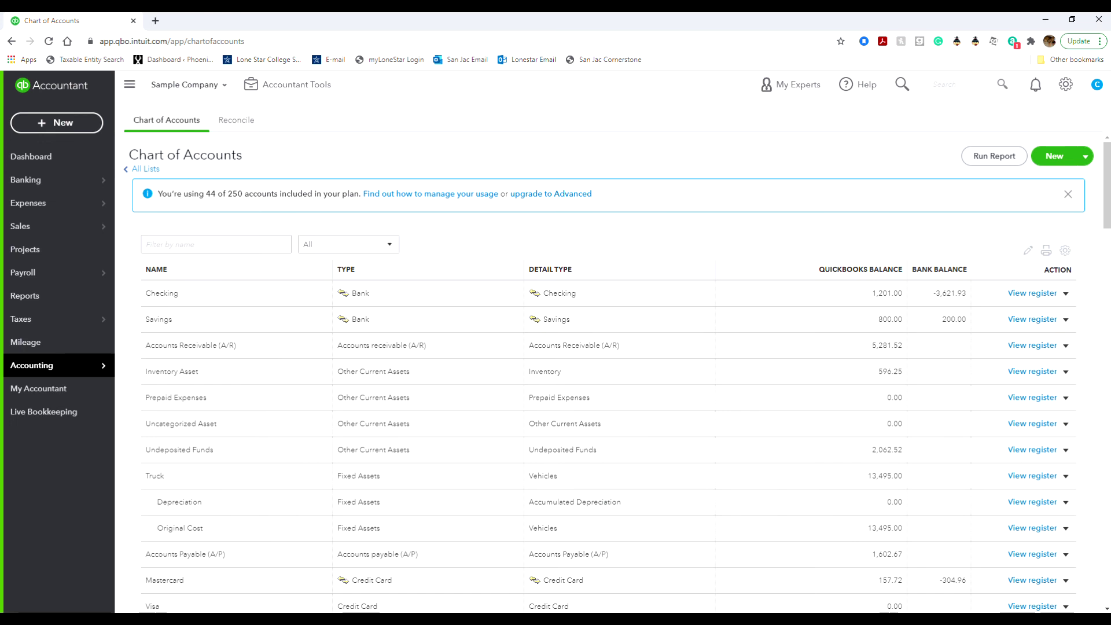
pyautogui.click(1065, 294)
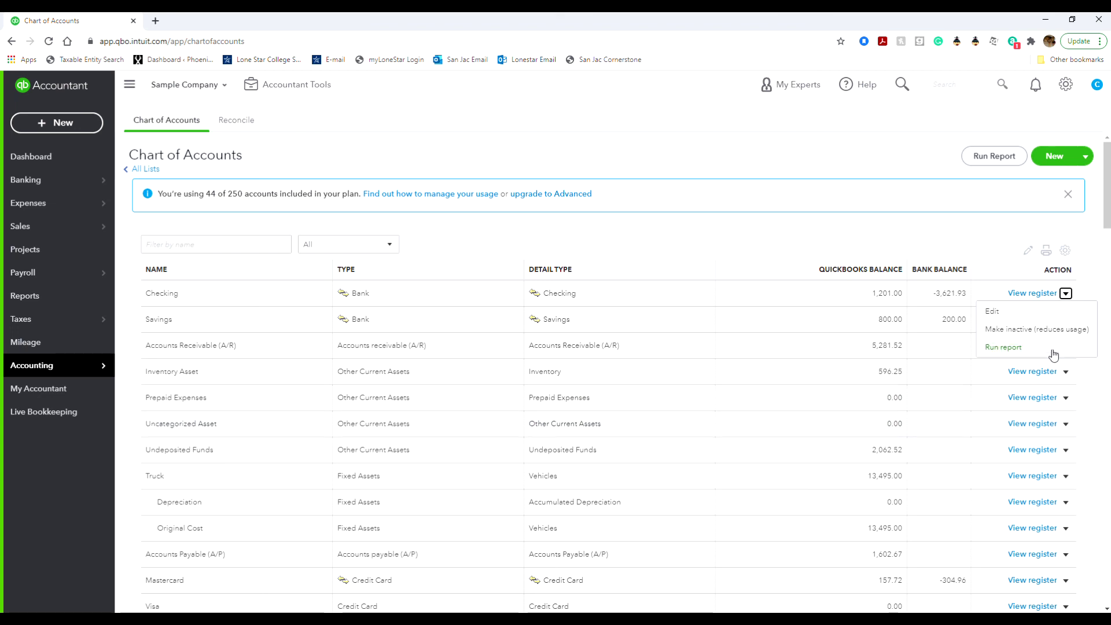
# Turn on Include inactive in the accounts table settings.
pyautogui.click(1064, 250)
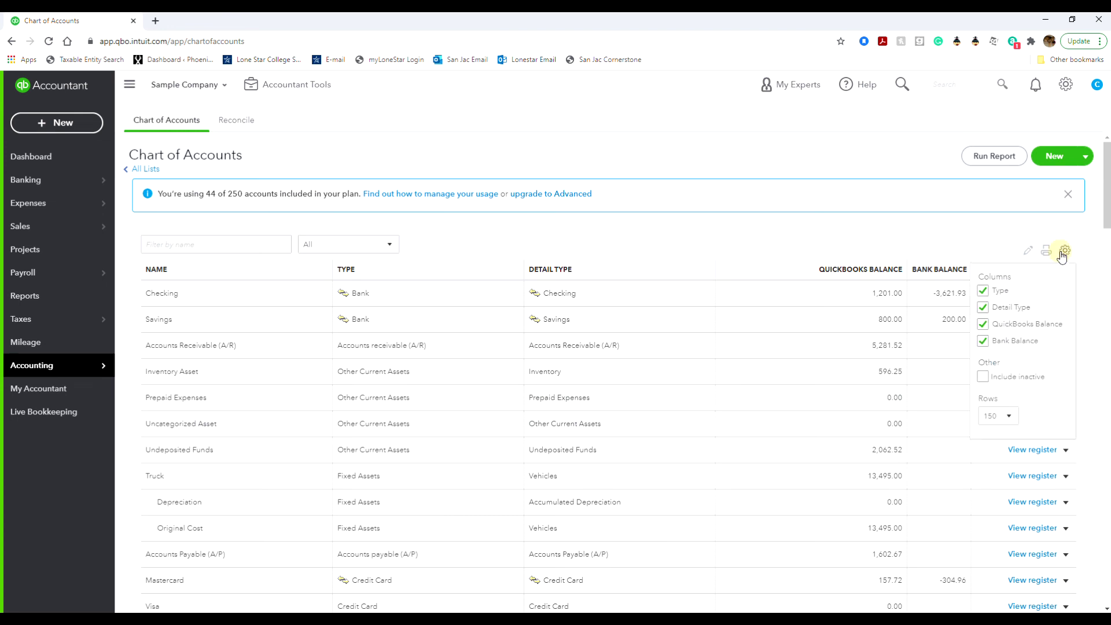
pyautogui.click(983, 377)
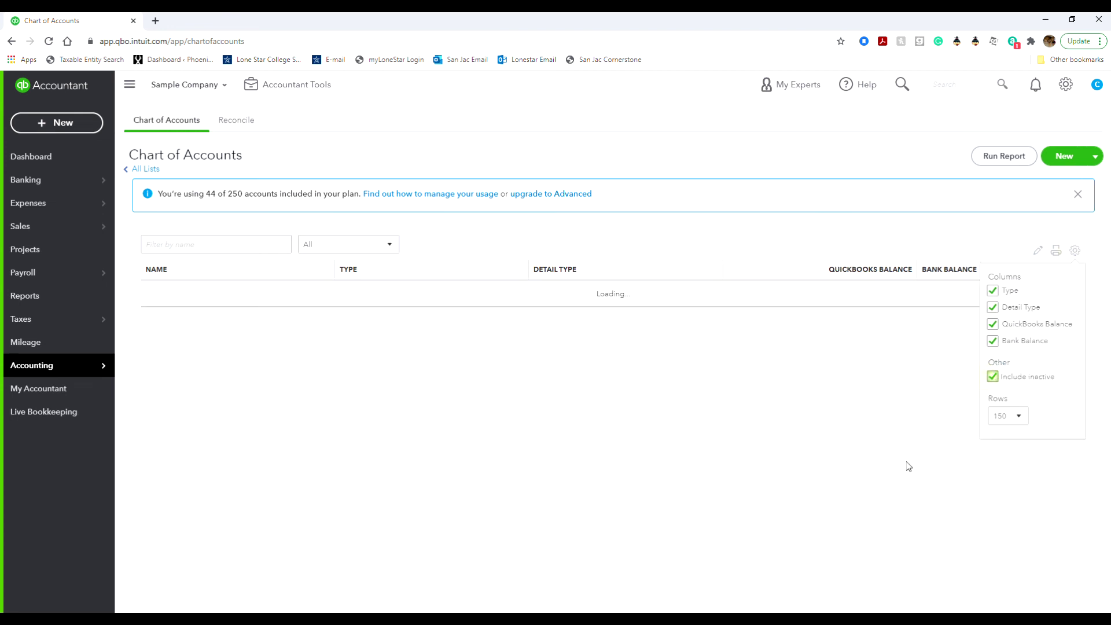
pyautogui.click(1091, 288)
# Browse the updated account list and check the Retained Earnings row actions.
pyautogui.scroll(-4, 1038, 521)
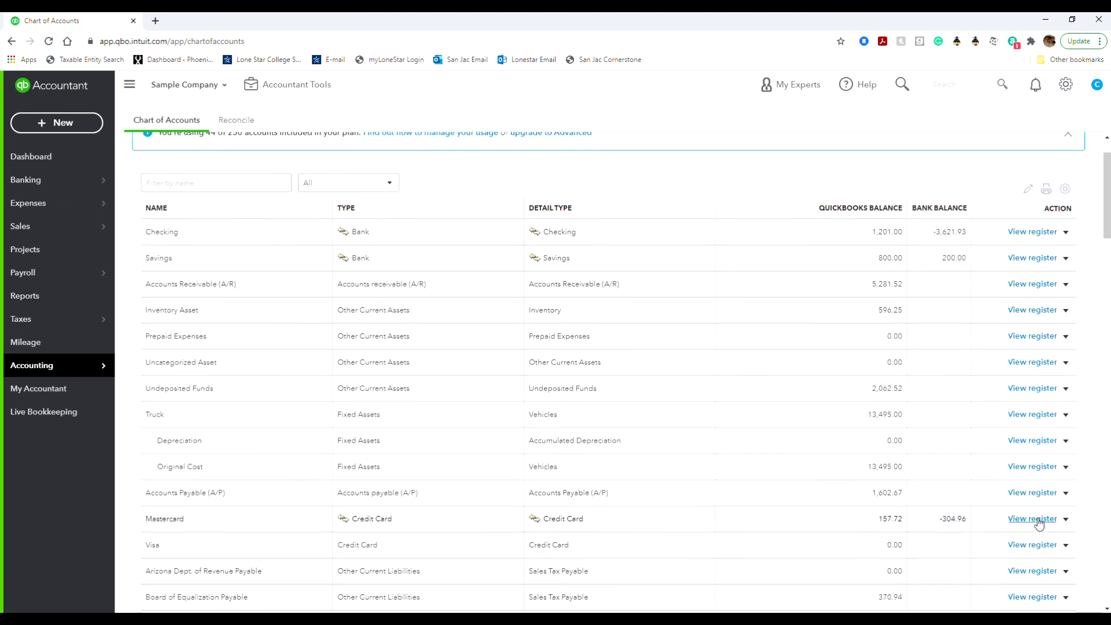
pyautogui.scroll(-4, 1038, 520)
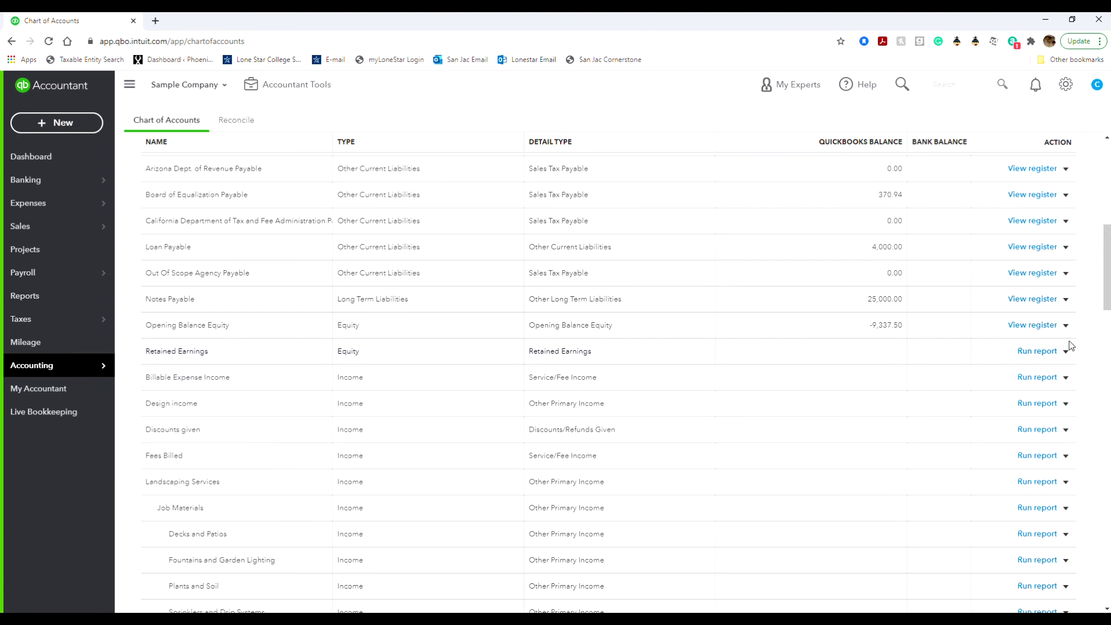
pyautogui.scroll(-2, 938, 579)
pyautogui.scroll(-4, 938, 578)
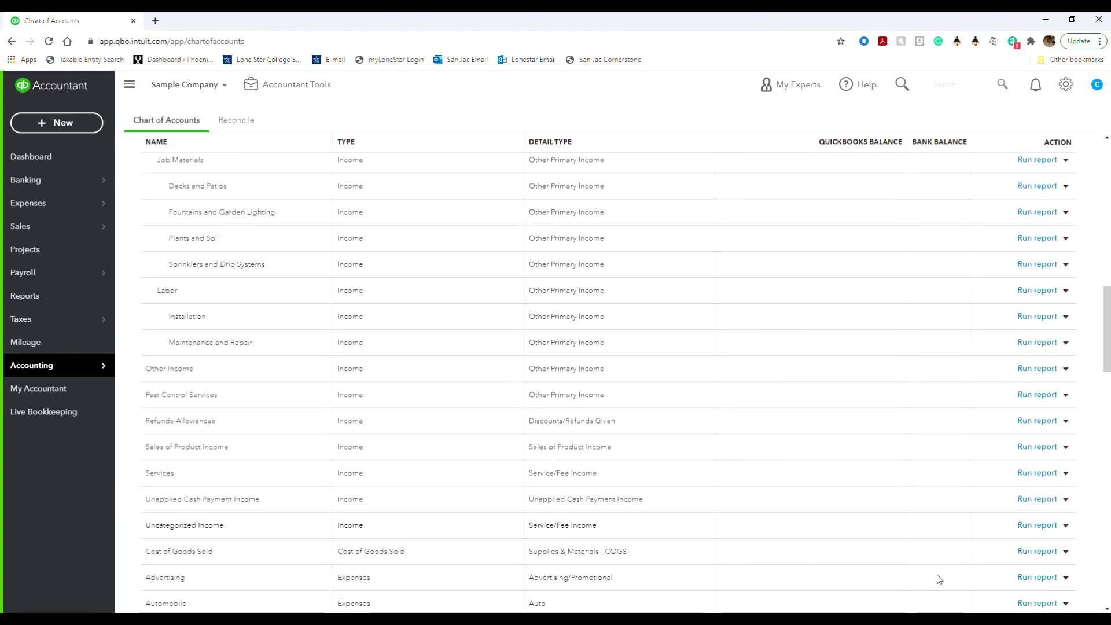
pyautogui.scroll(-3, 938, 578)
pyautogui.scroll(-17, 938, 578)
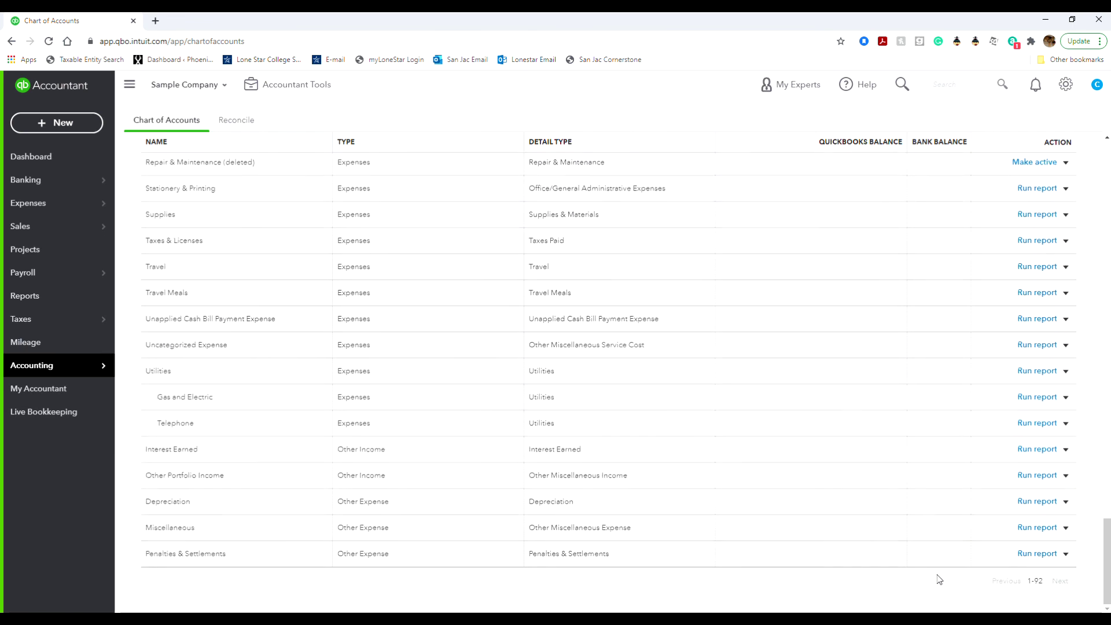
pyautogui.scroll(11, 938, 579)
pyautogui.scroll(20, 938, 578)
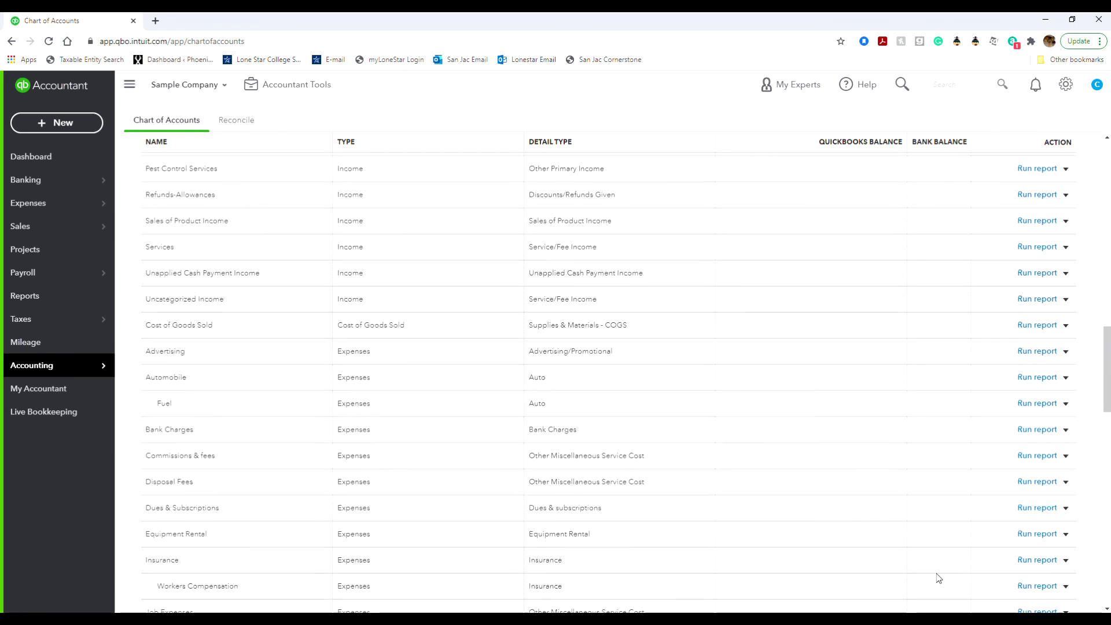
pyautogui.scroll(-3, 939, 578)
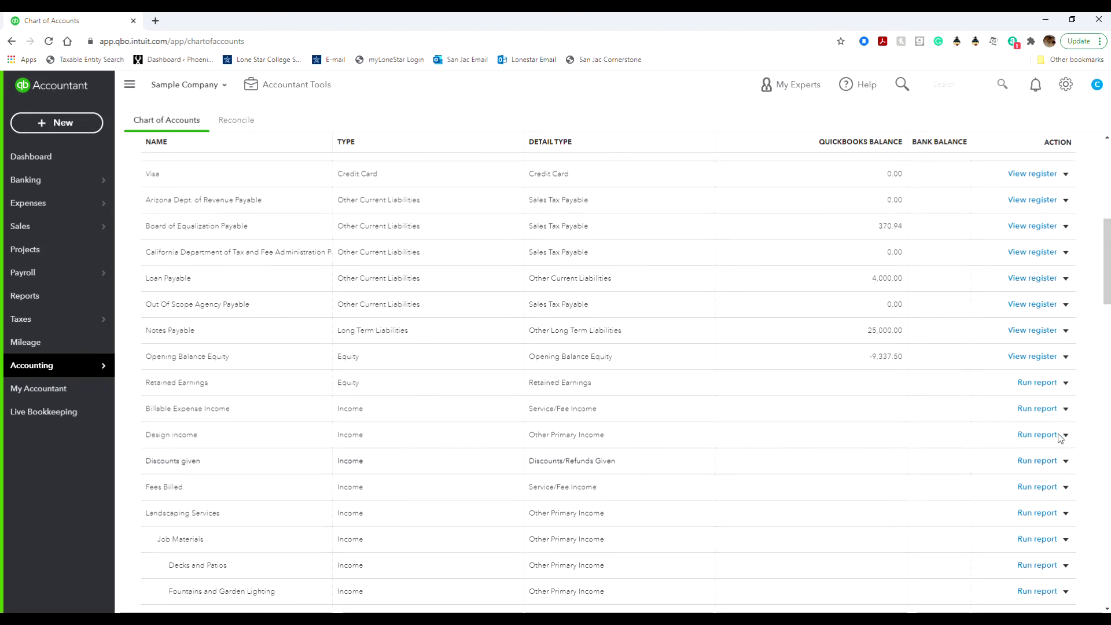
pyautogui.click(1065, 382)
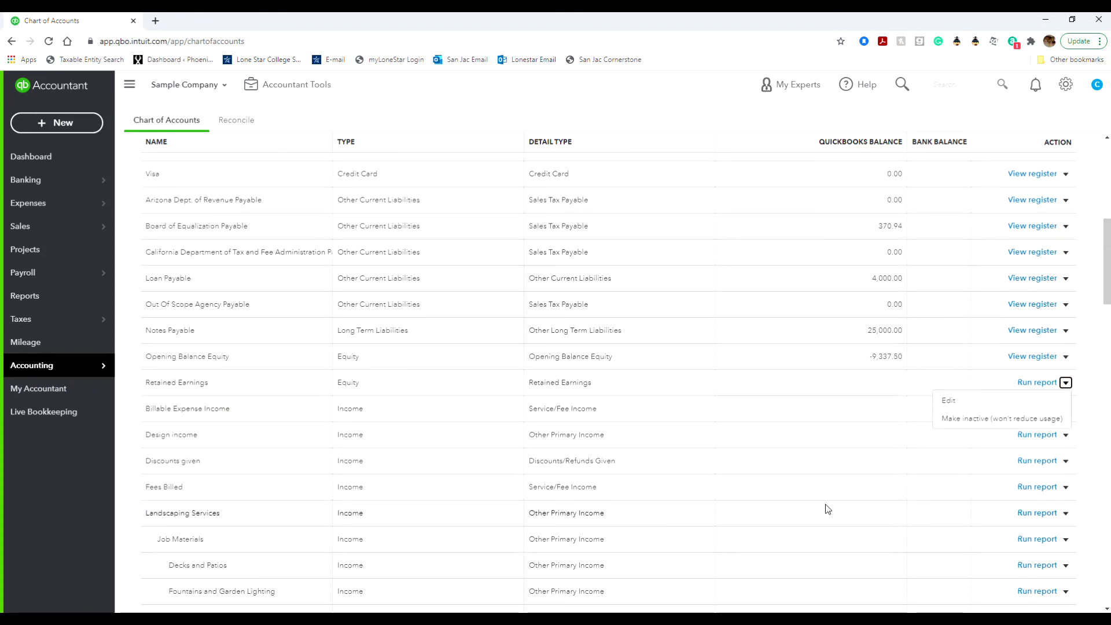
pyautogui.click(813, 356)
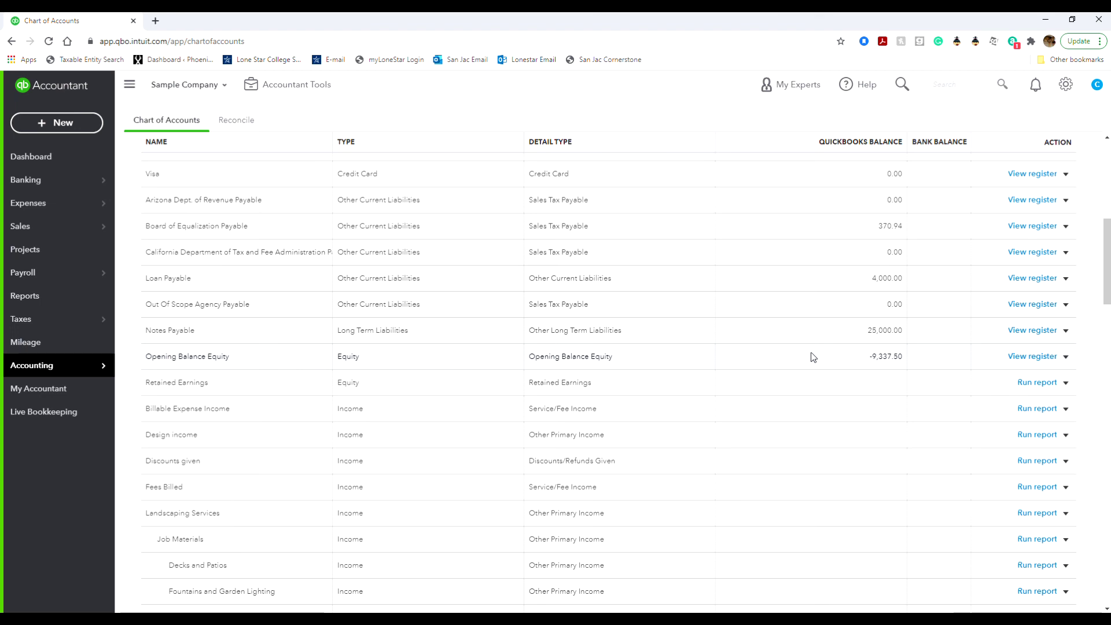
# Start a new reconciliation from the Reconcile tab, choosing Maybe later to skip the walkthrough.
pyautogui.click(226, 120)
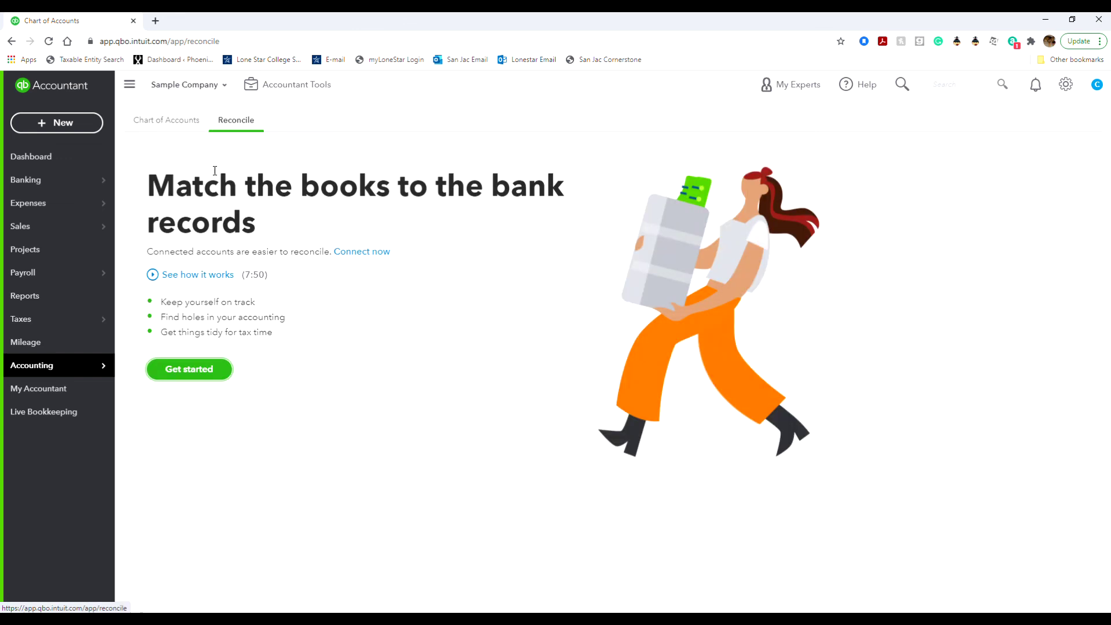
pyautogui.click(200, 368)
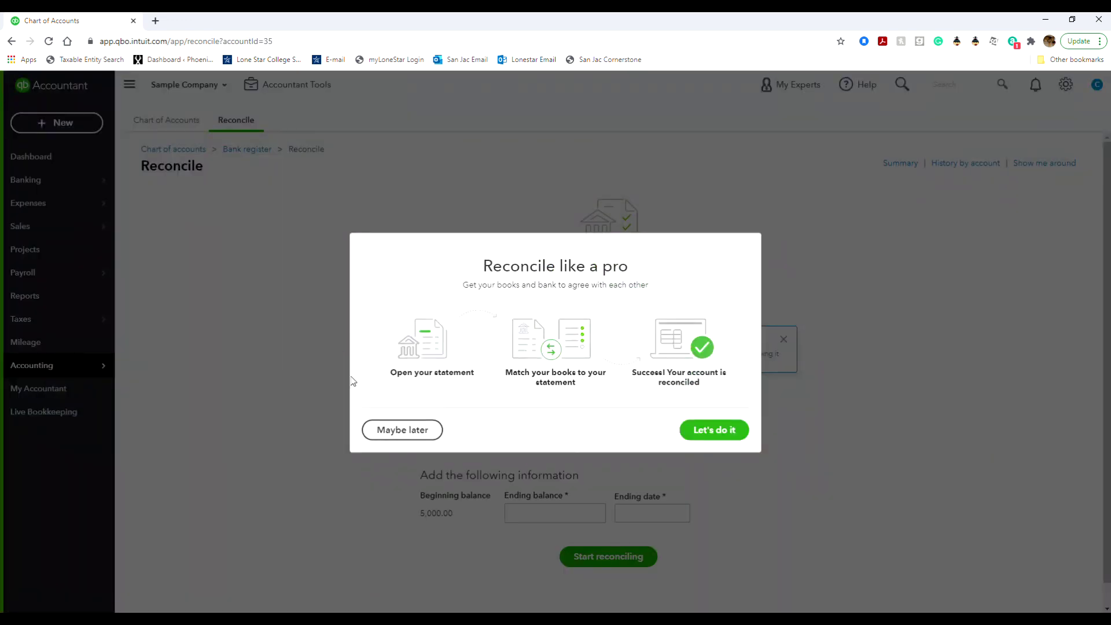
pyautogui.click(429, 431)
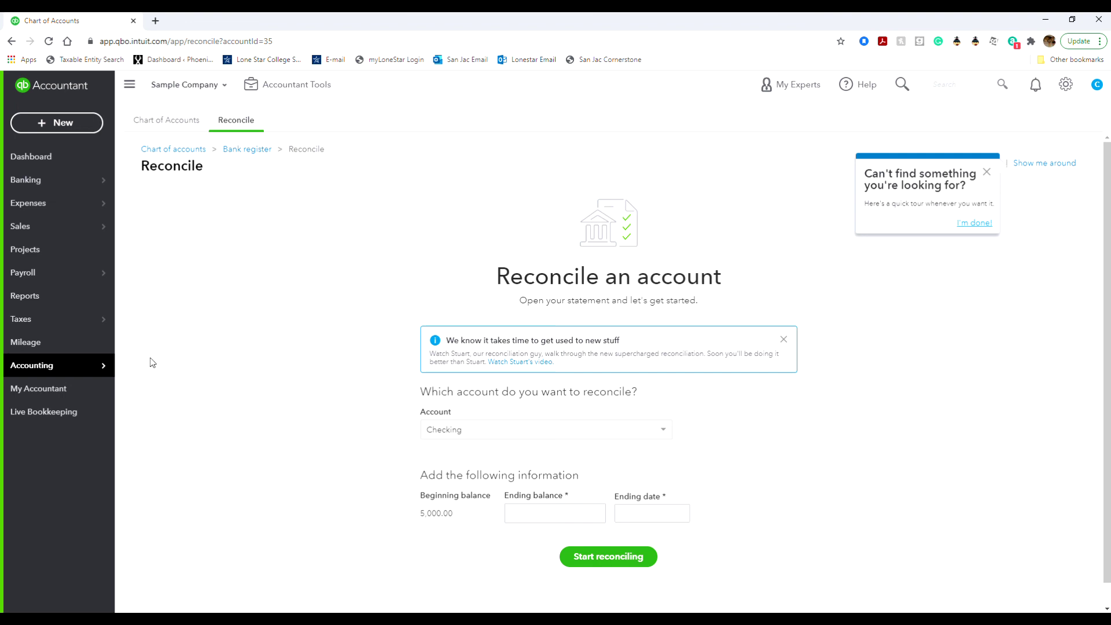
# On My Accountant, enter the accountant's e-mail address and send the invitation.
pyautogui.click(96, 391)
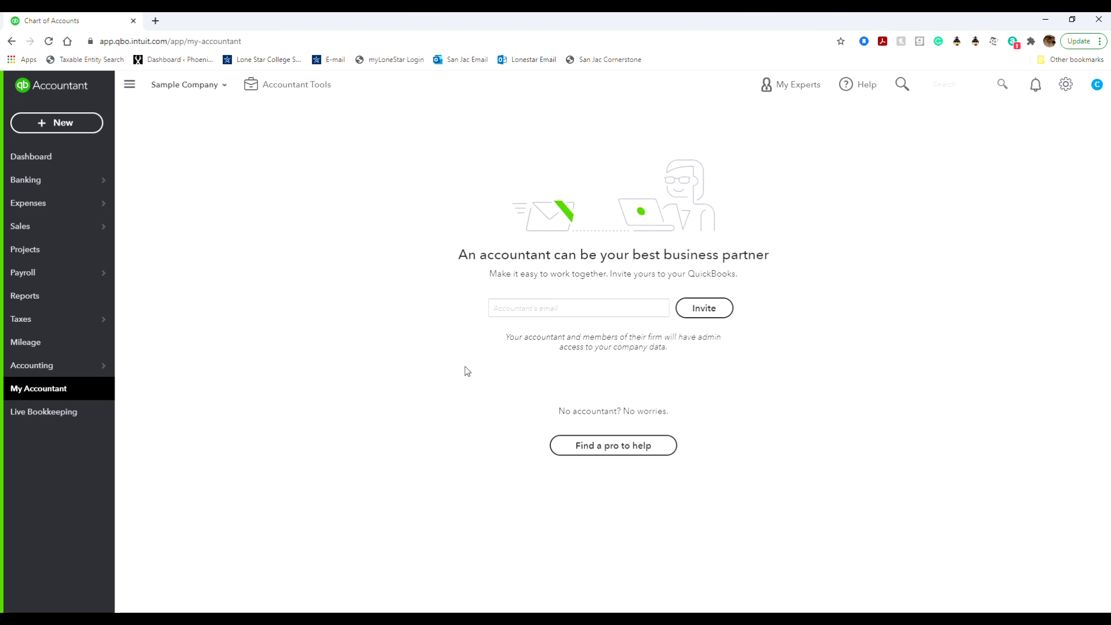
pyautogui.click(561, 306)
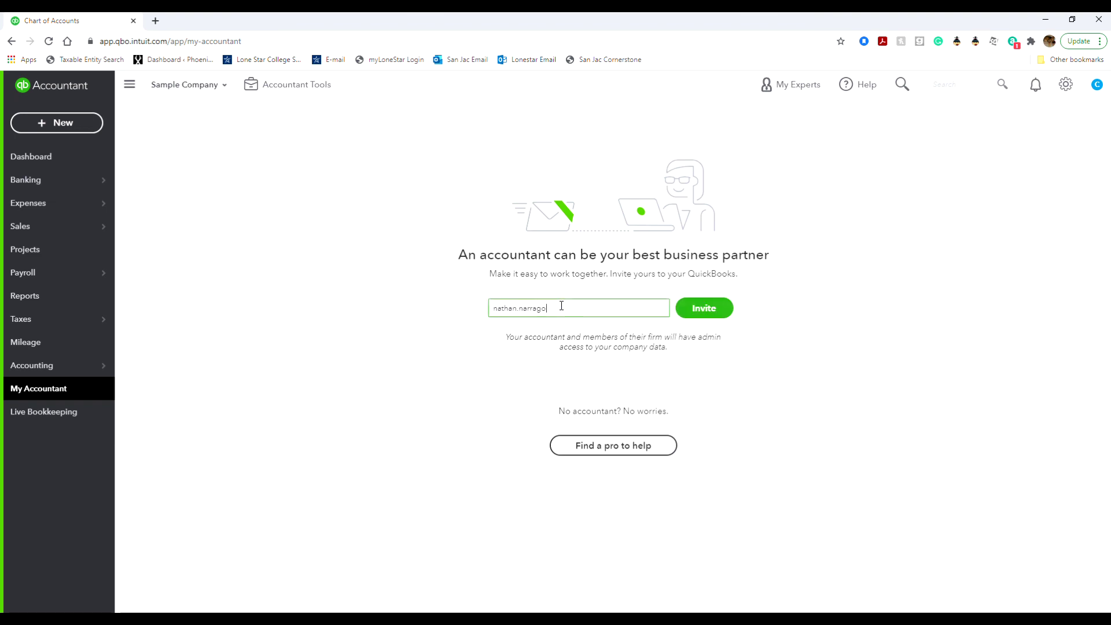
pyautogui.click(700, 314)
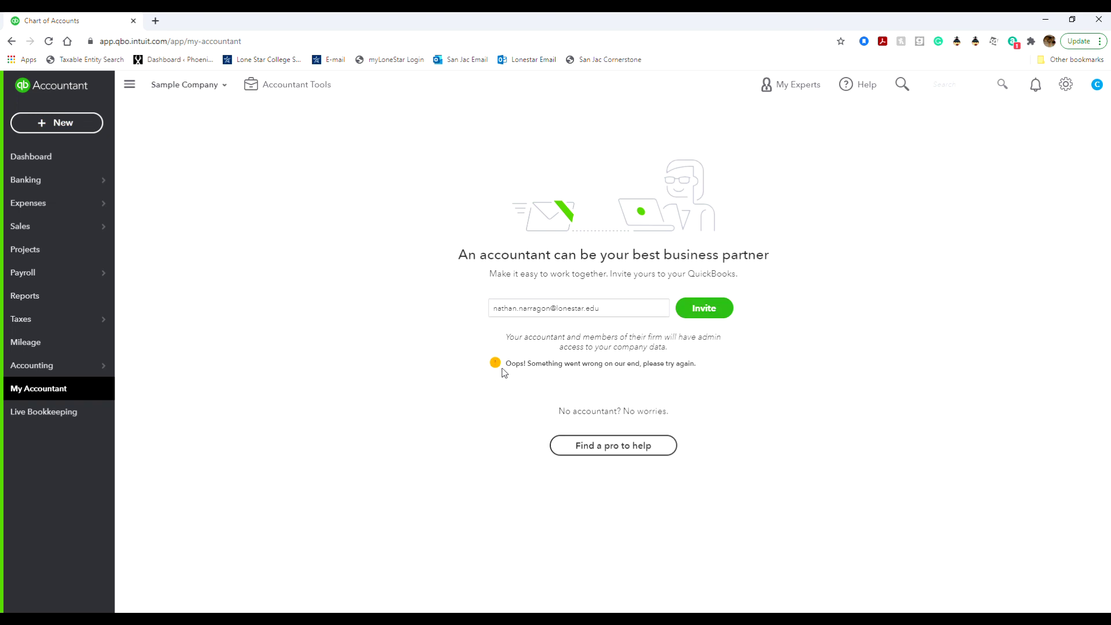